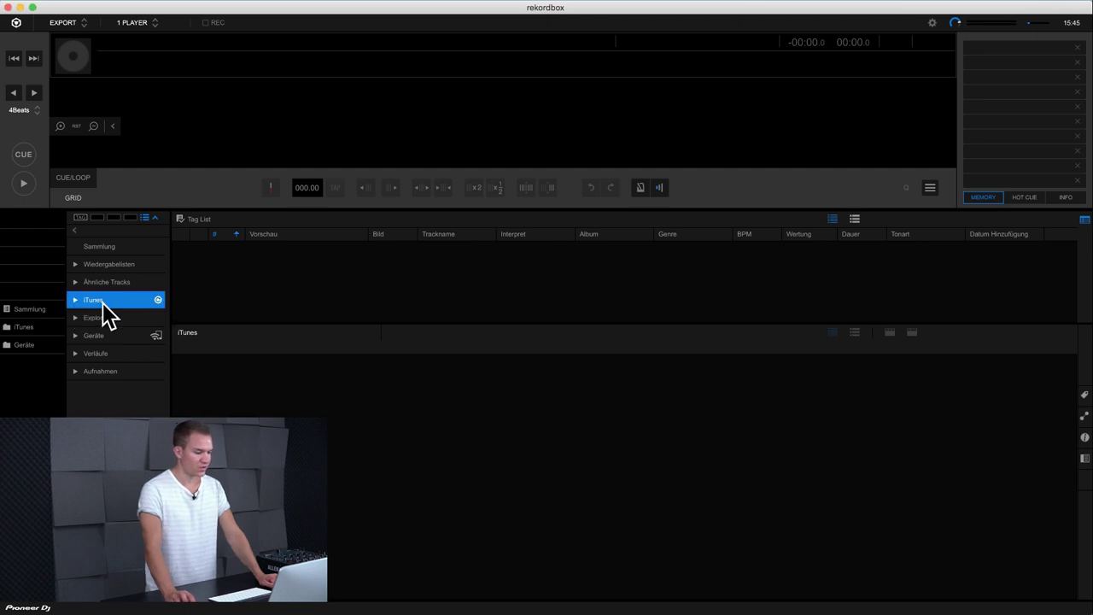
List all iTunes tracks, expand the iTunes playlists, and collapse the Tag List area
left_click(76, 301)
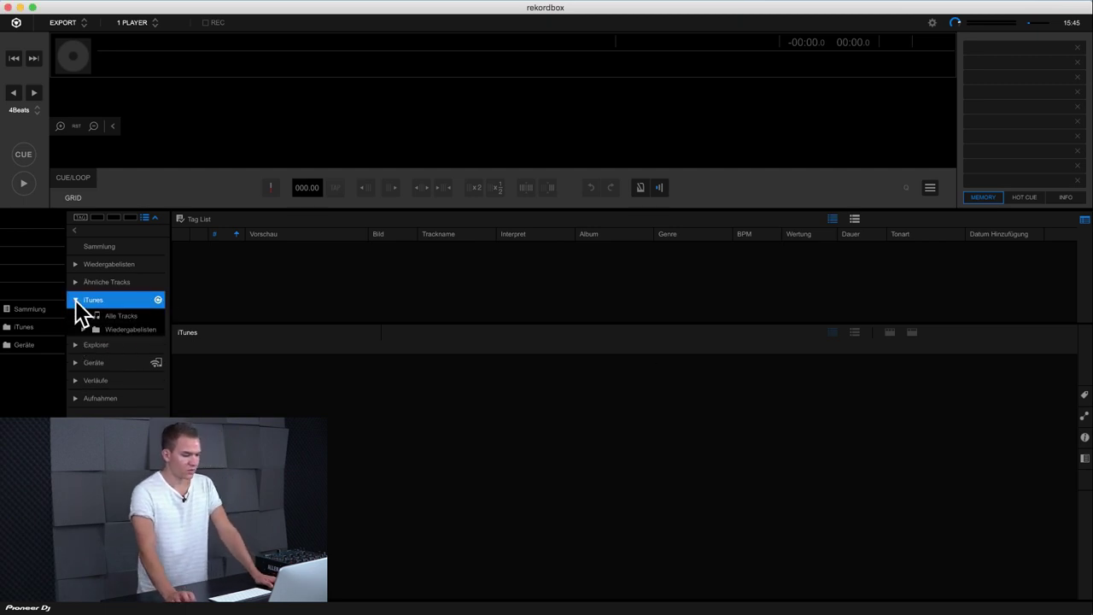
left_click(109, 314)
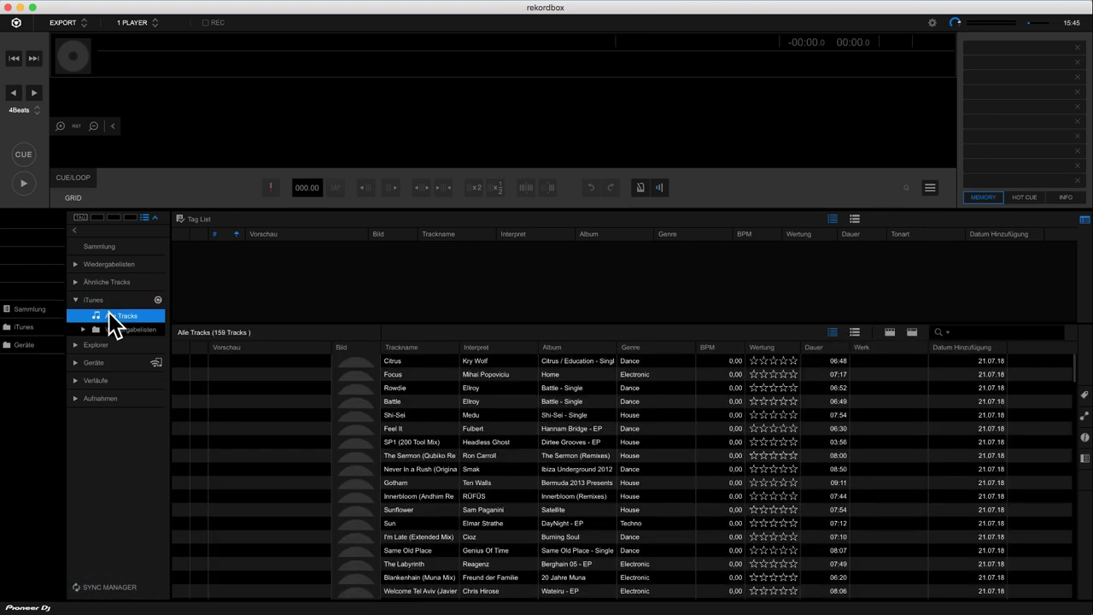
left_click(82, 329)
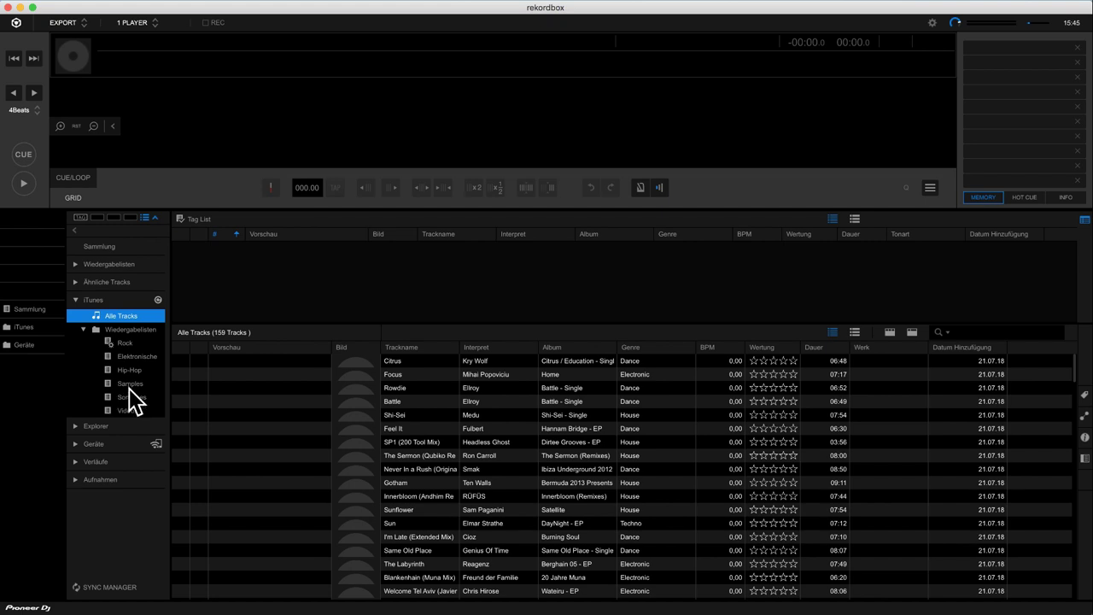
scroll(359, 430, "down", 10)
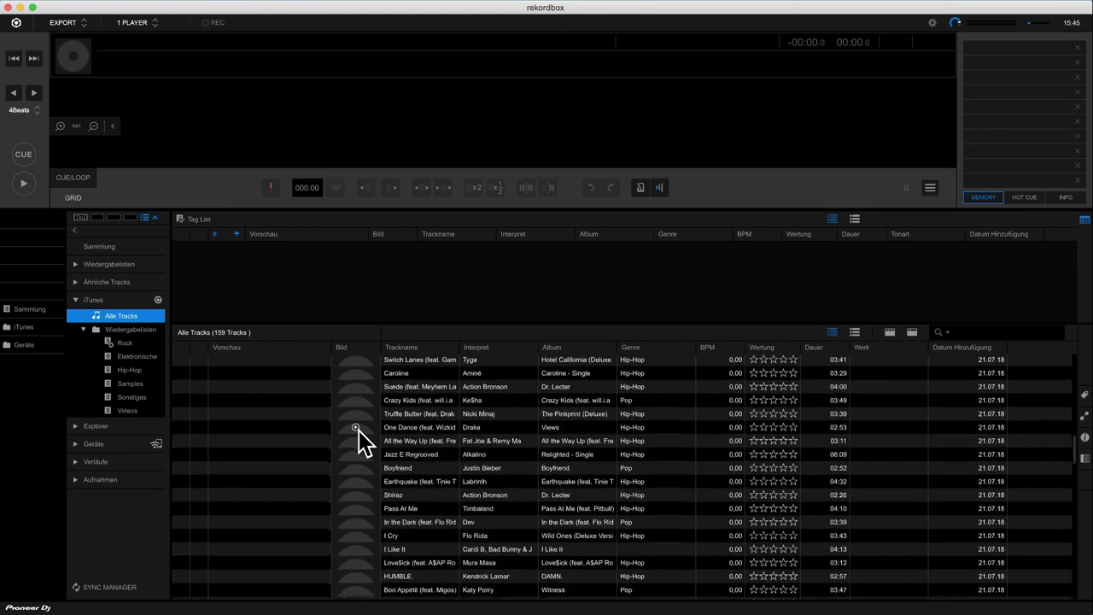
scroll(358, 430, "up", 10)
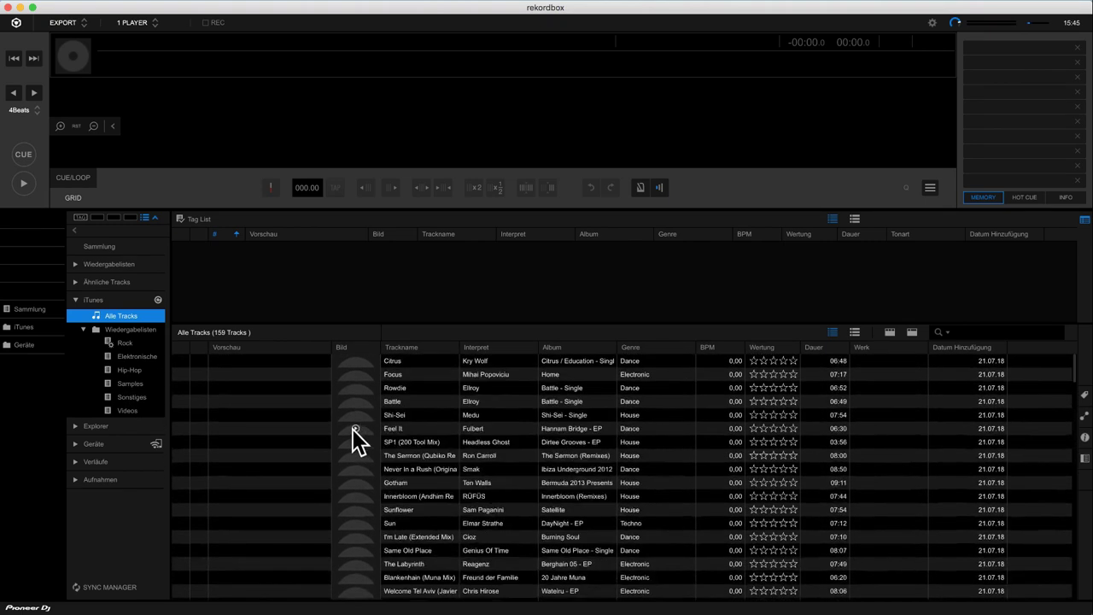
left_click(147, 216)
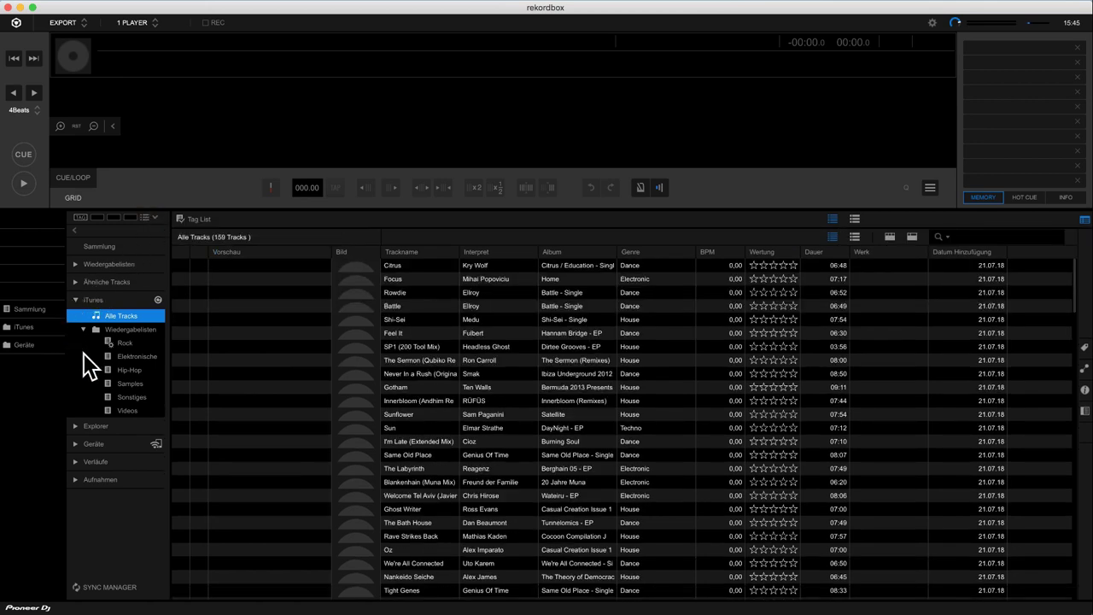
Look through the Explorer, Geräte, Verläufe and Aufnahmen sections of the browser tree
left_click(75, 426)
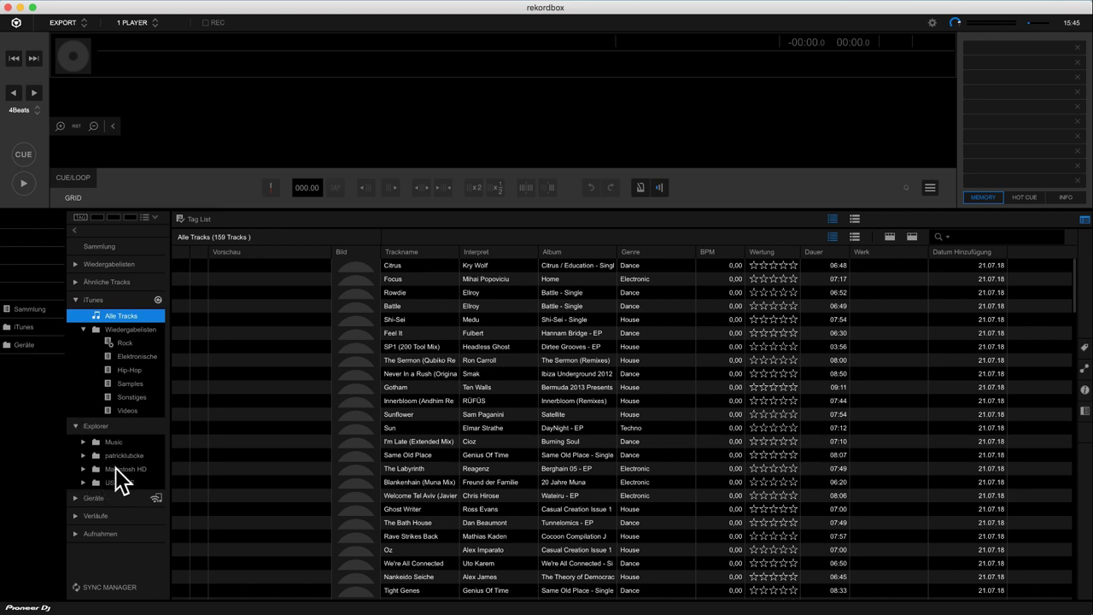
left_click(76, 427)
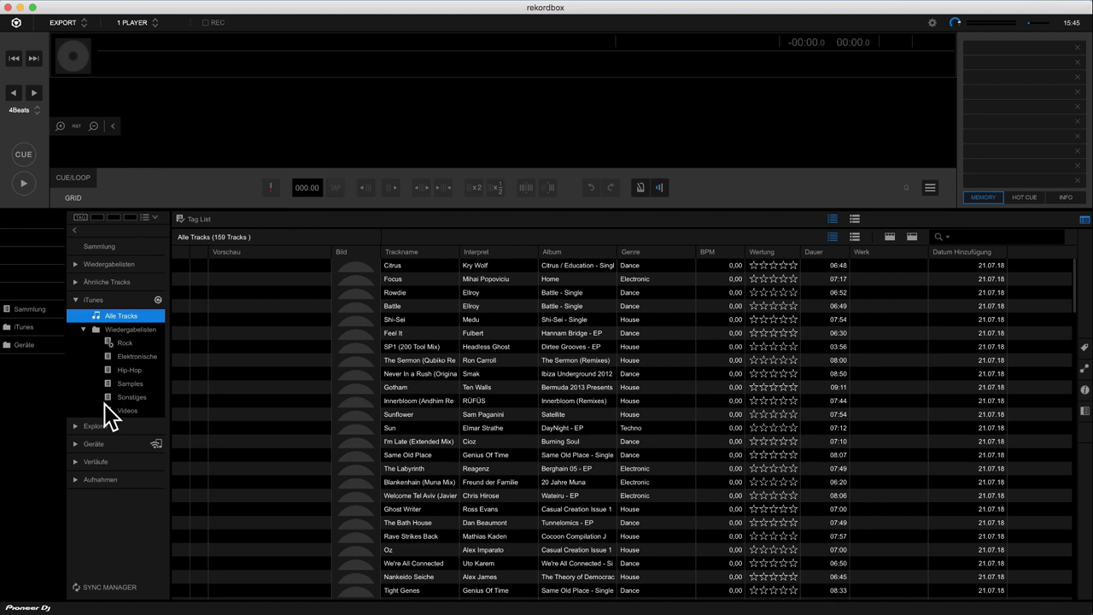
left_click(75, 444)
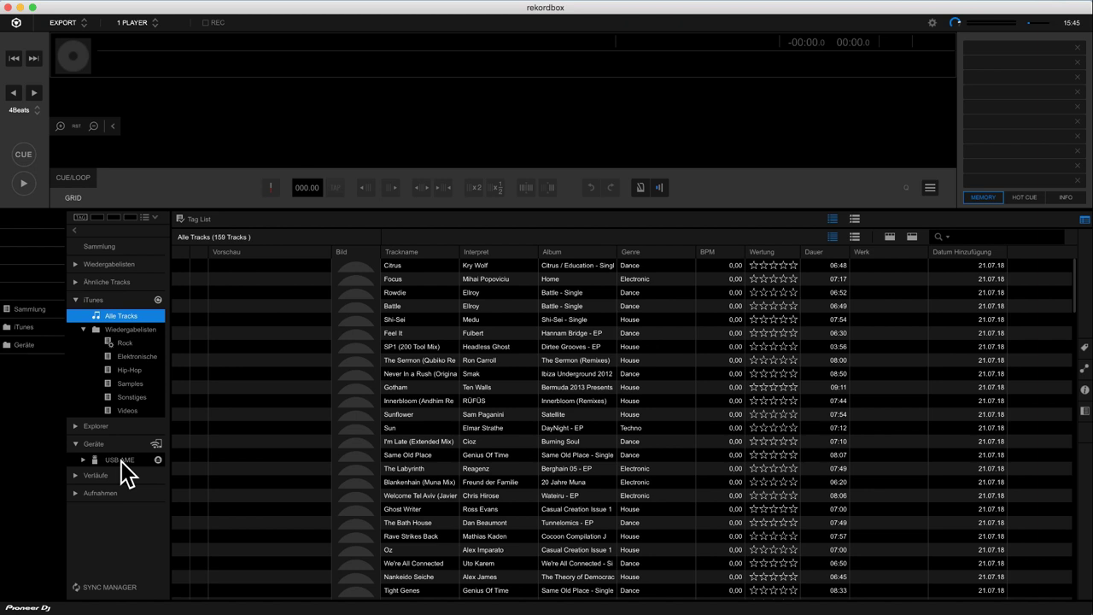
left_click(75, 476)
left_click(75, 475)
left_click(74, 493)
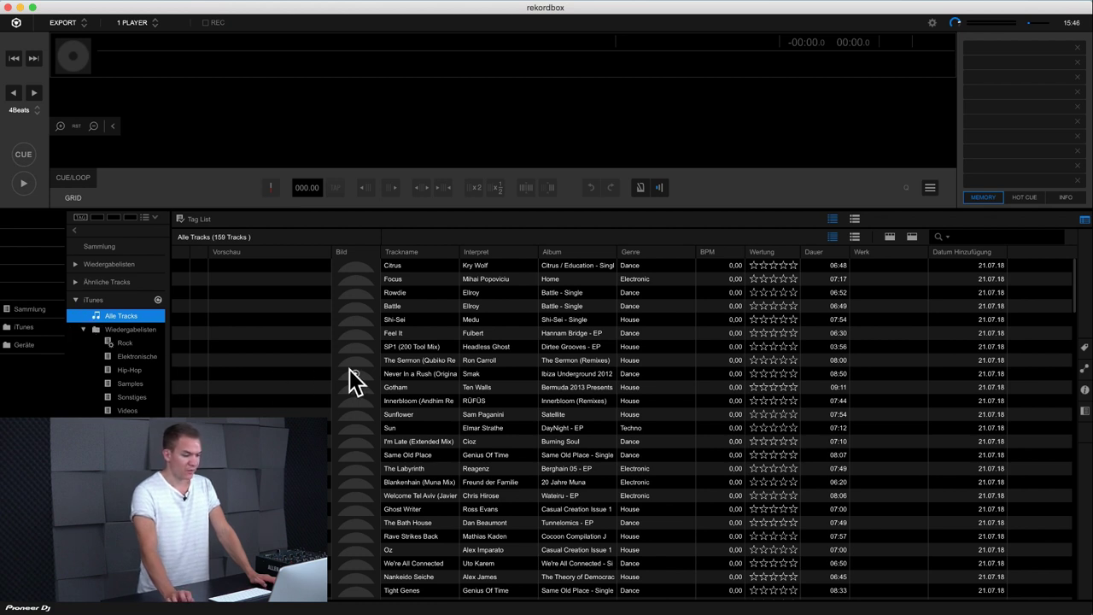
Select all tracks in the iTunes library and import them into the collection
left_click(386, 360)
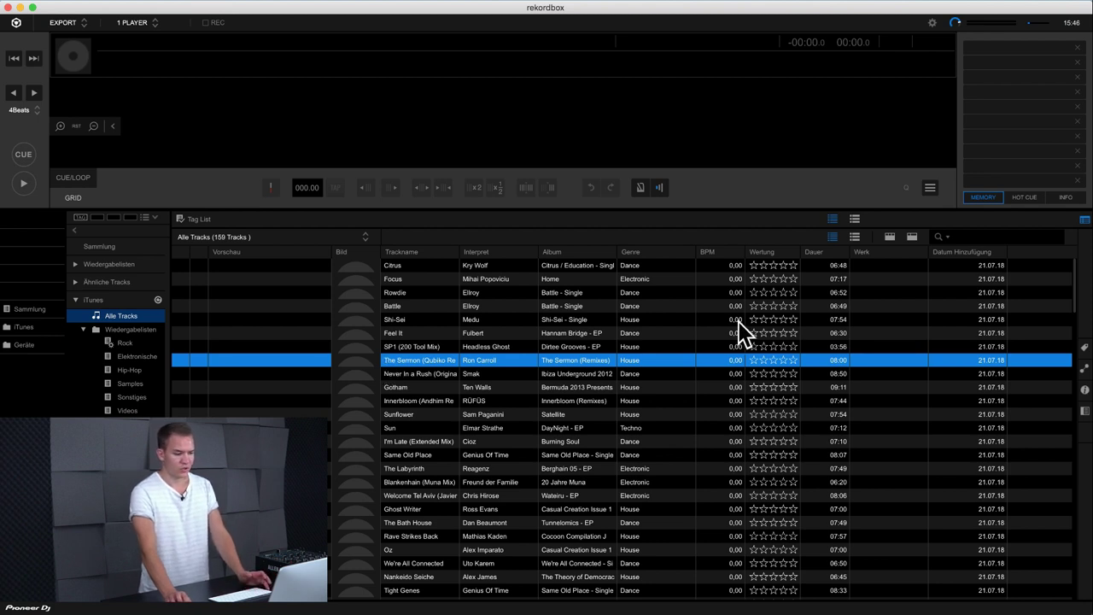
mouse_move(358, 299)
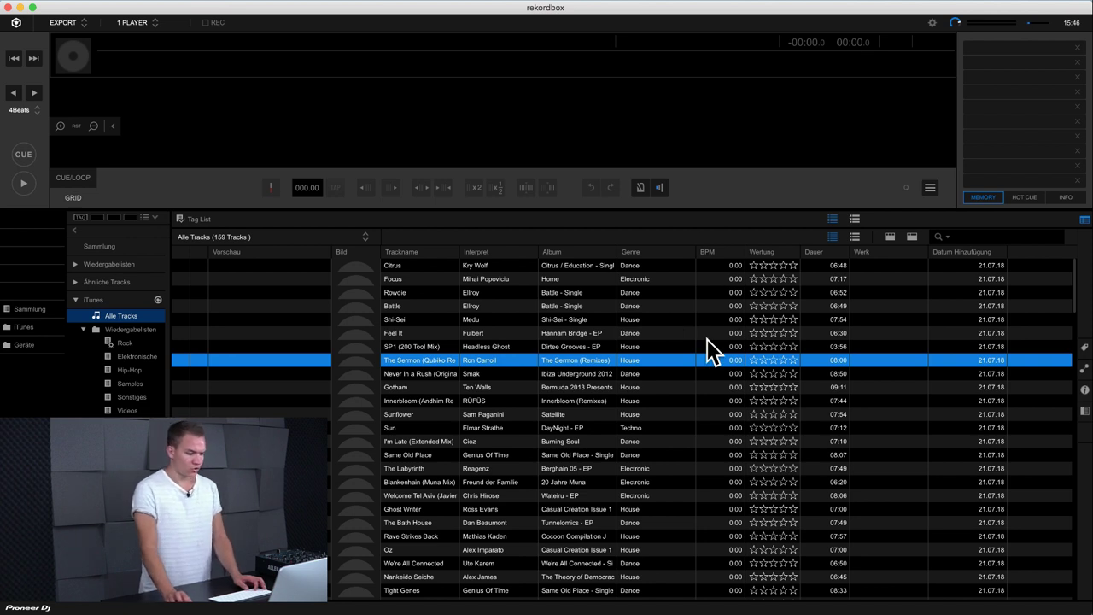
key("super+a")
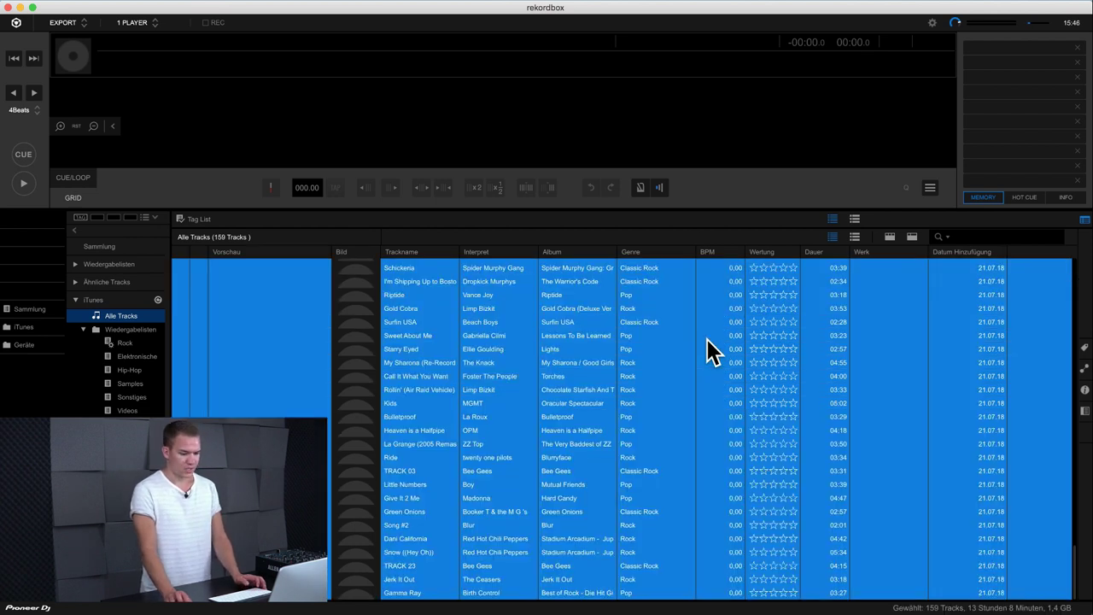
scroll(483, 341, "up", 15)
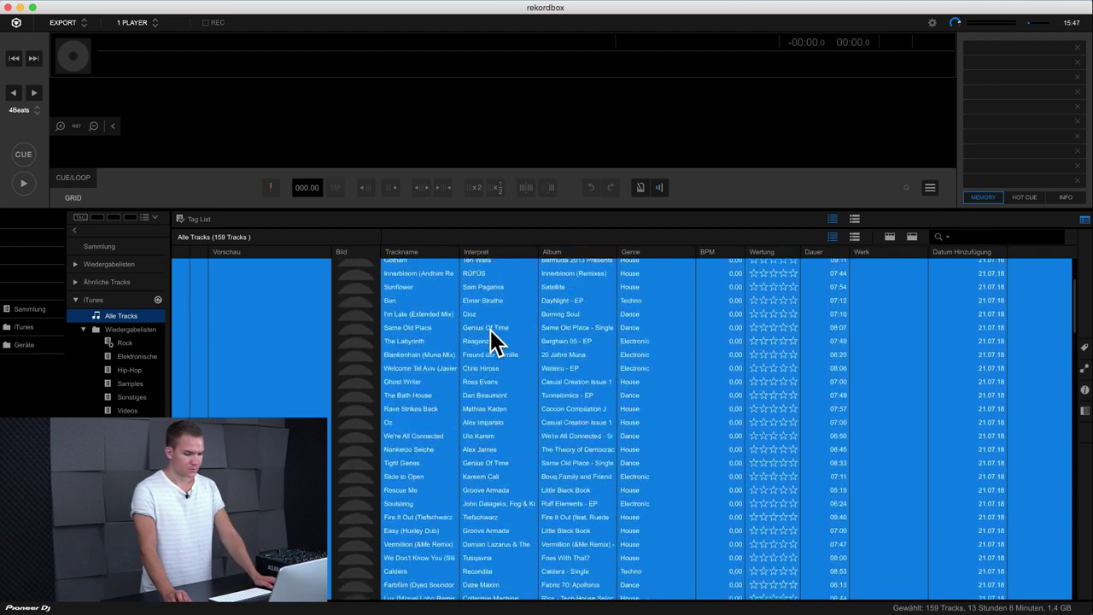
scroll(491, 330, "up", 3)
right_click(490, 330)
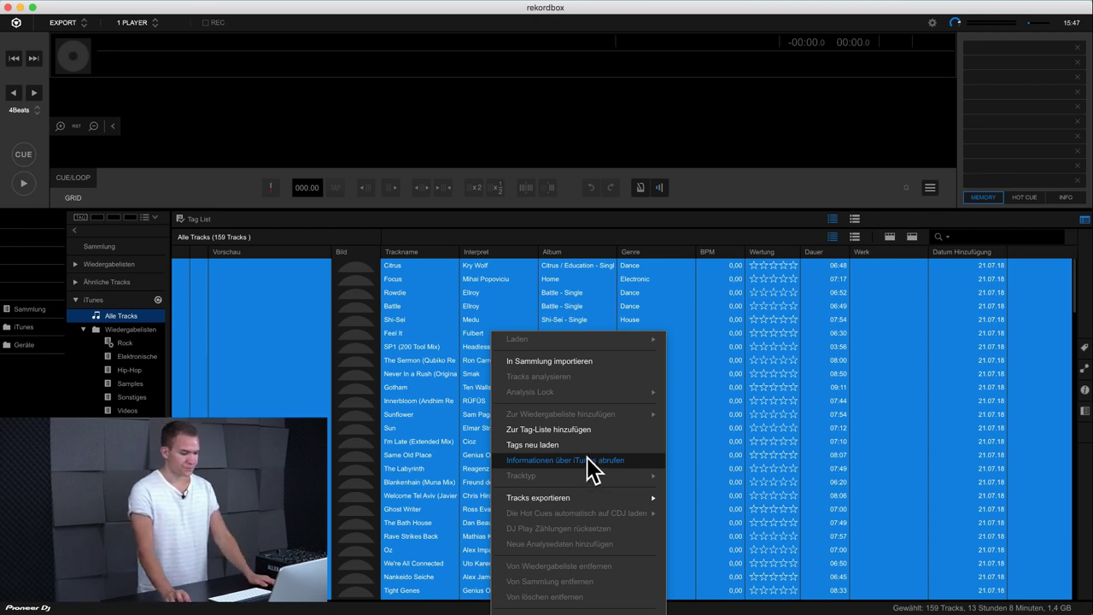
left_click(563, 362)
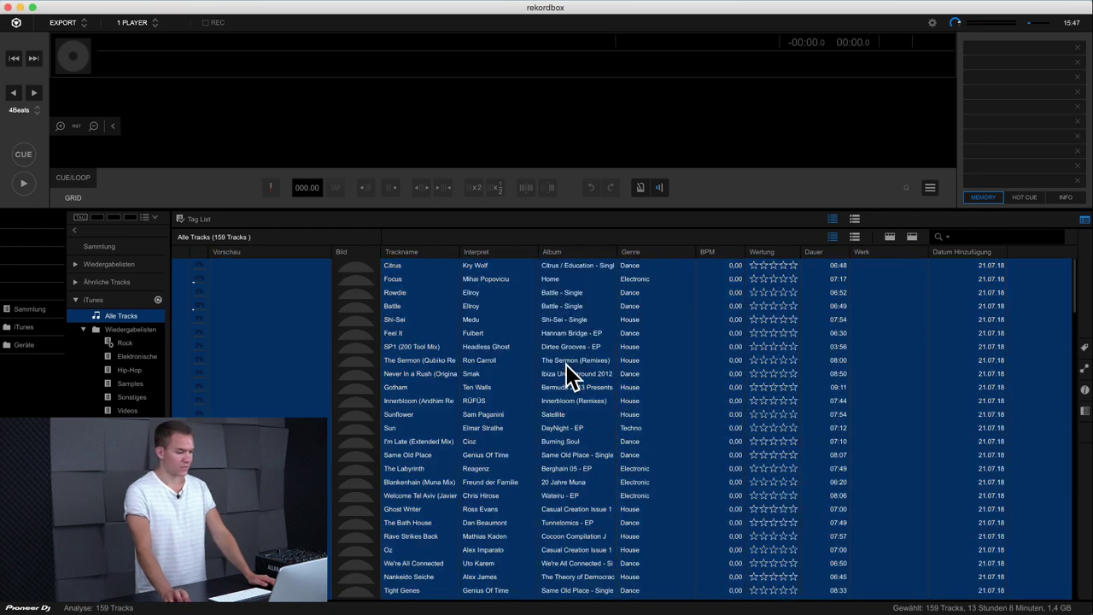
Collapse the iTunes playlists and open the collection to check the analysis progress of the imported tracks
left_click(86, 315)
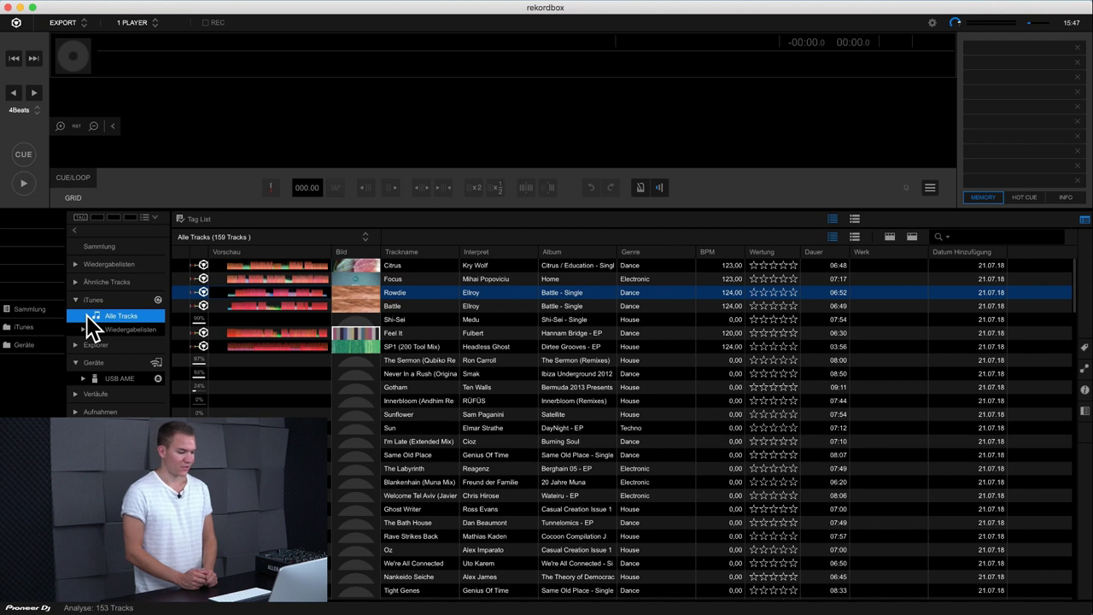
left_click(94, 244)
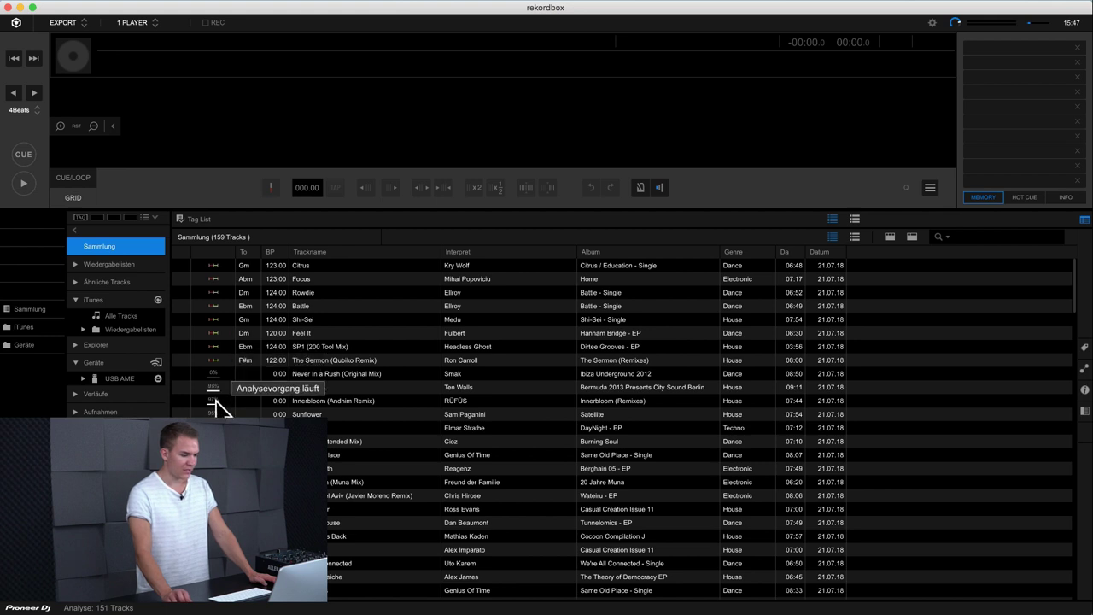
scroll(214, 403, "down", 2)
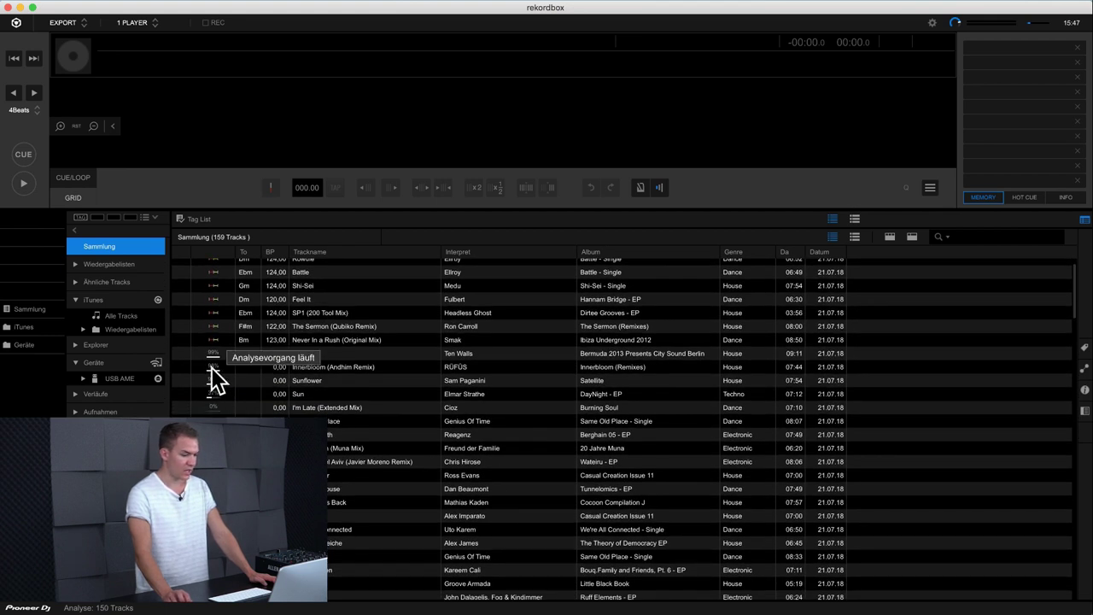
scroll(214, 376, "up", 2)
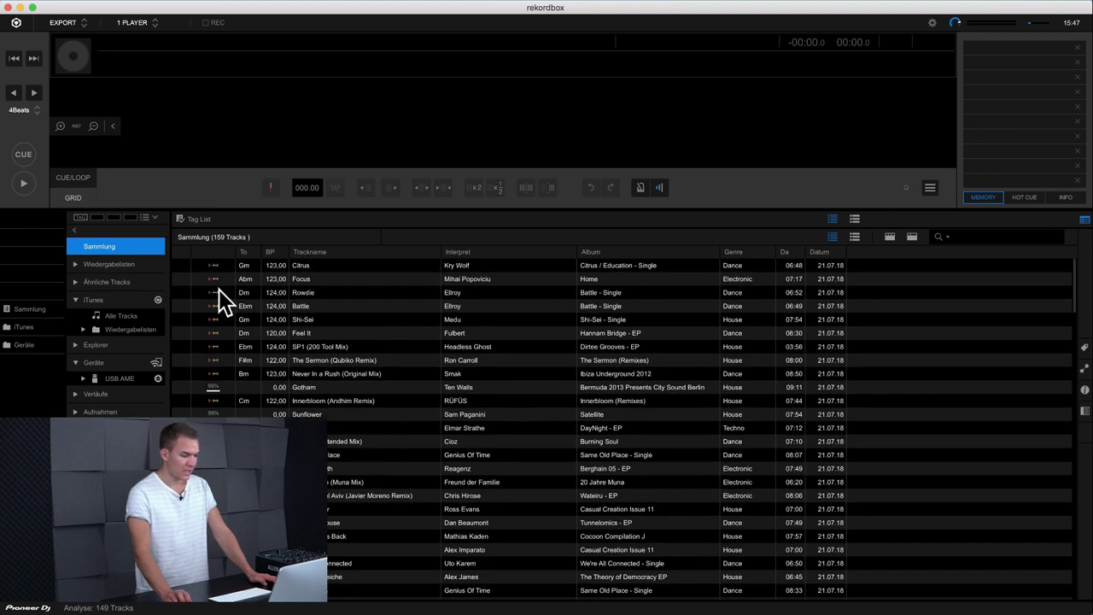
scroll(216, 364, "down", 5)
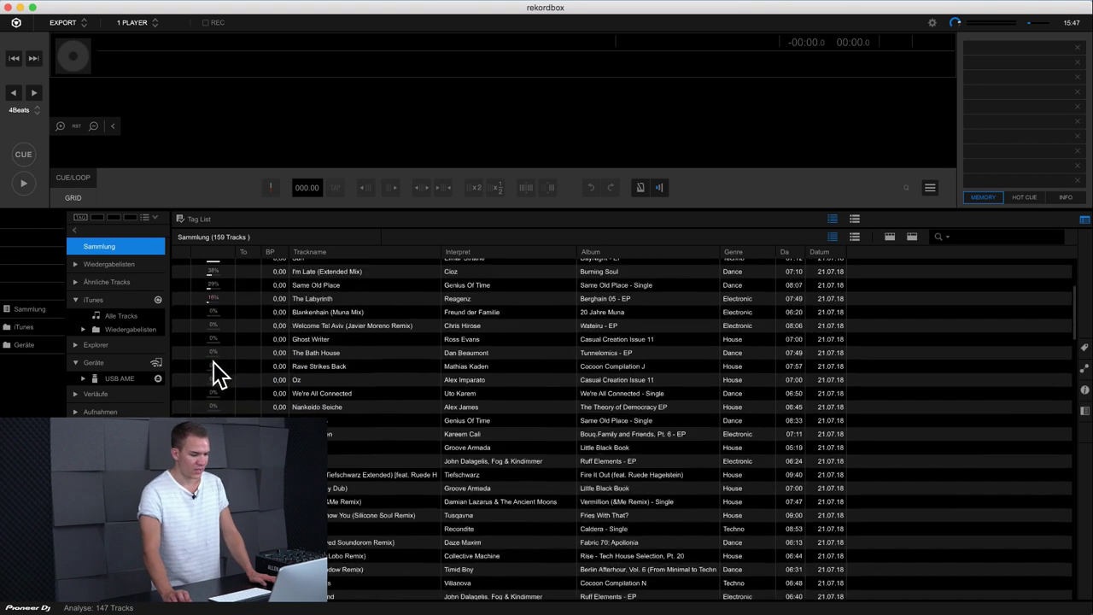
scroll(216, 371, "down", 5)
scroll(215, 367, "up", 10)
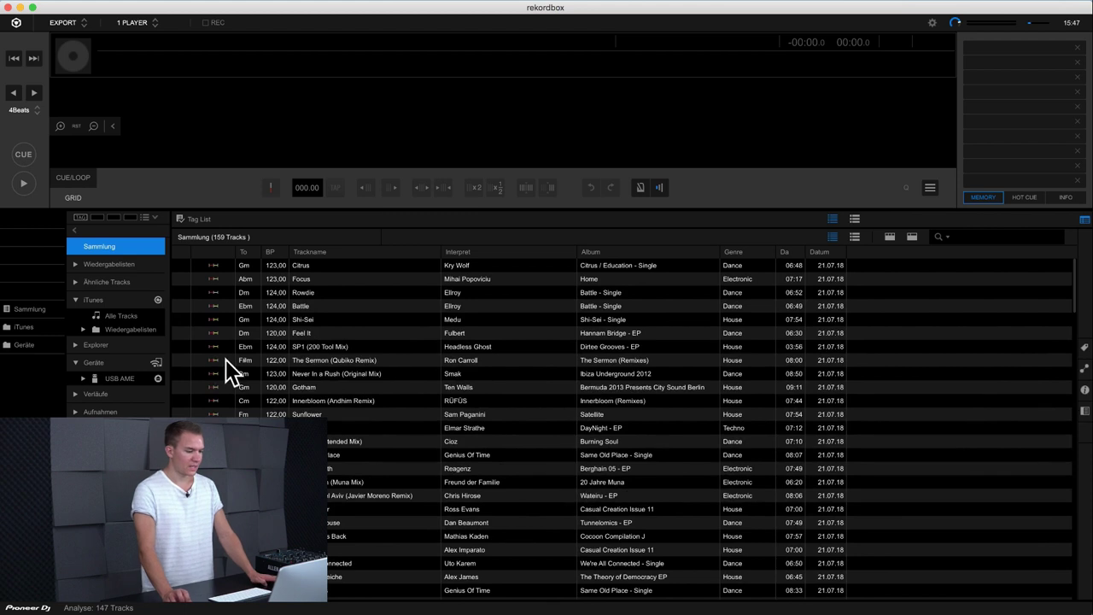
Display all iTunes tracks, select the track "Feel It", and review the waveform previews and BPM values
left_click(109, 314)
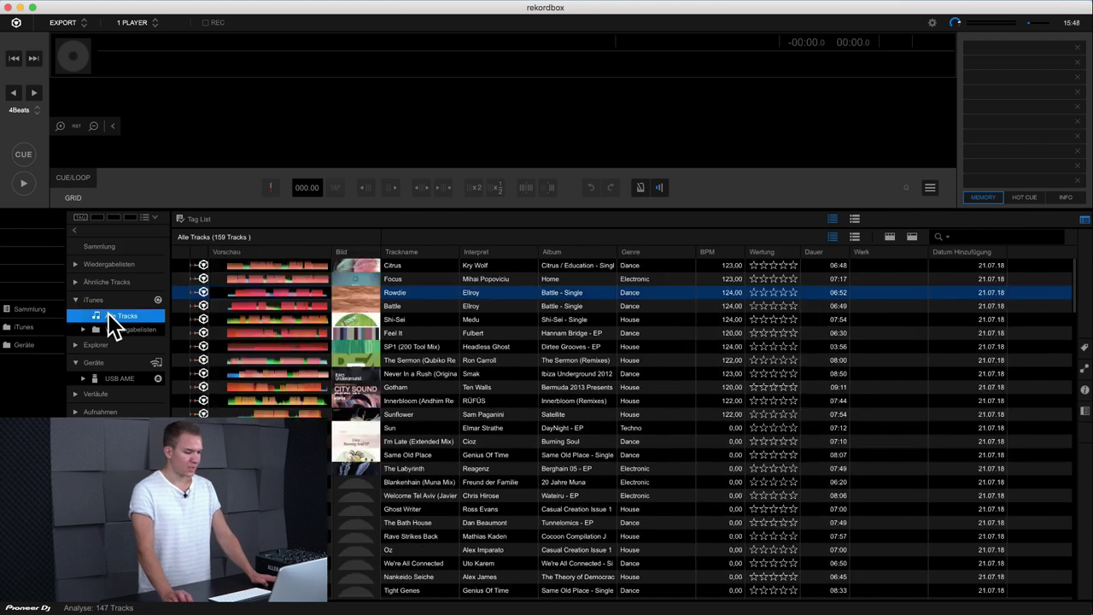
left_click(274, 374)
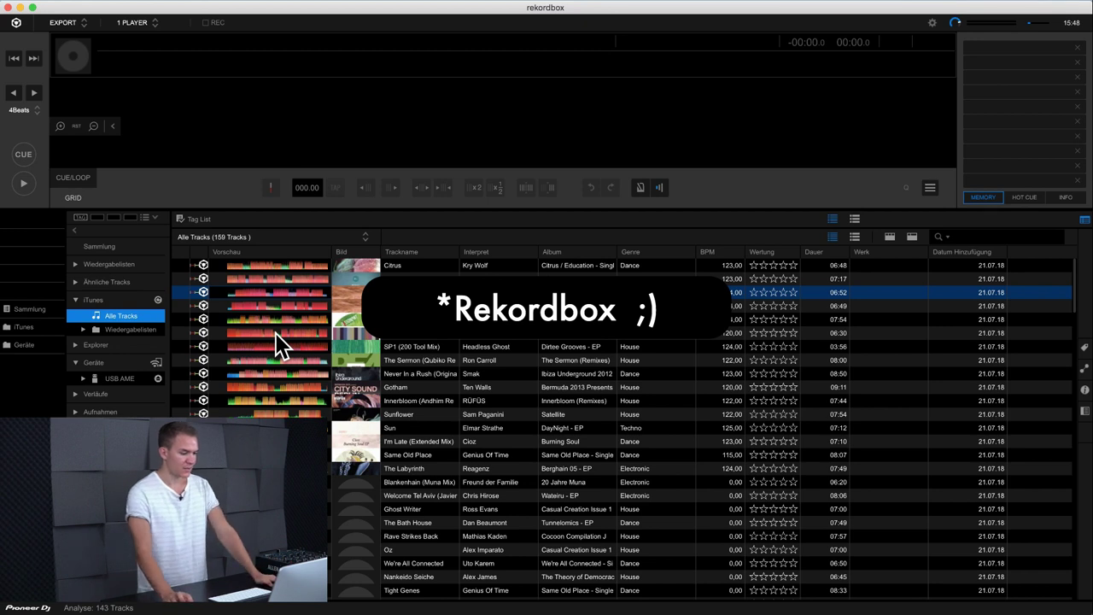
left_click(275, 334)
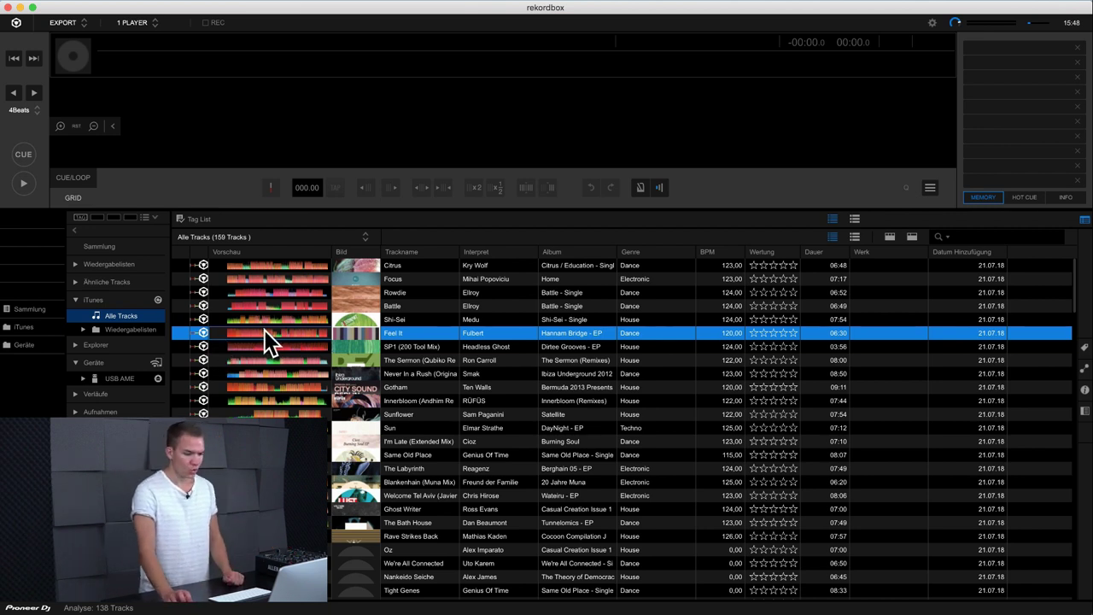
scroll(727, 504, "down", 2)
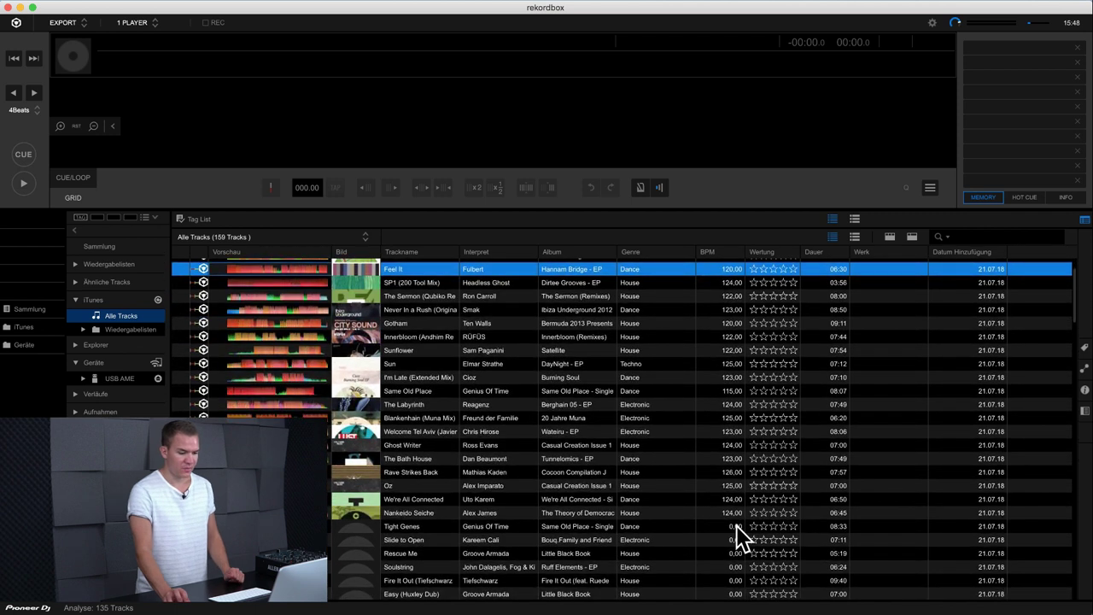
Add the Tonart column to the track list and look through the tracks' musical keys
right_click(649, 253)
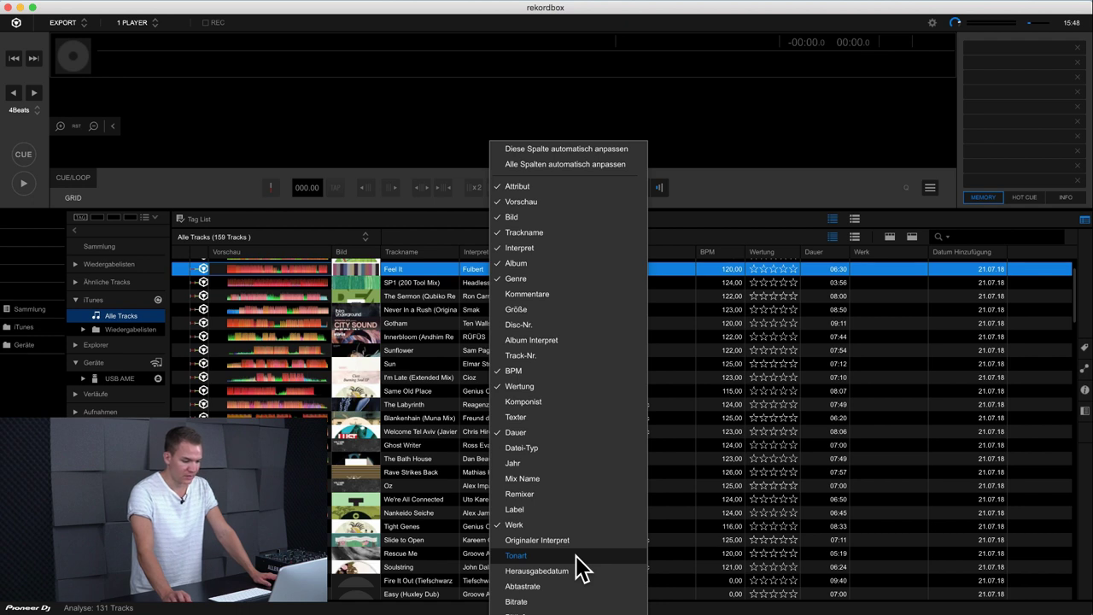
left_click(576, 555)
scroll(641, 432, "down", 3)
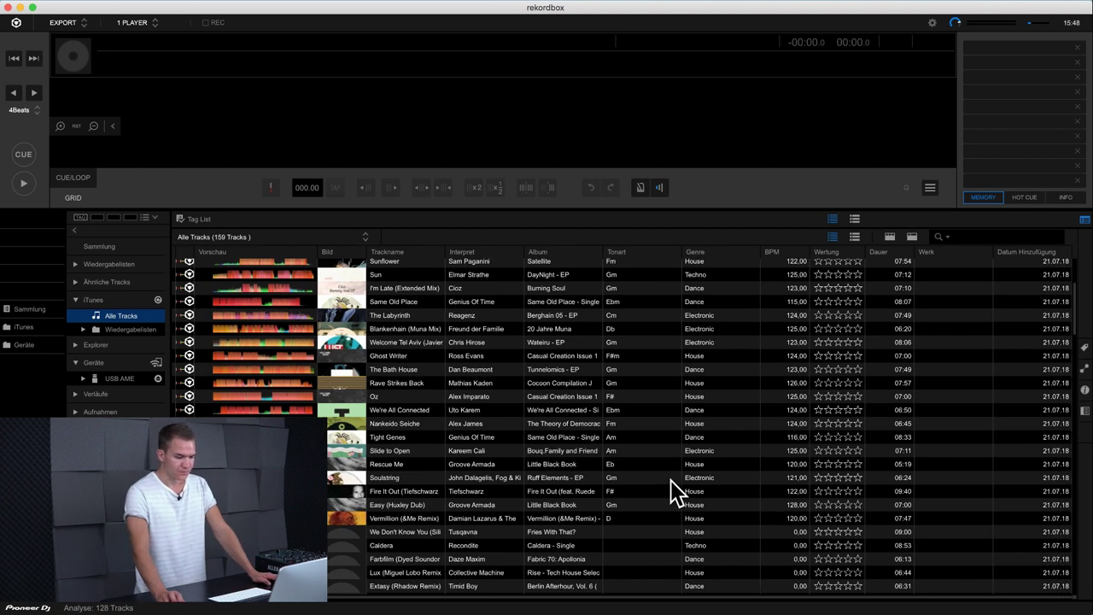
scroll(671, 481, "down", 5)
scroll(671, 483, "down", 2)
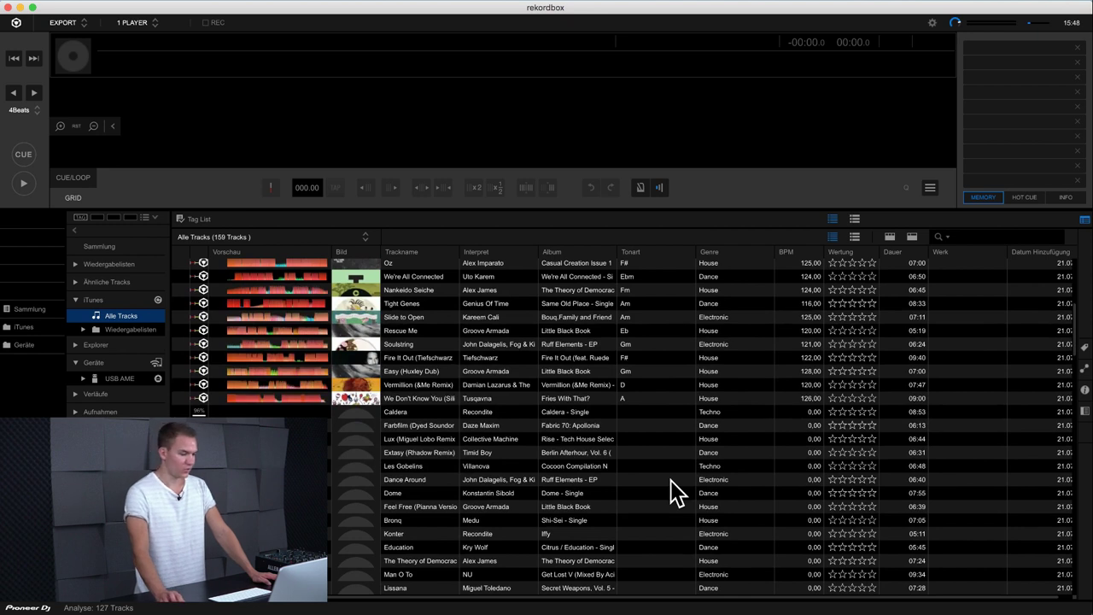
scroll(668, 485, "up", 15)
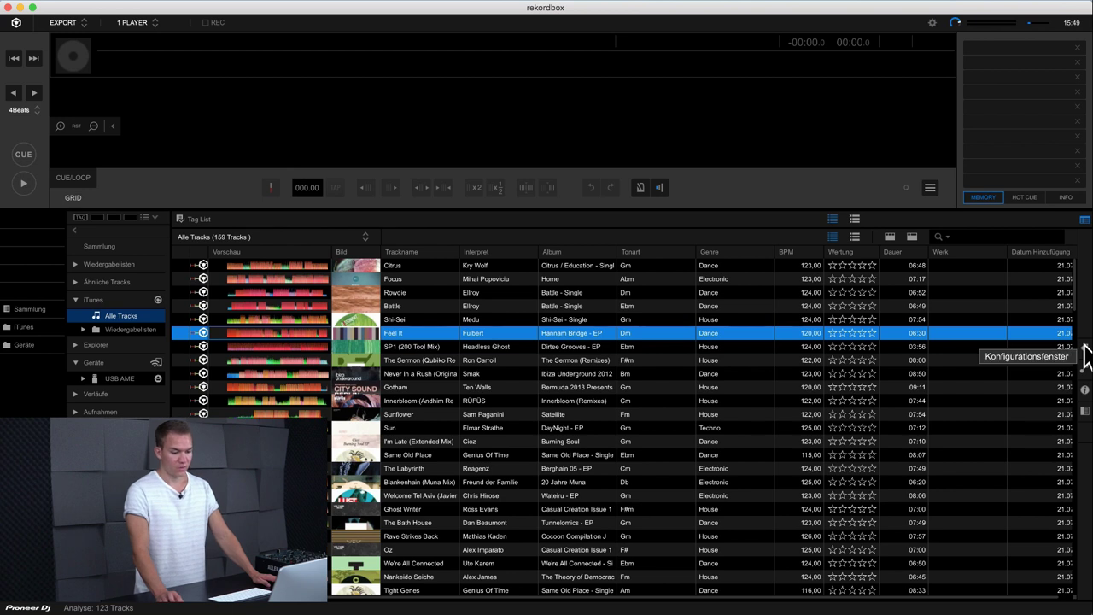
Show the tag categories and assign the tags Techno, Vocal and Main Floor to the track "Feel It"
left_click(1085, 349)
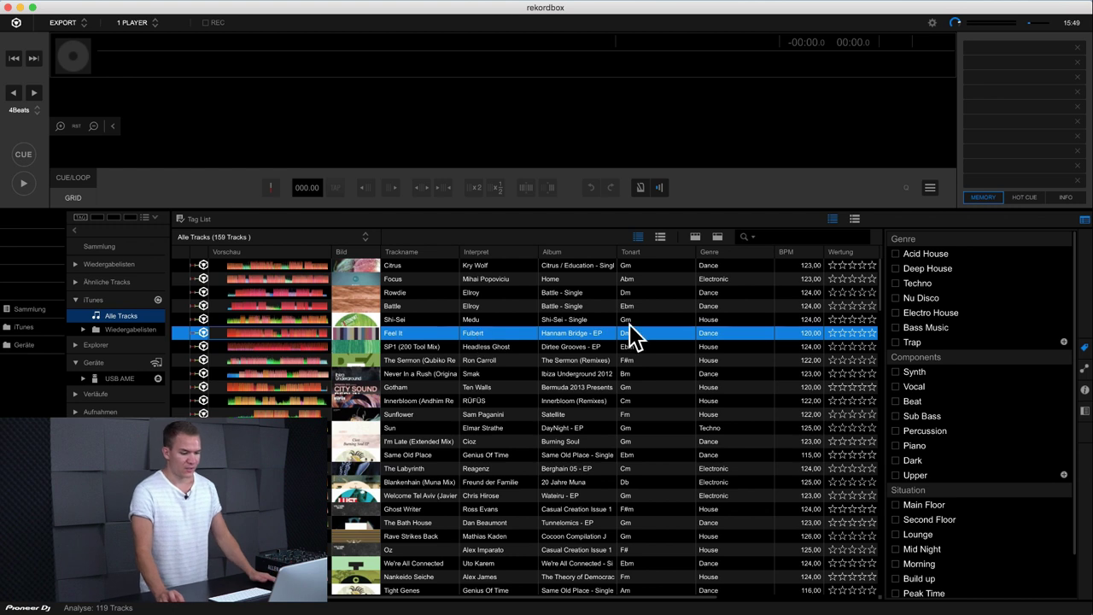
left_click(897, 284)
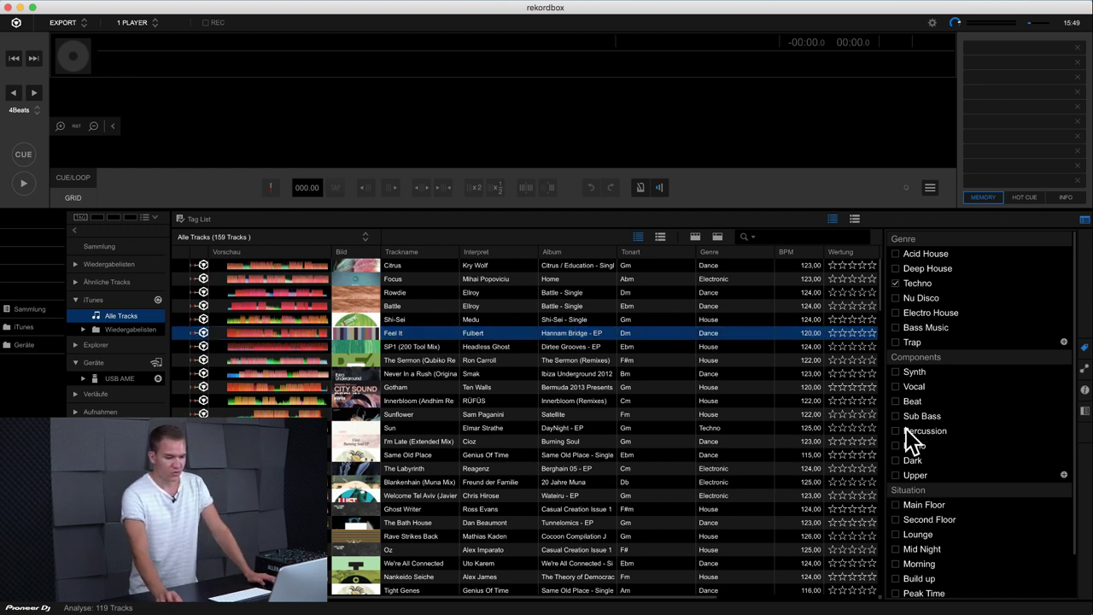
left_click(898, 387)
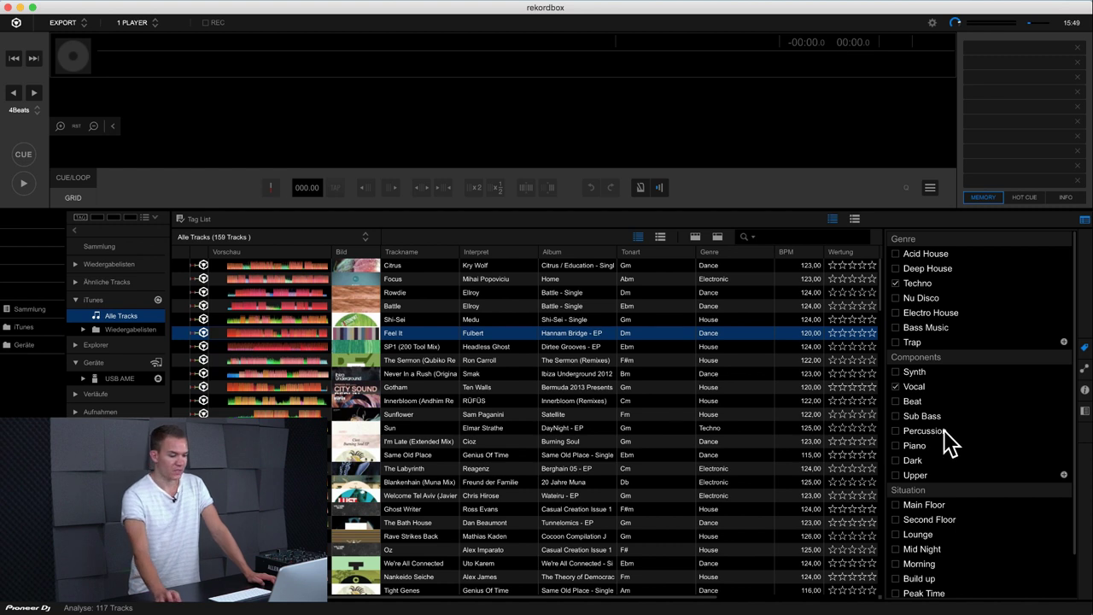
left_click(897, 505)
scroll(940, 535, "down", 2)
scroll(940, 536, "up", 2)
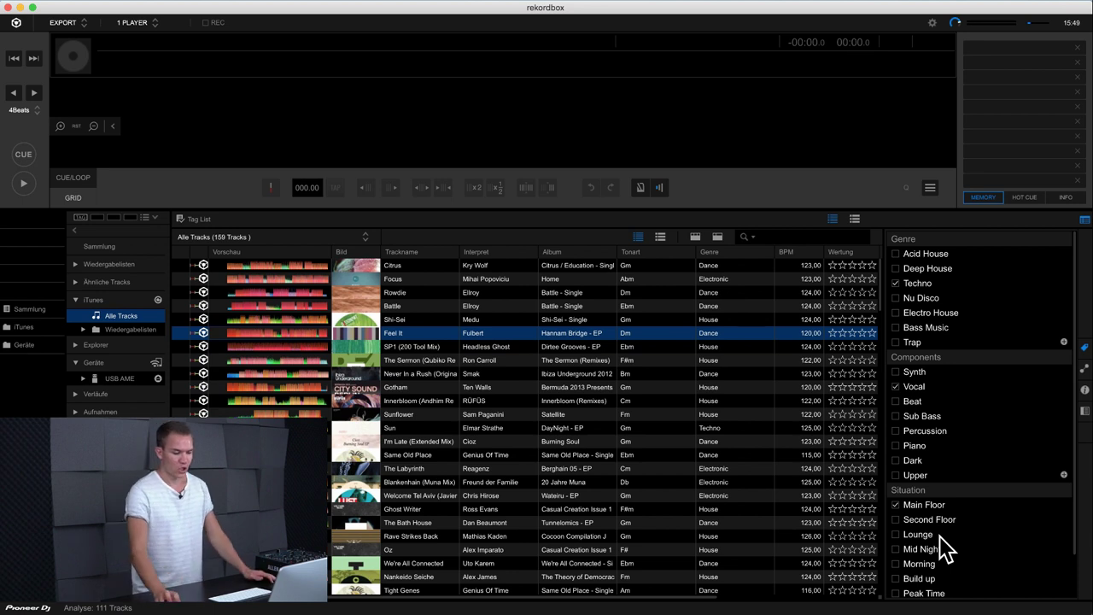
Remove the Main Floor tag from the track "Feel It" and assign it again
left_click(896, 505)
left_click(896, 386)
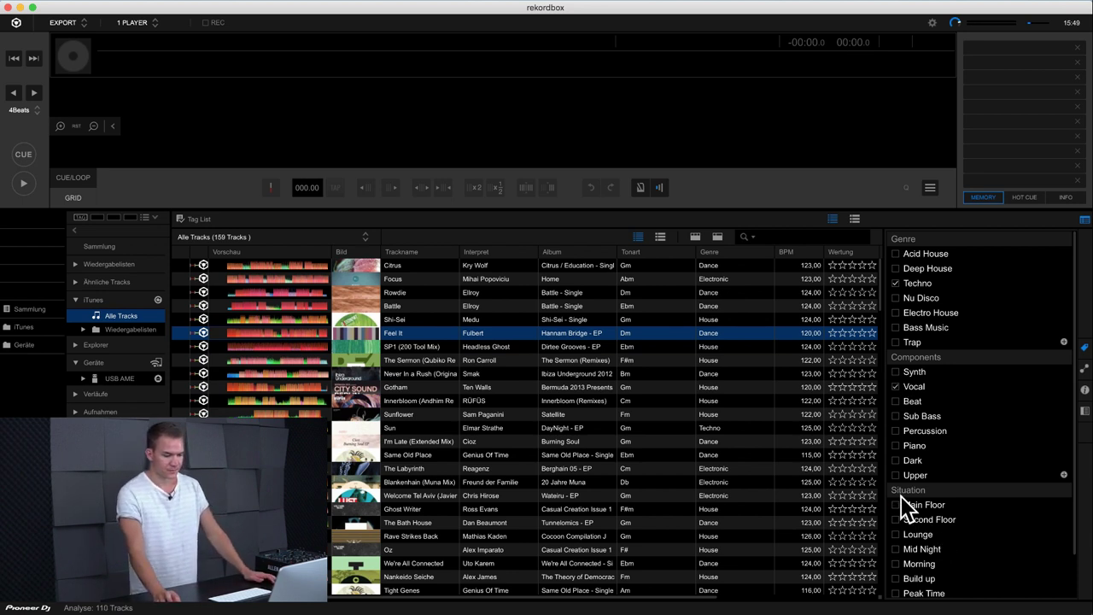
left_click(896, 505)
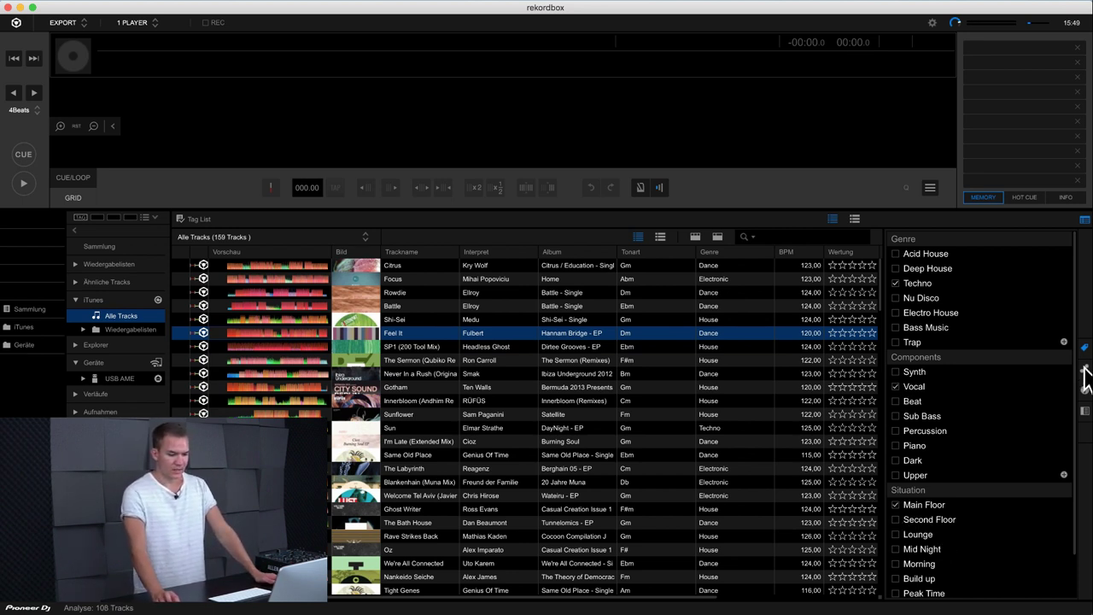
Show the BPM + KEY related tracks based on the master player and briefly play "Feel It" to list its matches
left_click(1085, 369)
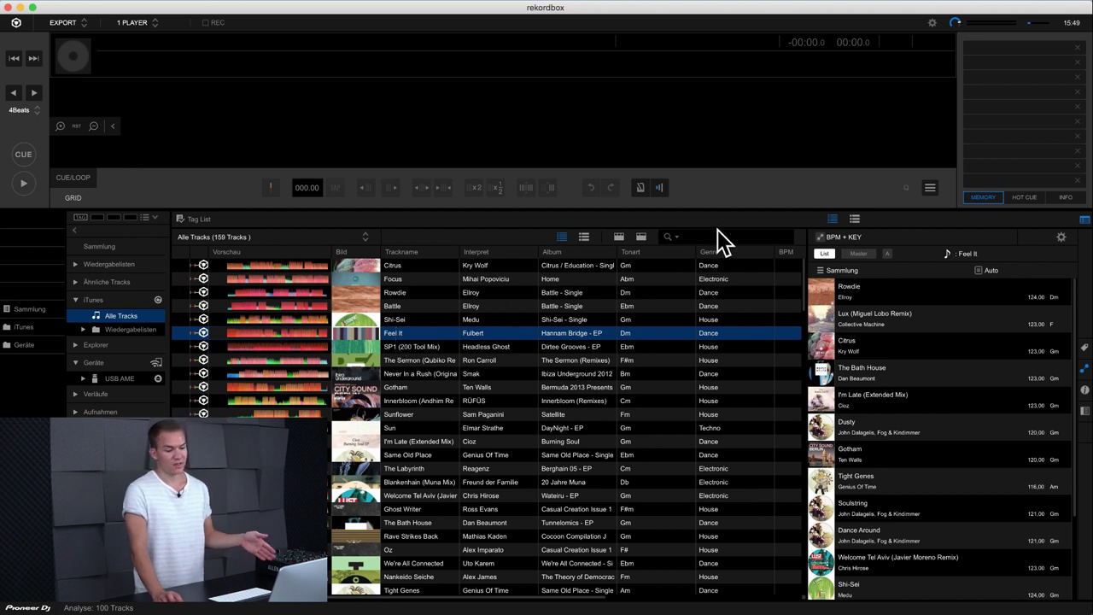
left_click(859, 254)
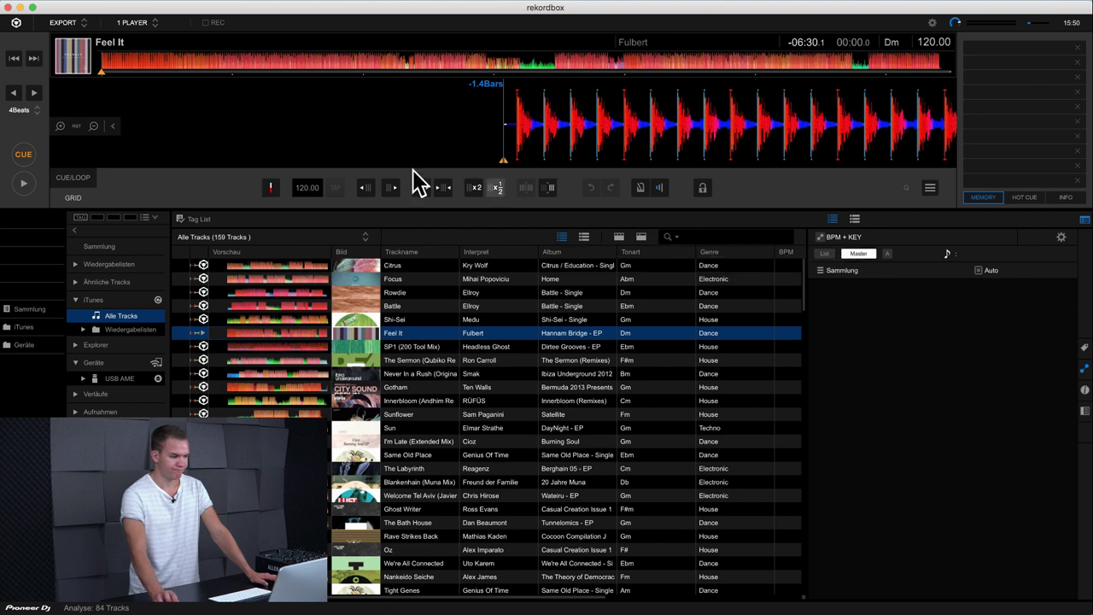
left_click(29, 186)
left_click(27, 185)
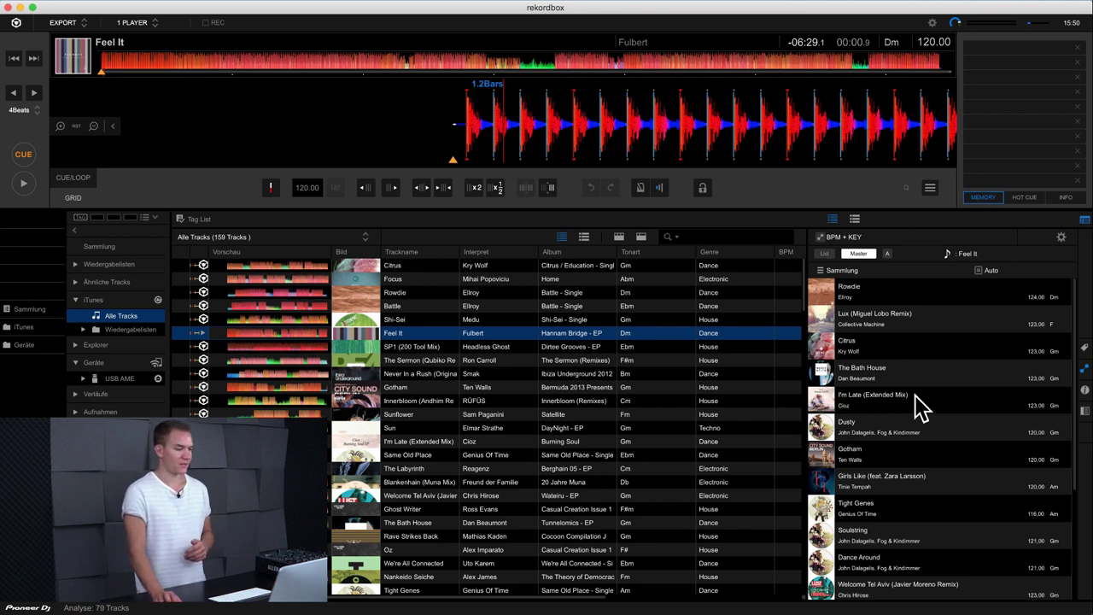
Look through the related tracks' sort options and try the Jahr criterion in the BPM + KEY settings without saving
left_click(982, 286)
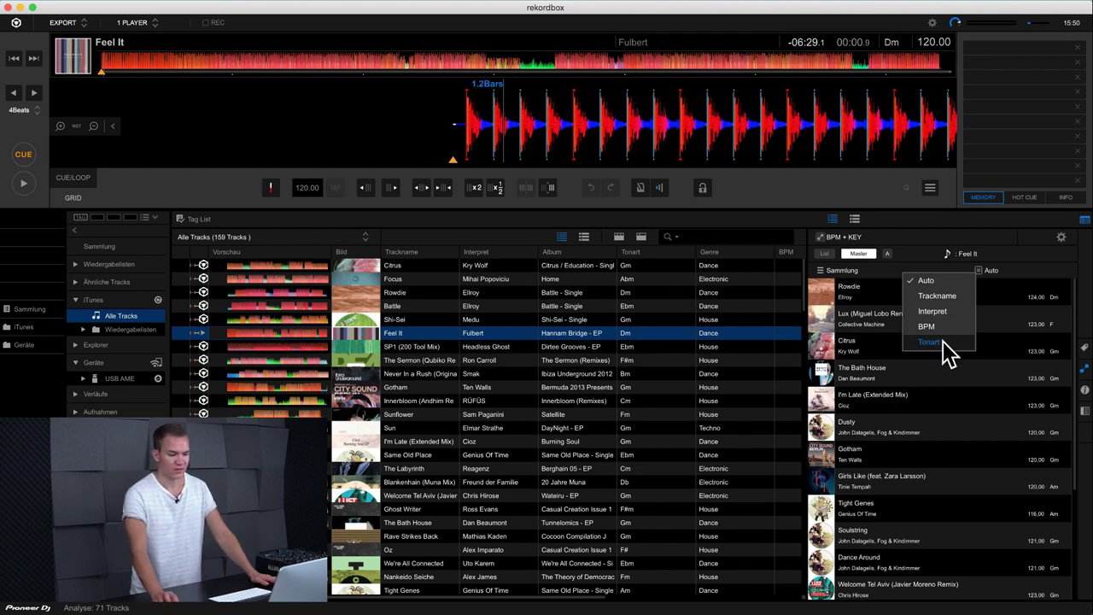
left_click(1033, 270)
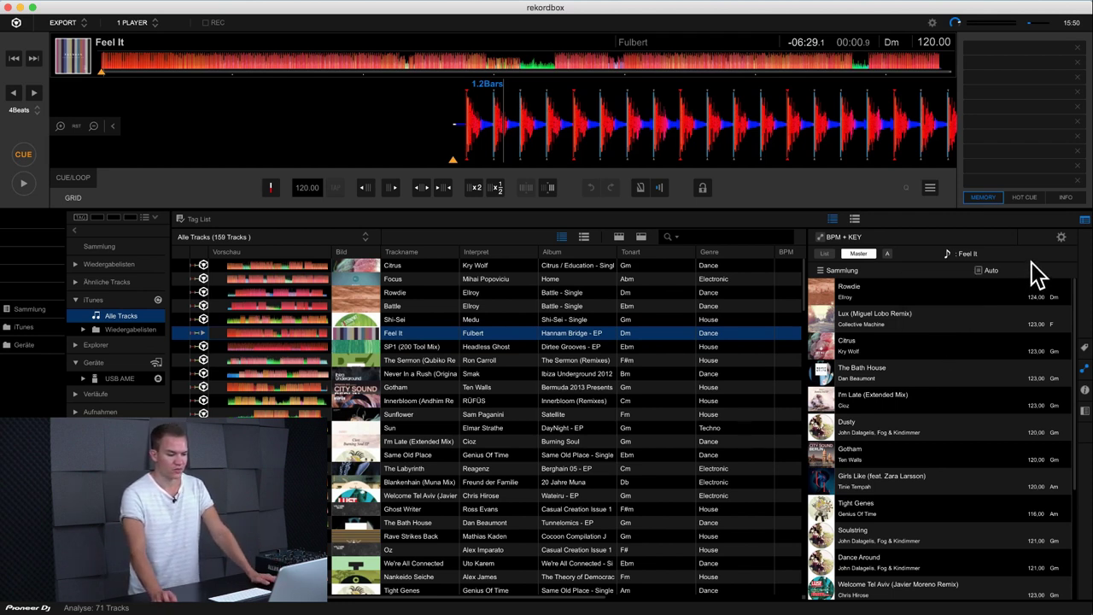
left_click(1062, 236)
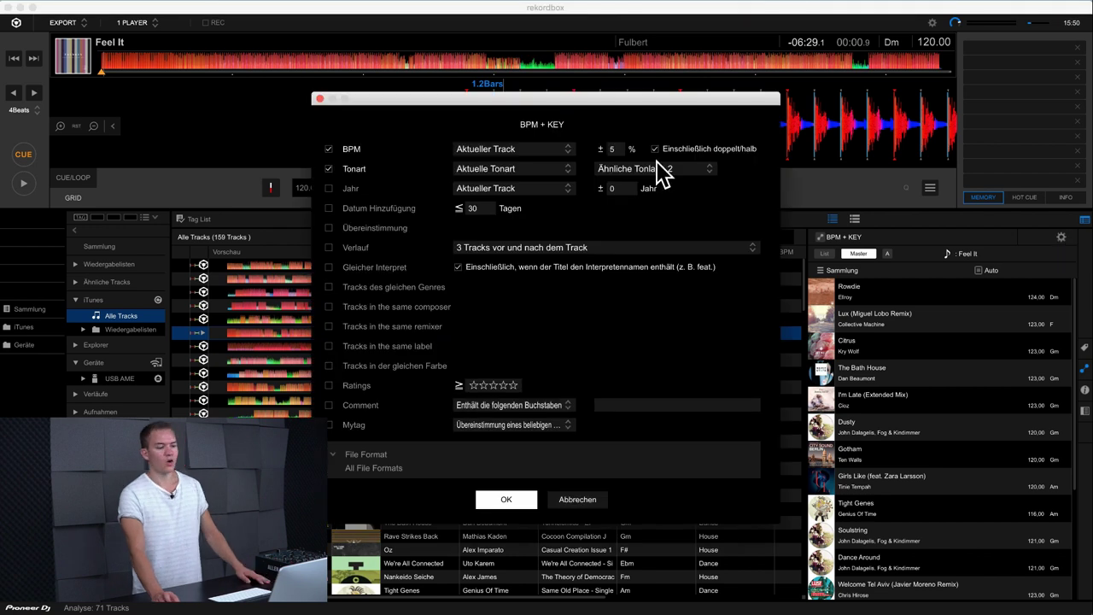
left_click_drag(643, 100, 640, 116)
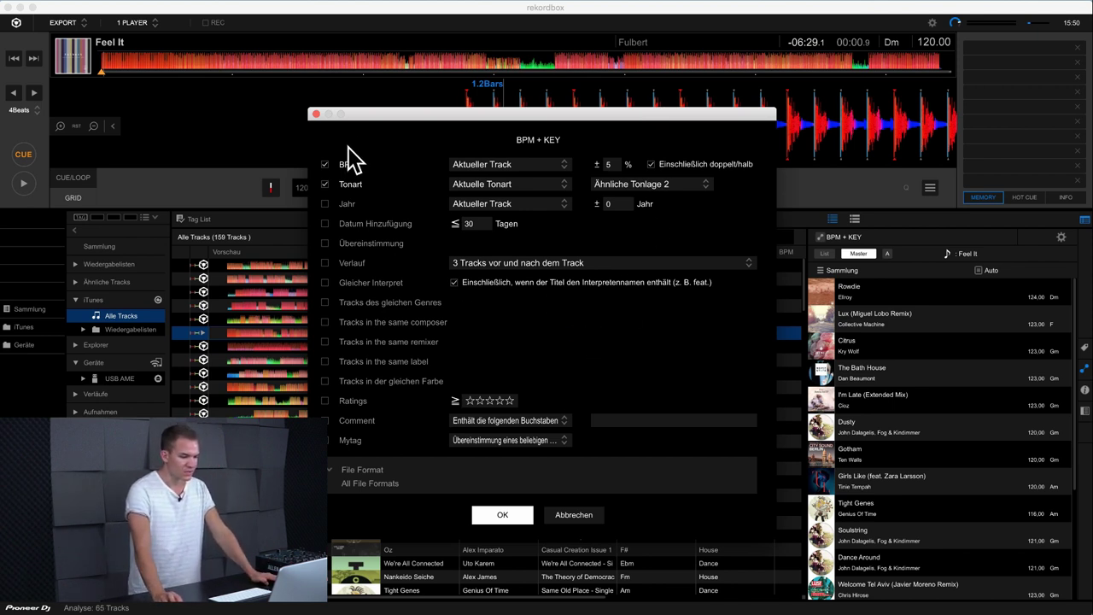
left_click(325, 205)
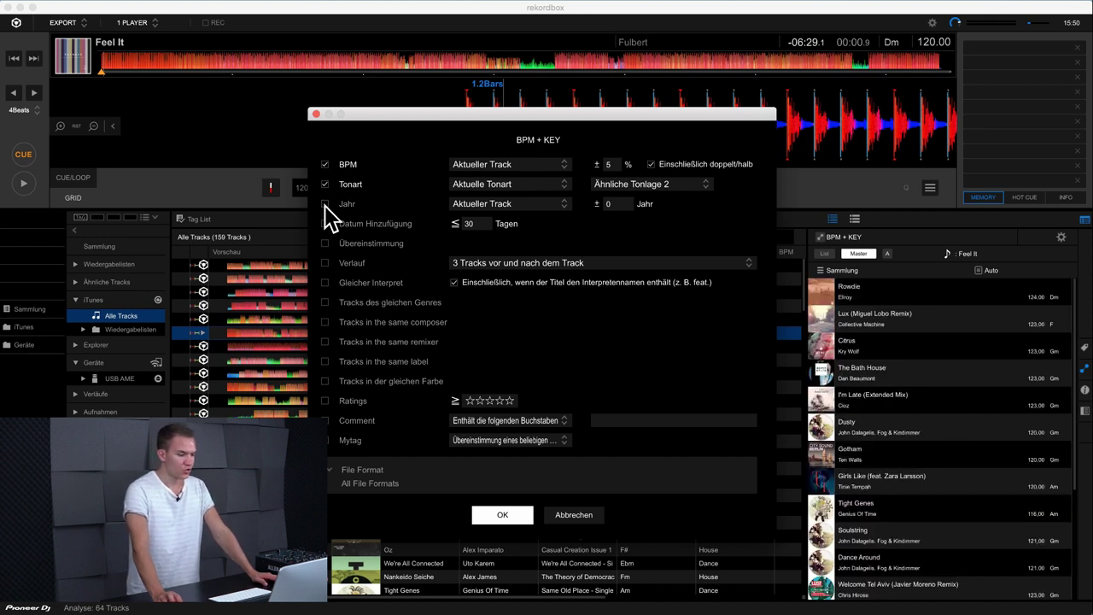
left_click(325, 205)
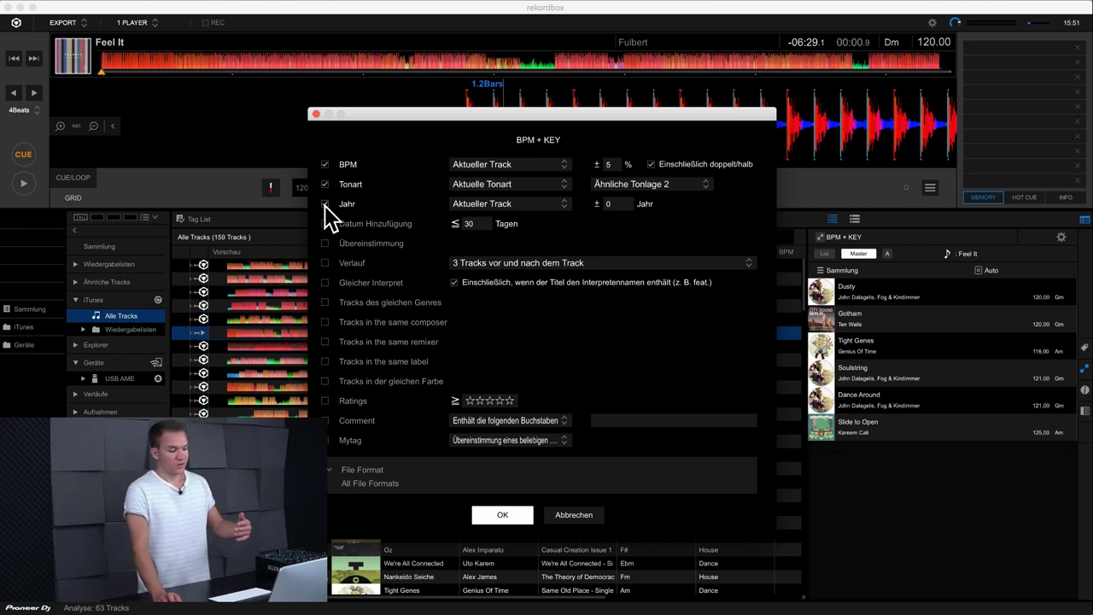
left_click(324, 205)
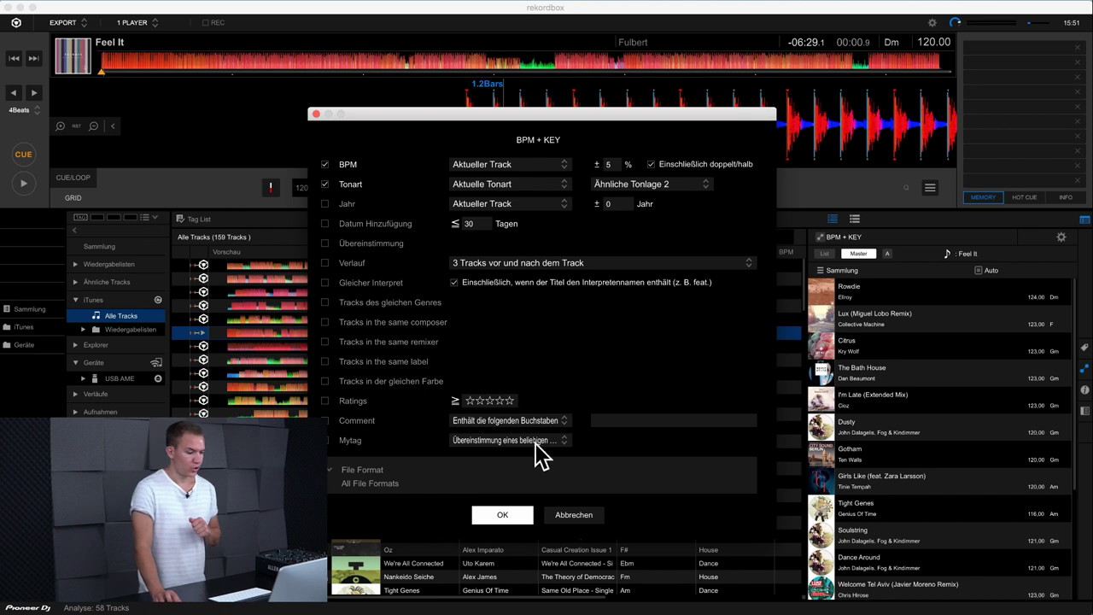
left_click(584, 513)
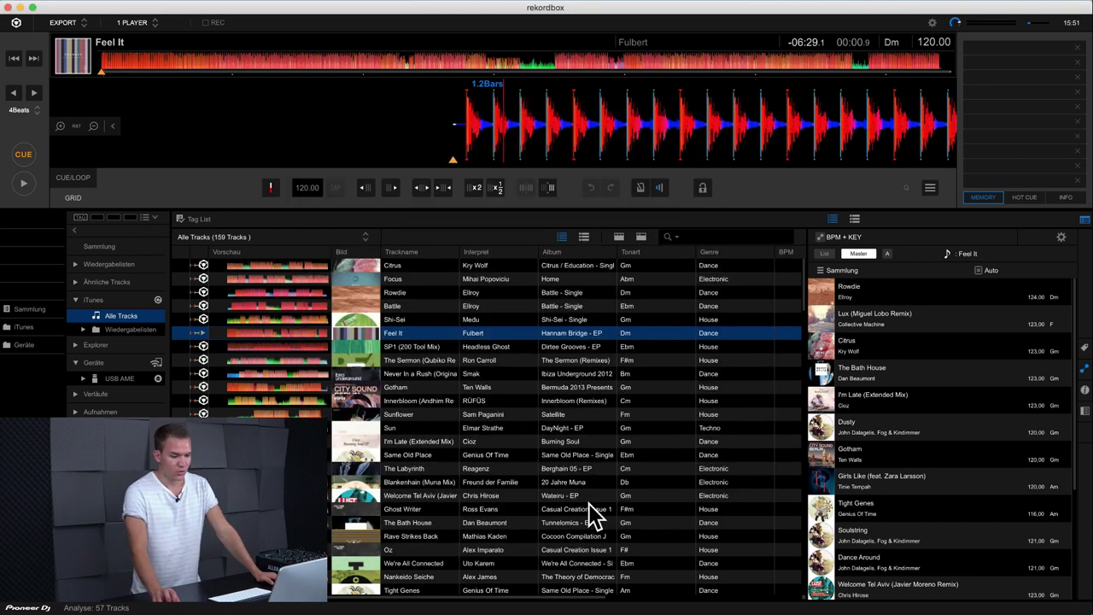
Examine the summary, detailed info and artwork of the track "Feel It"
left_click(1085, 391)
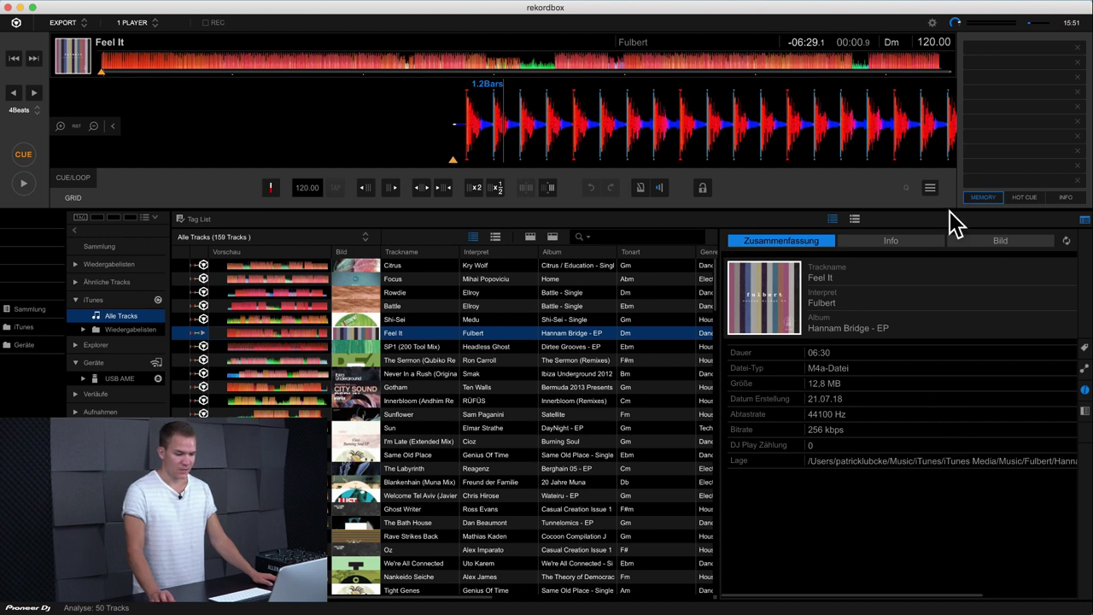
left_click(891, 240)
scroll(901, 311, "down", 1)
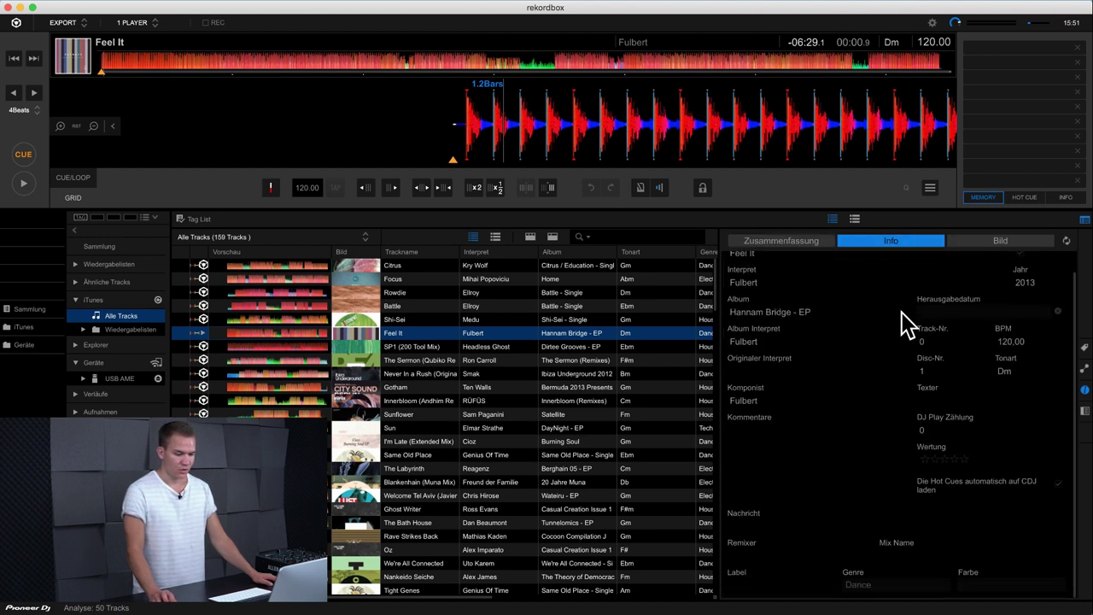
scroll(902, 312, "up", 1)
left_click(979, 244)
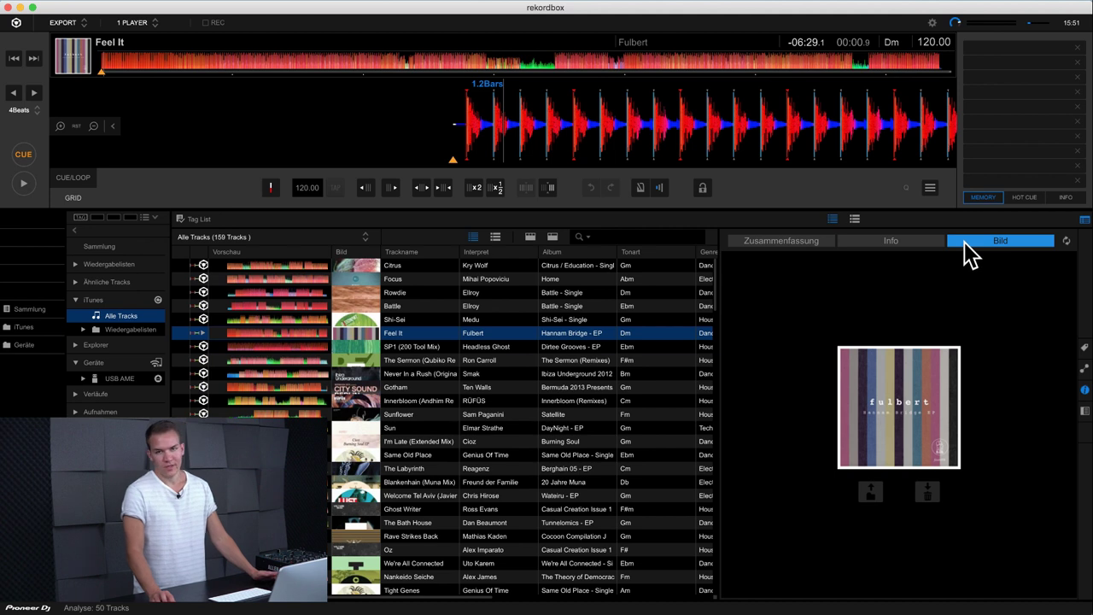
left_click(810, 245)
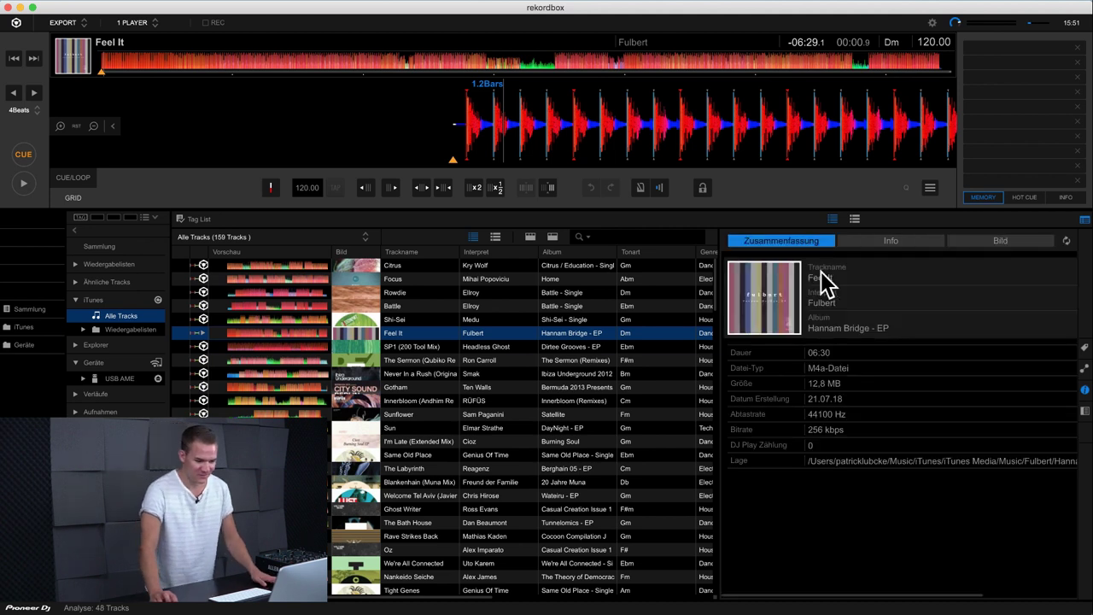
Show a second browser with the collection beside the iTunes tracks, browse both lists, and widen the second one
left_click(1085, 419)
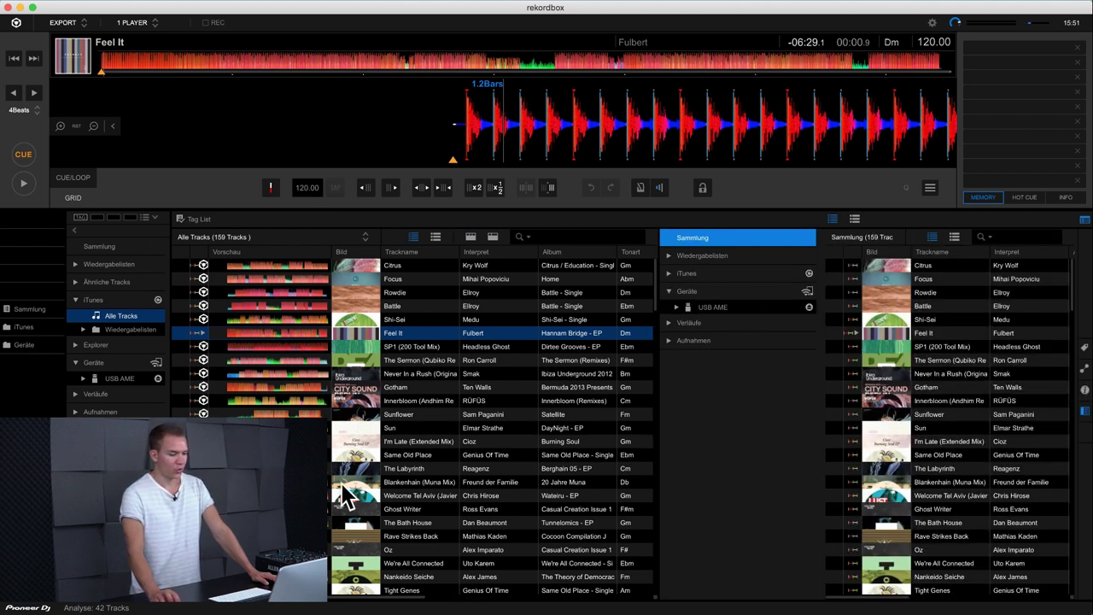
left_click(459, 455)
left_click(455, 400)
left_click(947, 452)
scroll(943, 448, "down", 3)
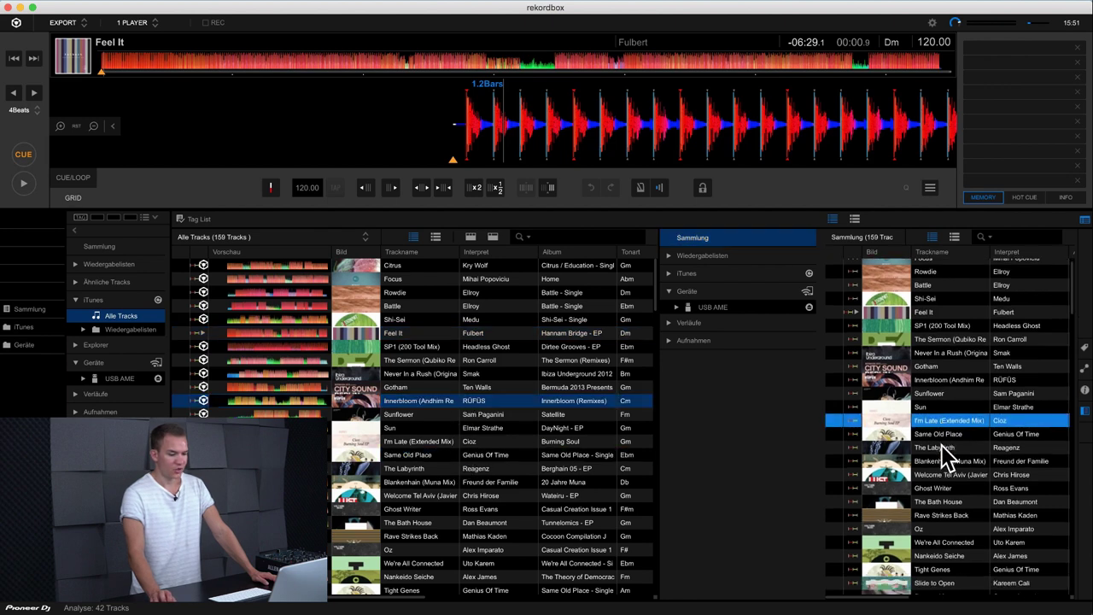
left_click(939, 470)
left_click(525, 507)
scroll(524, 507, "down", 2)
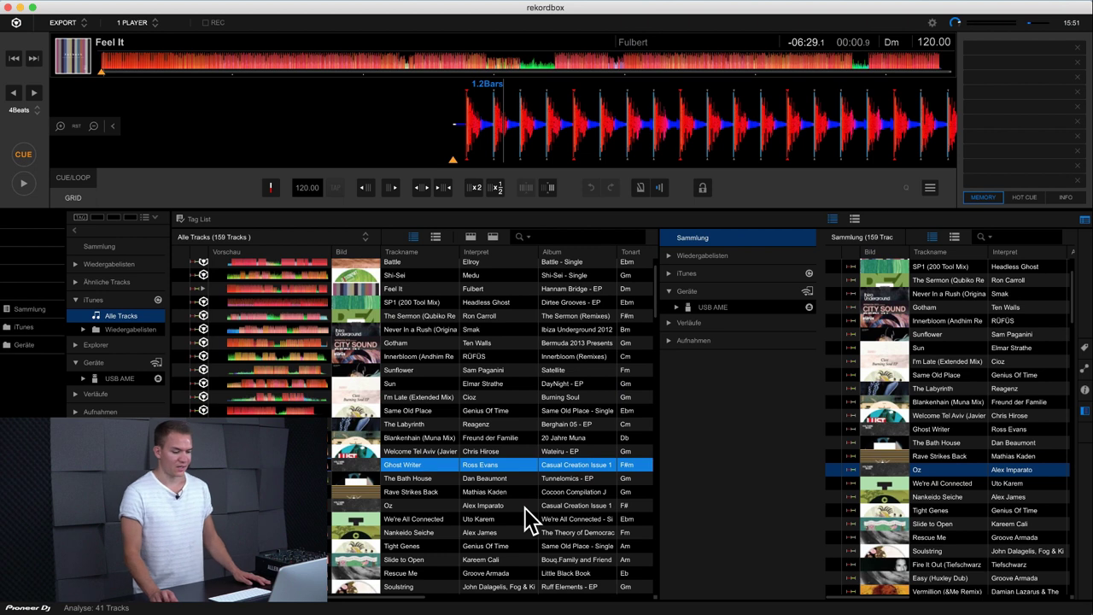
scroll(895, 452, "down", 5)
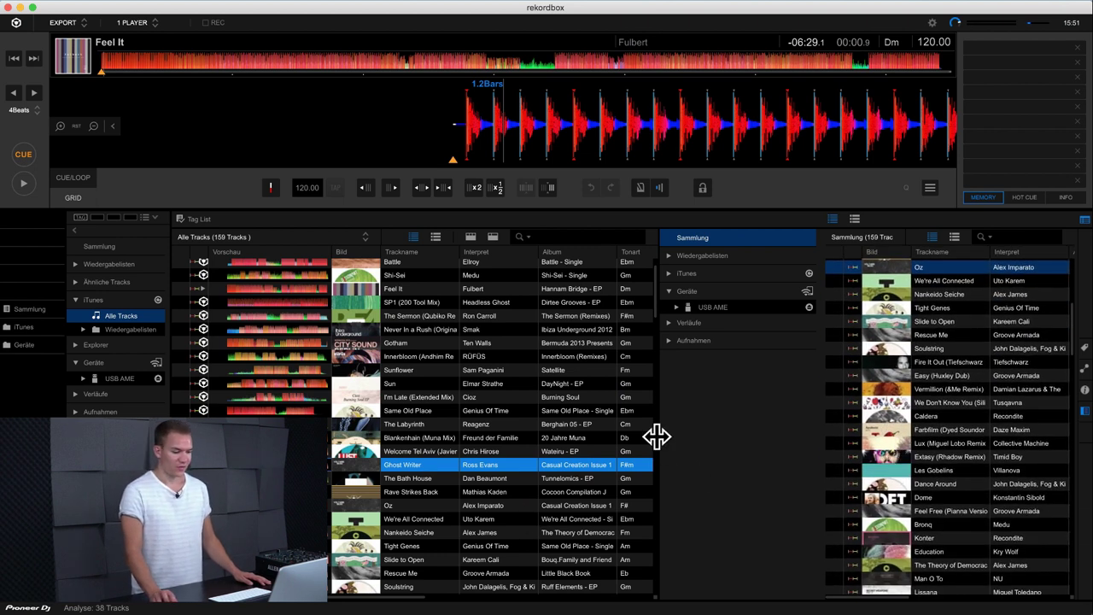
left_click_drag(654, 439, 578, 436)
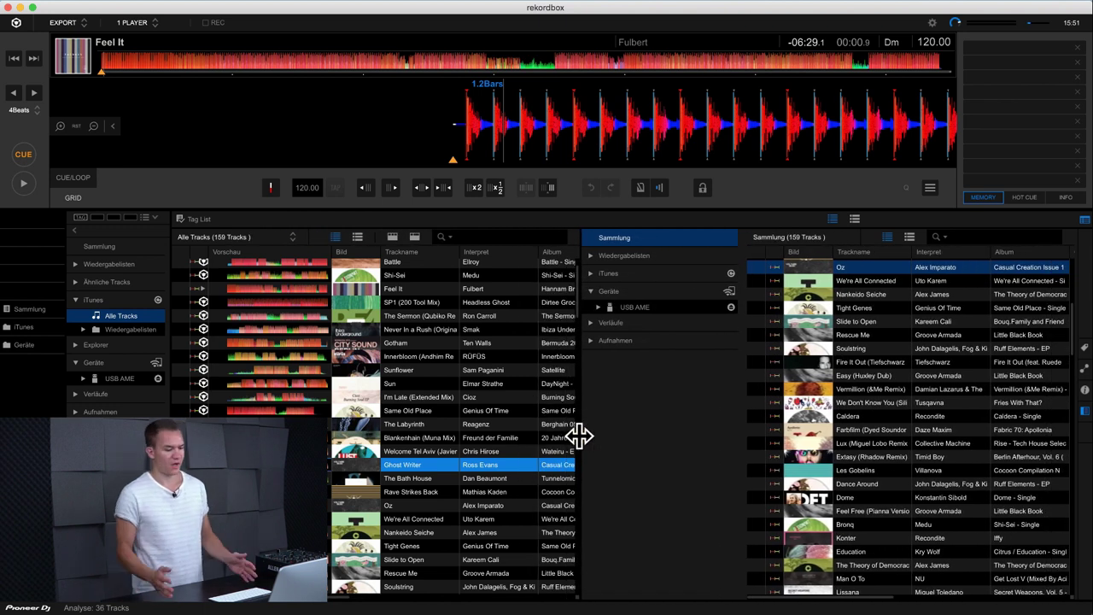
View the tag categories for "Ghost Writer", return to the second browser, and try its alternative list layout
left_click(1083, 348)
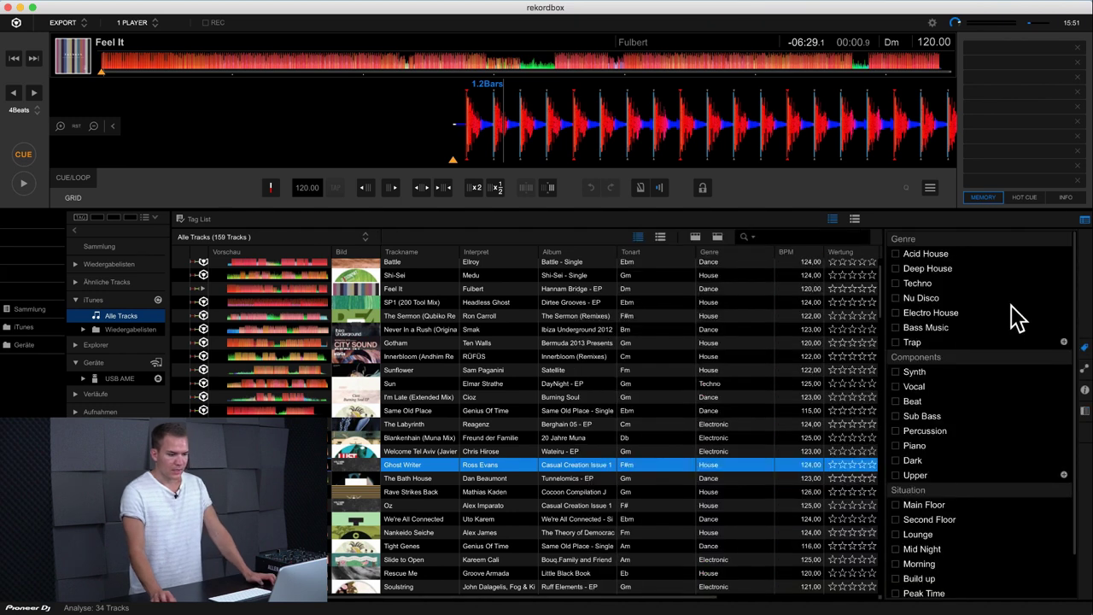
left_click(1082, 350)
left_click(1085, 408)
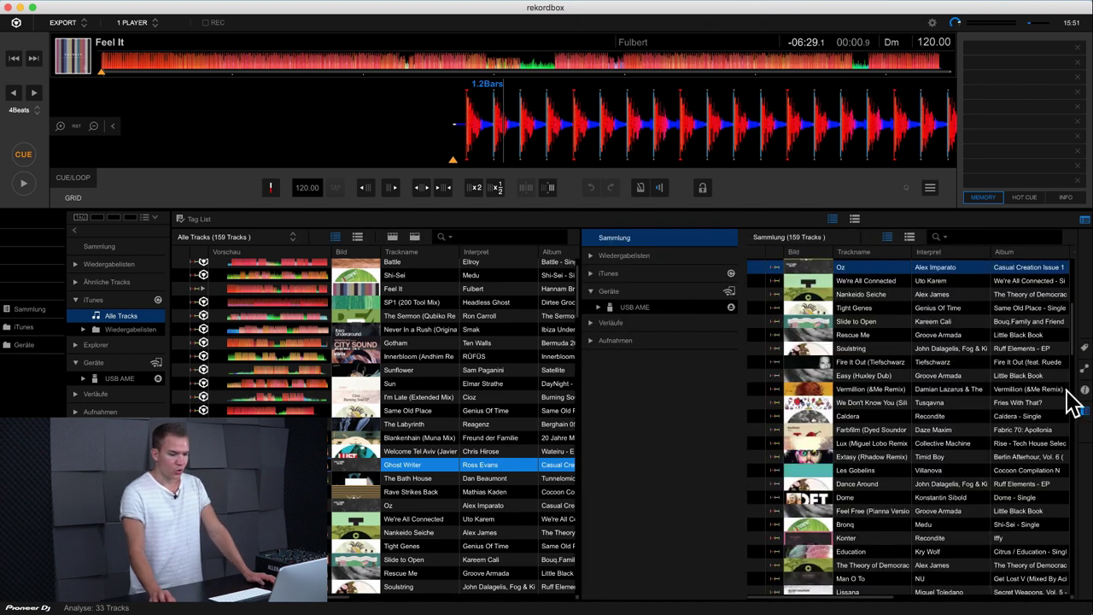
left_click(910, 237)
left_click(889, 238)
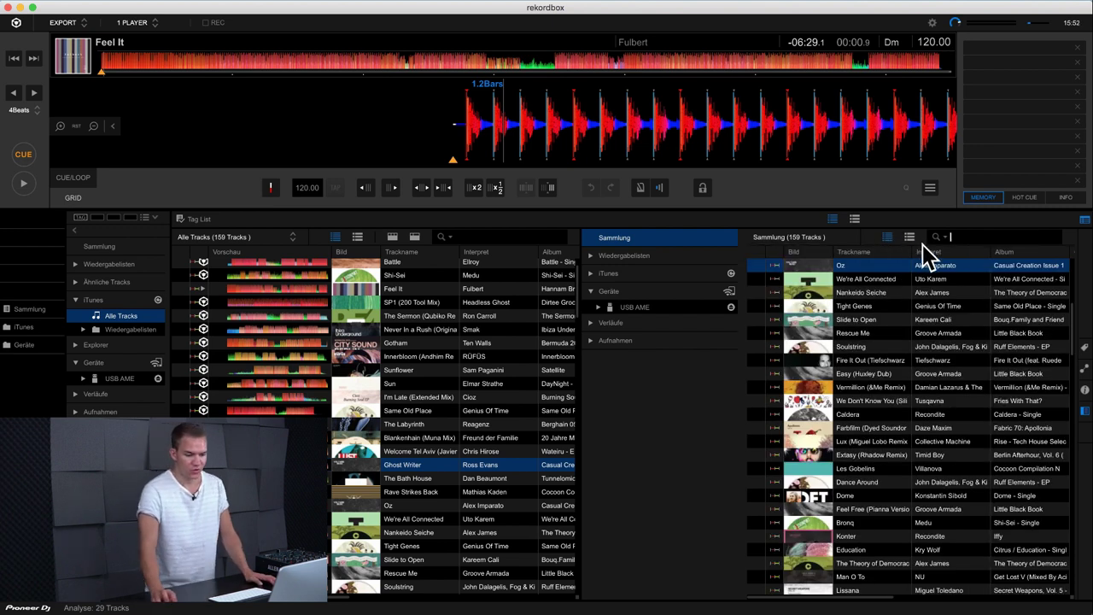
Review the tag categories, the related tracks and the second browser once more
left_click(1085, 348)
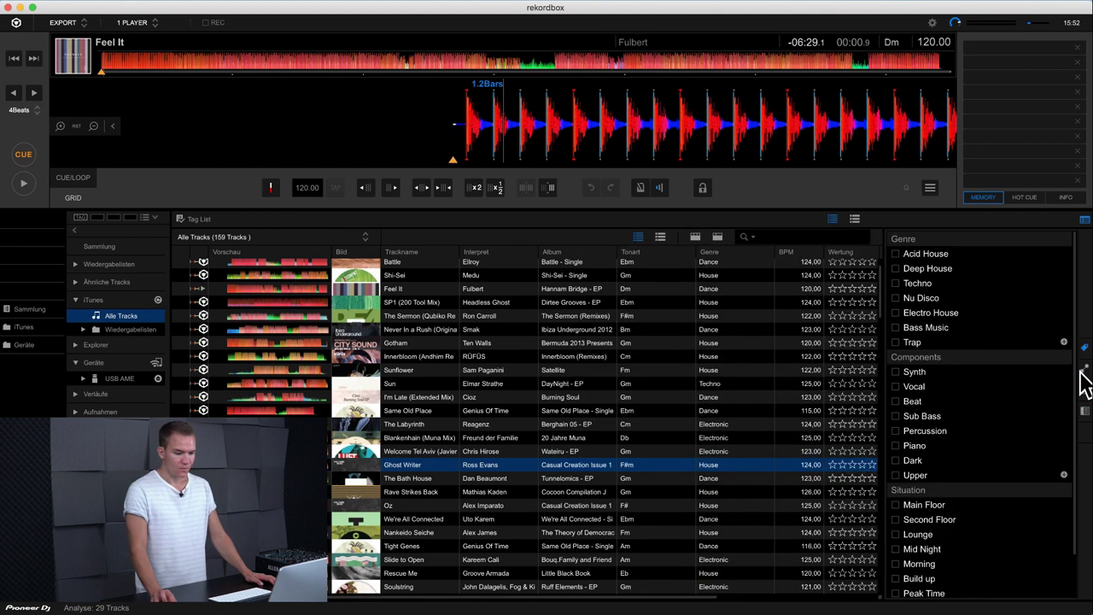
left_click(1084, 369)
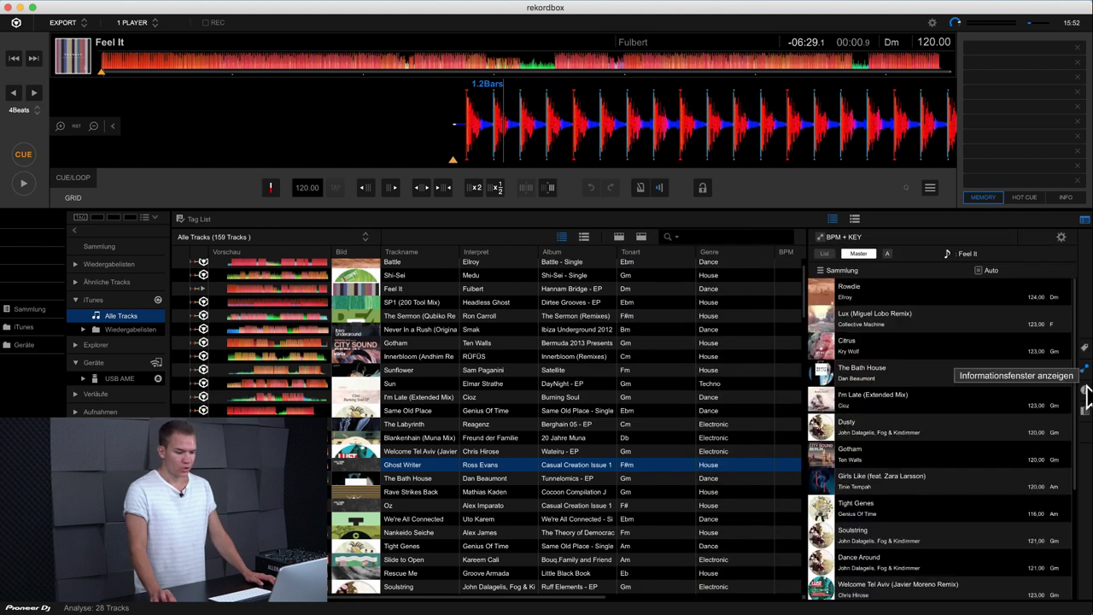
left_click(1085, 413)
left_click(1084, 413)
left_click(1085, 413)
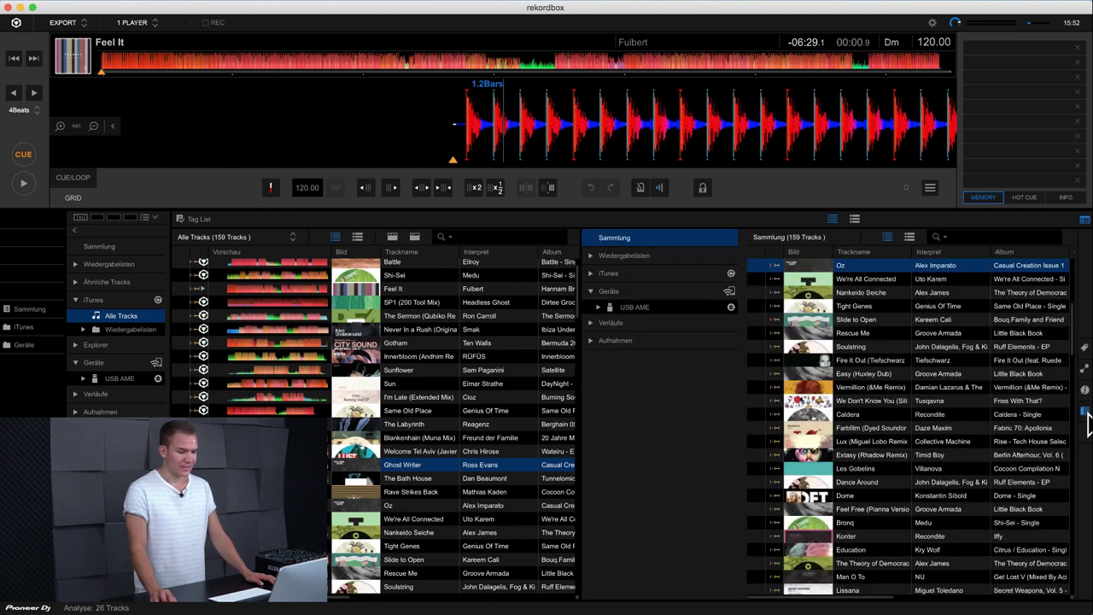
Hide the second browser and briefly preview the track list in the layout with the Zusammenfassung column
left_click(1083, 414)
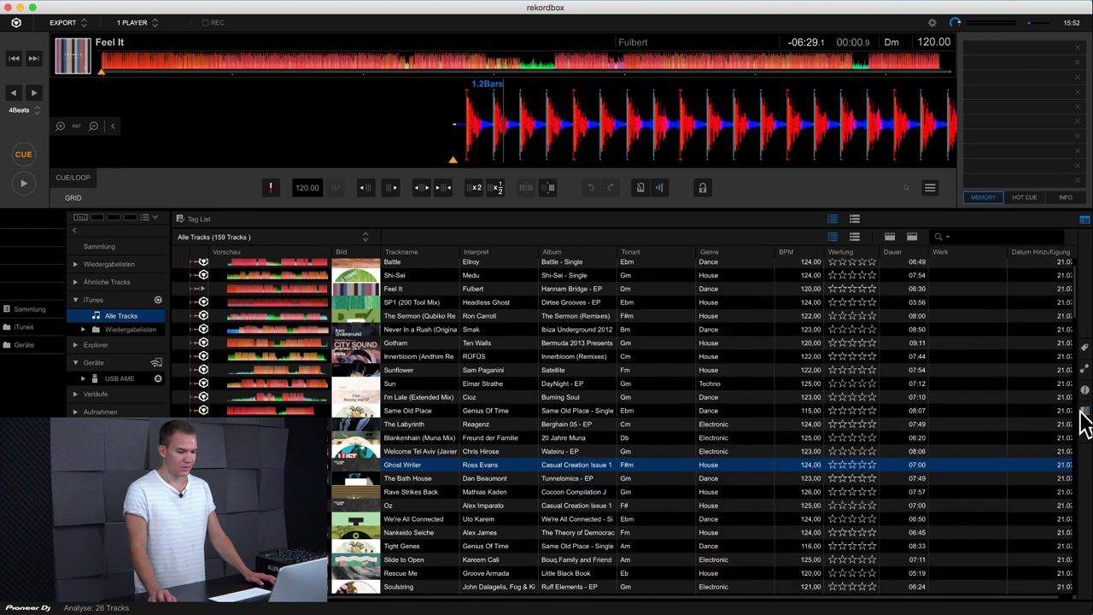
left_click(854, 237)
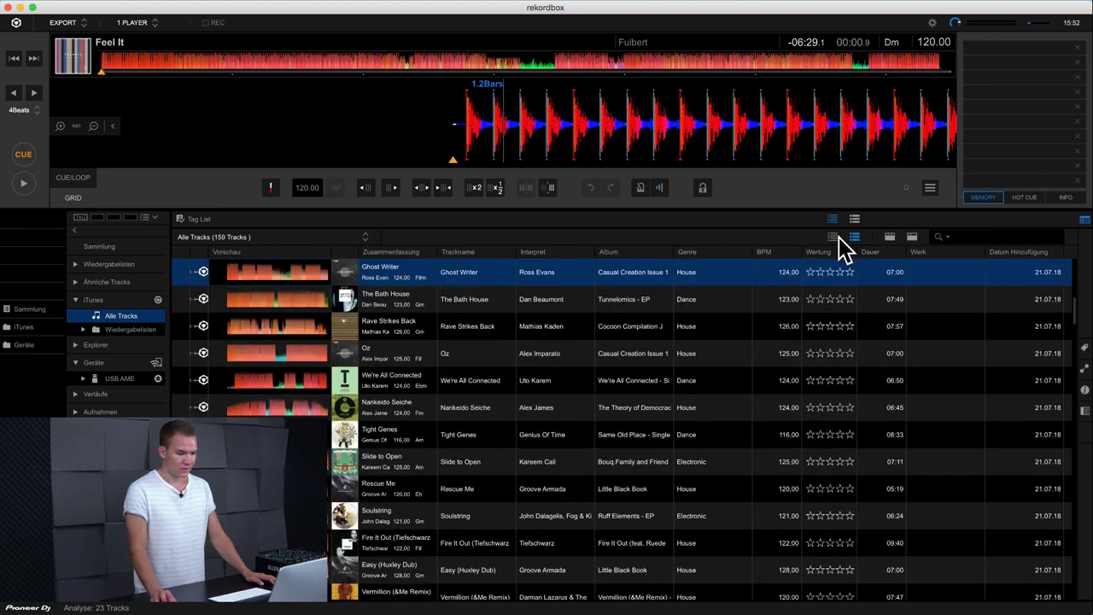
left_click(834, 237)
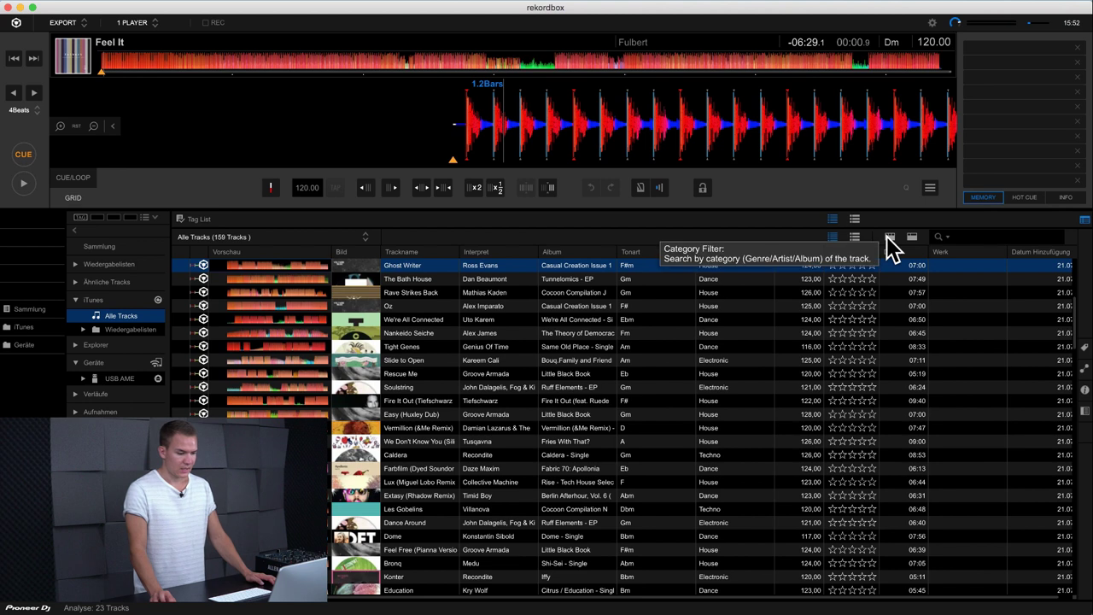
Filter the iTunes tracks by category to genre Classic Rock, artist Beach Boys and album Surfin USA
left_click(890, 239)
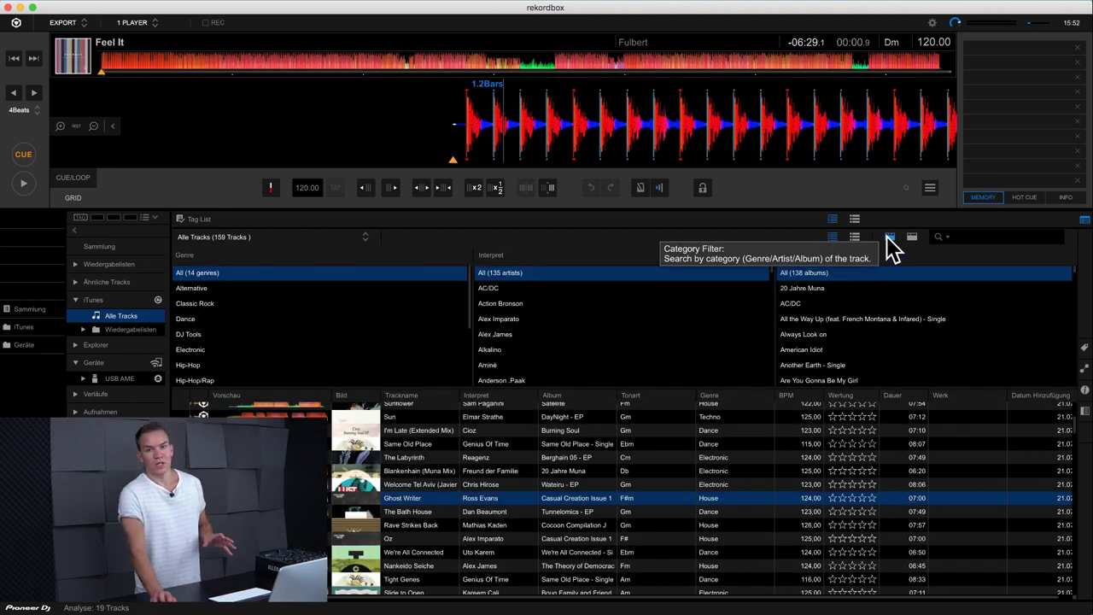
left_click(270, 306)
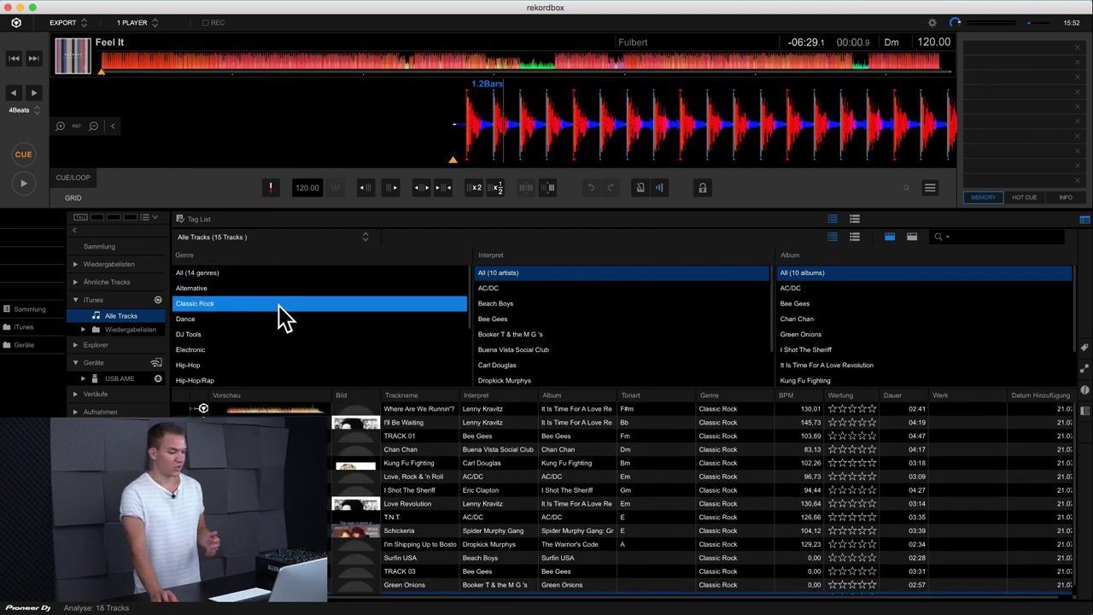
left_click(521, 305)
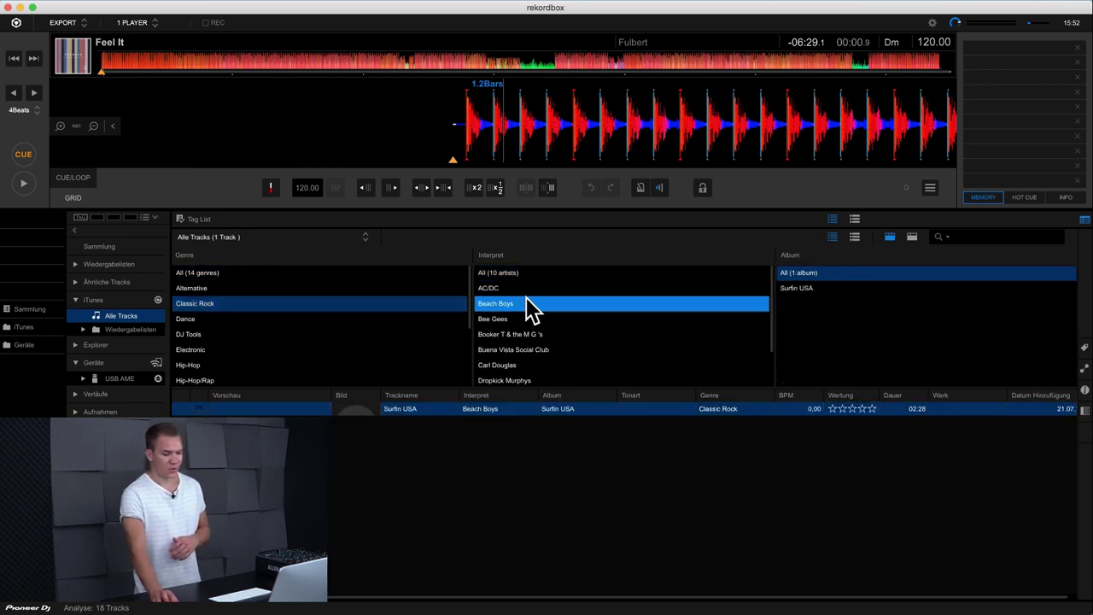
left_click(806, 288)
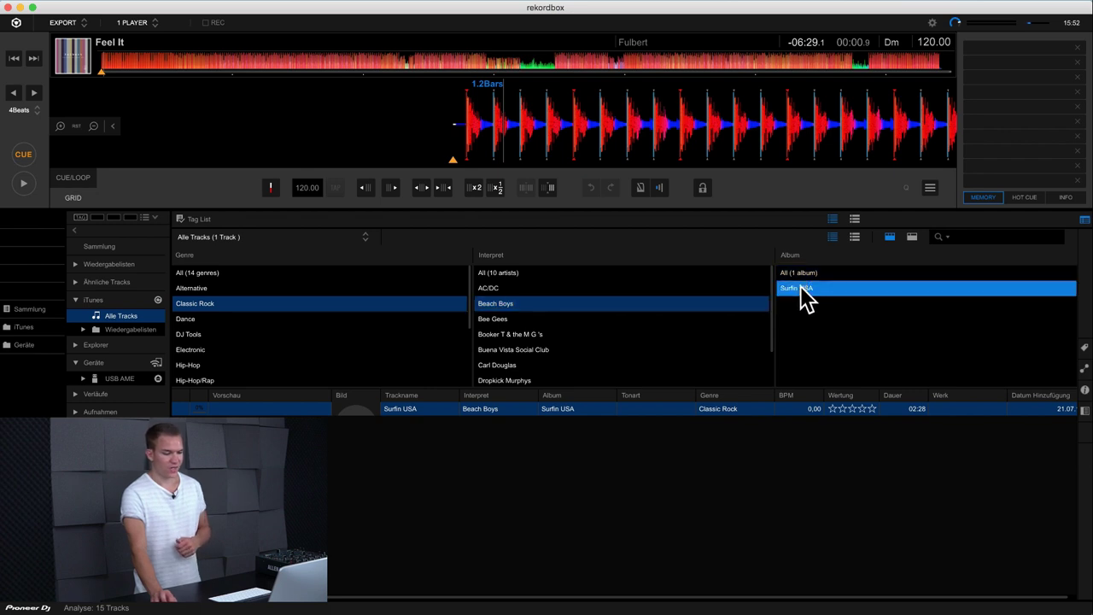
Filter the iTunes tracks by category to genre Electronic, artist FKJ and album Time for a Change - EP
scroll(357, 324, "down", 1)
left_click(352, 312)
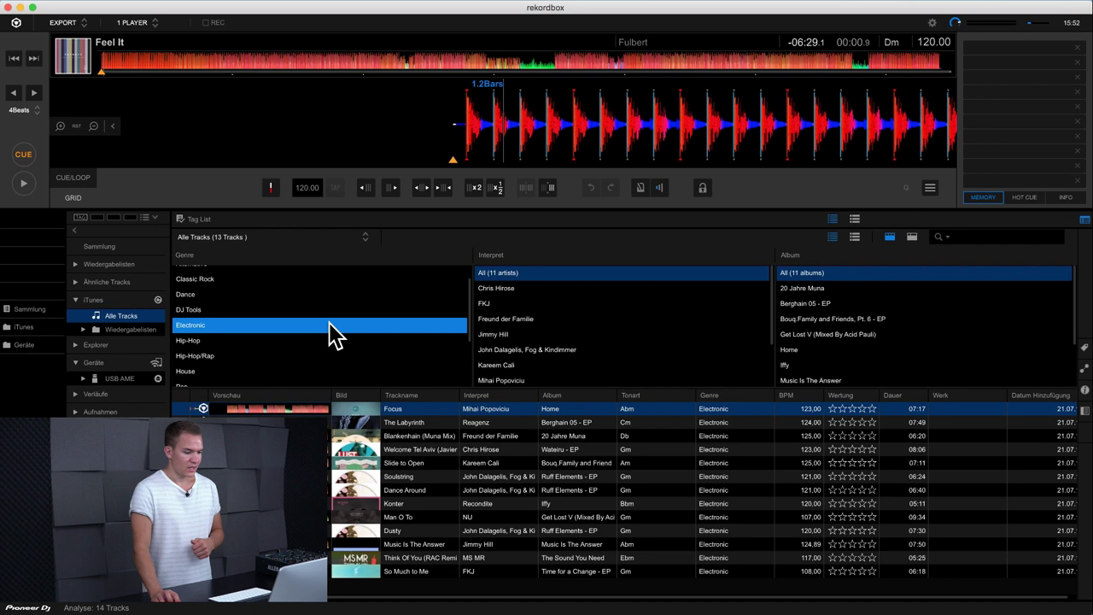
left_click(571, 306)
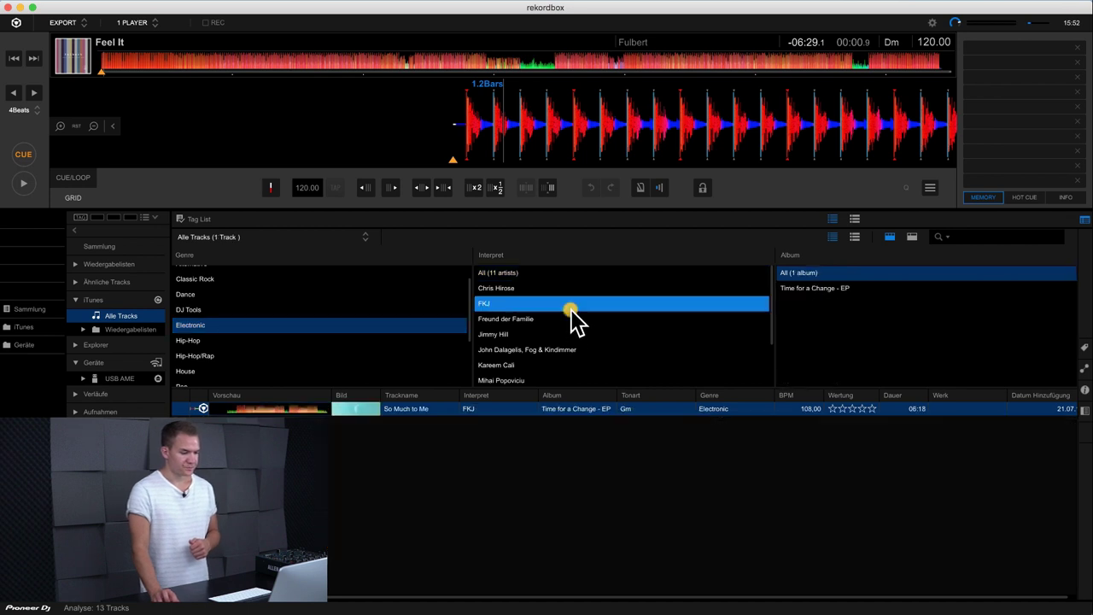
left_click(813, 289)
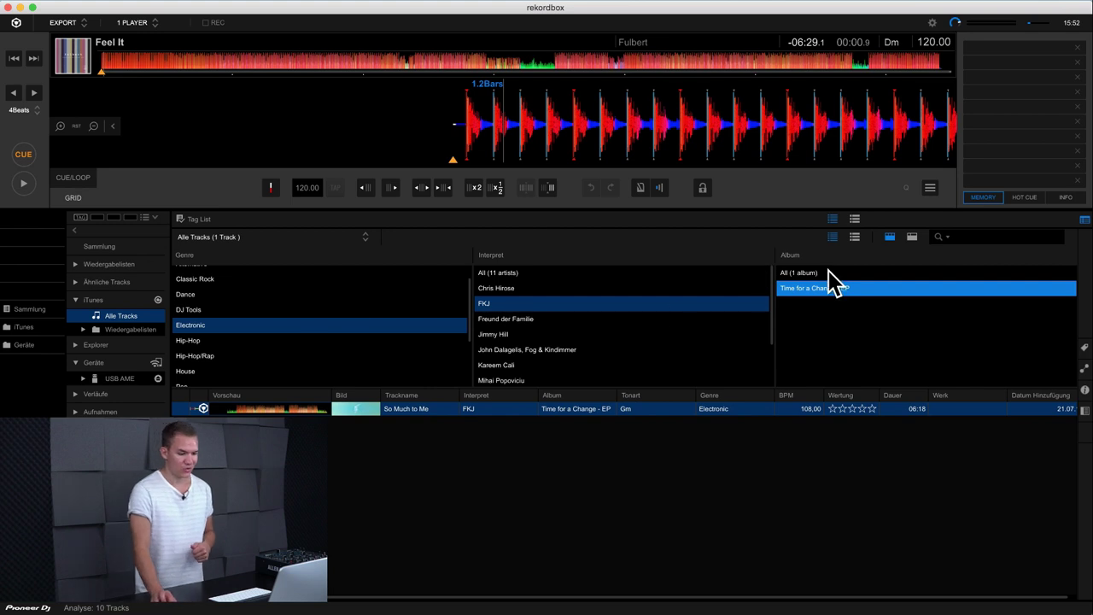
Show the track filter, set the master player tempo range to ± 2%, and filter by key Abm and by key B
left_click(912, 238)
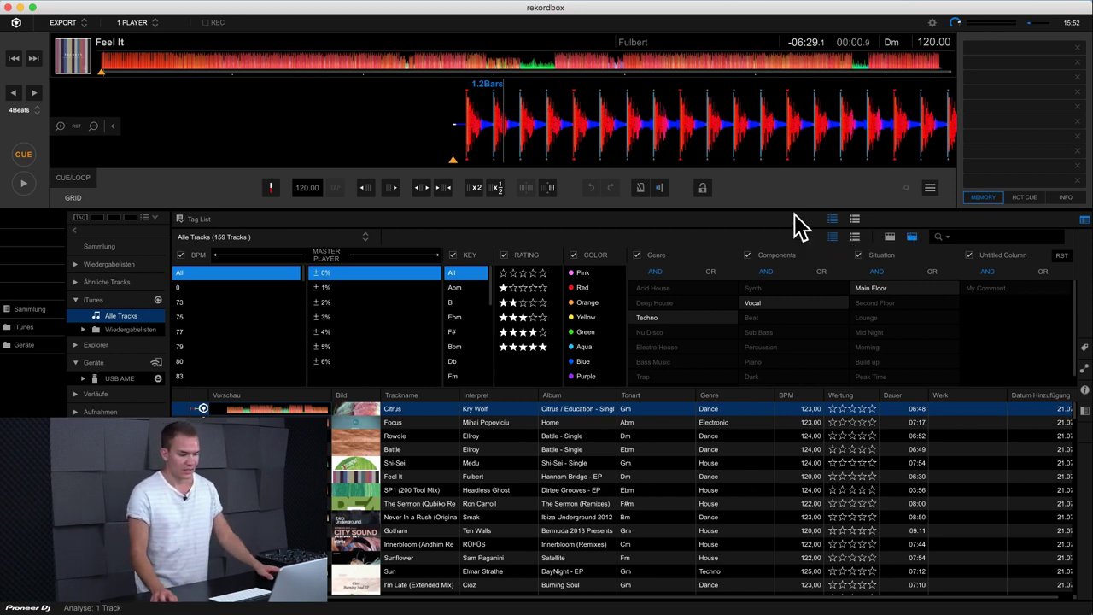
left_click(347, 302)
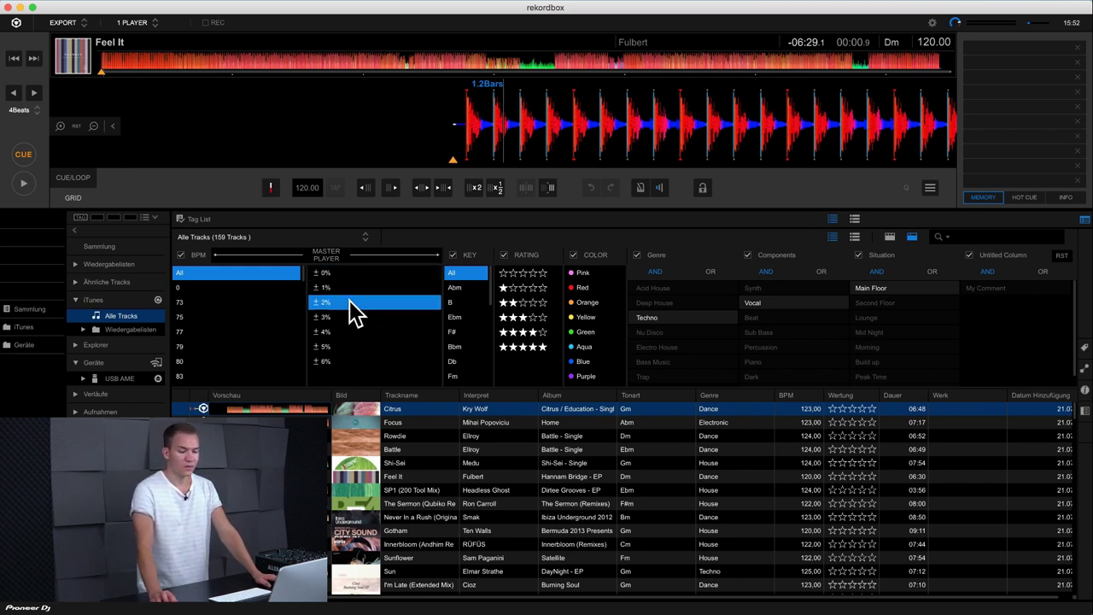
left_click(23, 183)
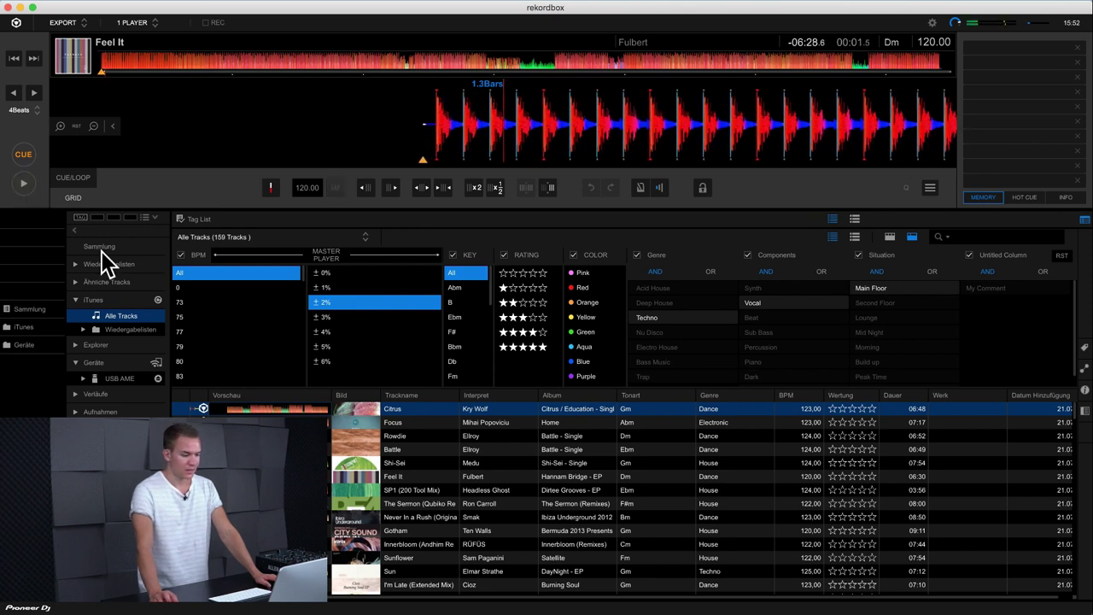
left_click(453, 287)
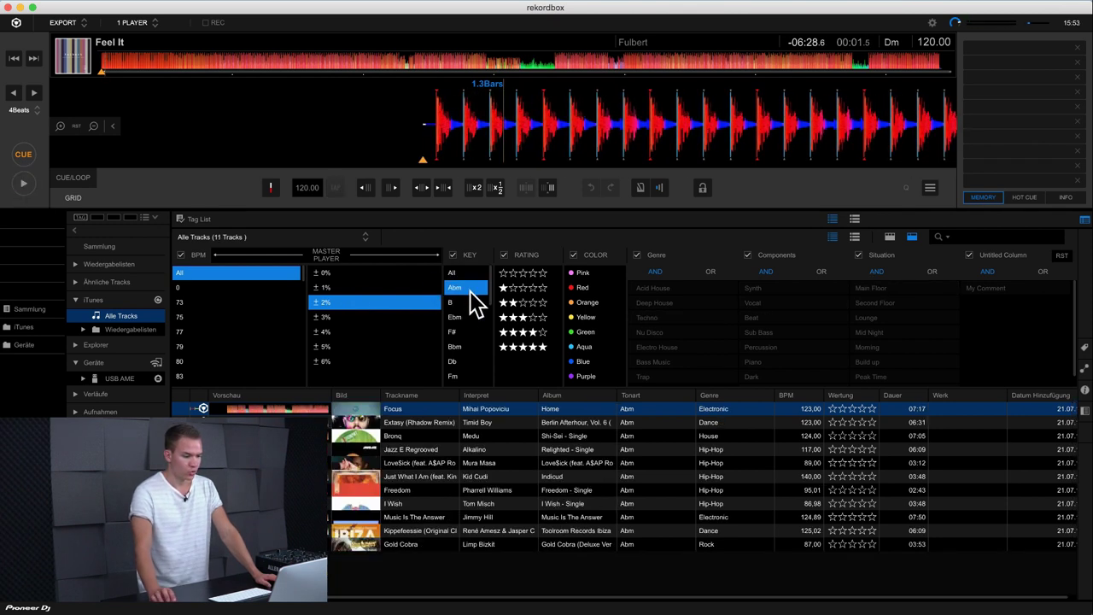
left_click(468, 304)
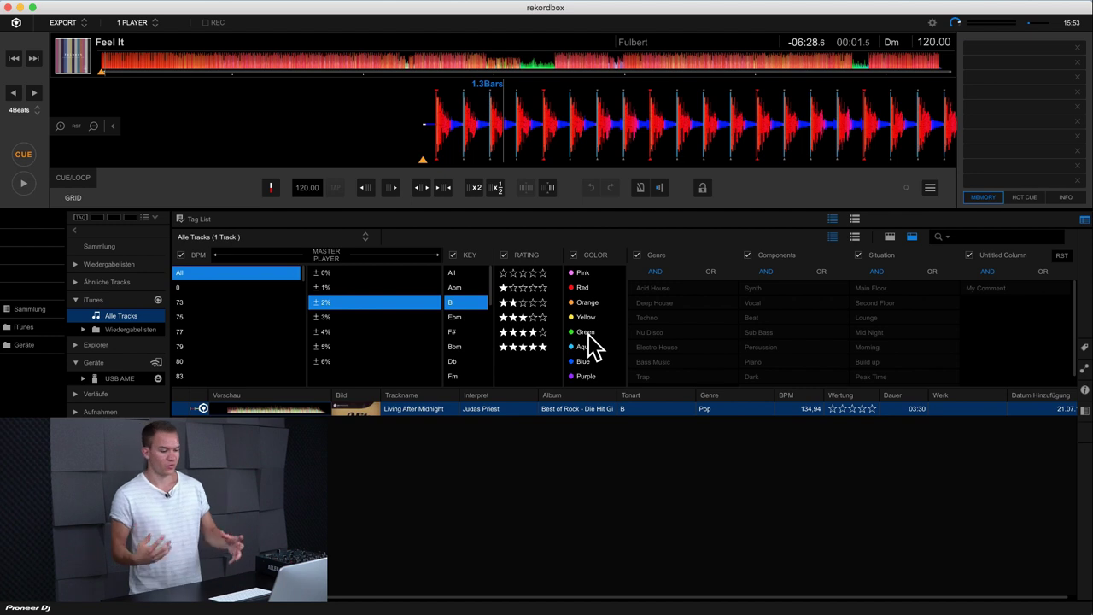
Try switching the key and rating filter criteria off and on, return to the category filter, and hide it
left_click(452, 256)
left_click(453, 255)
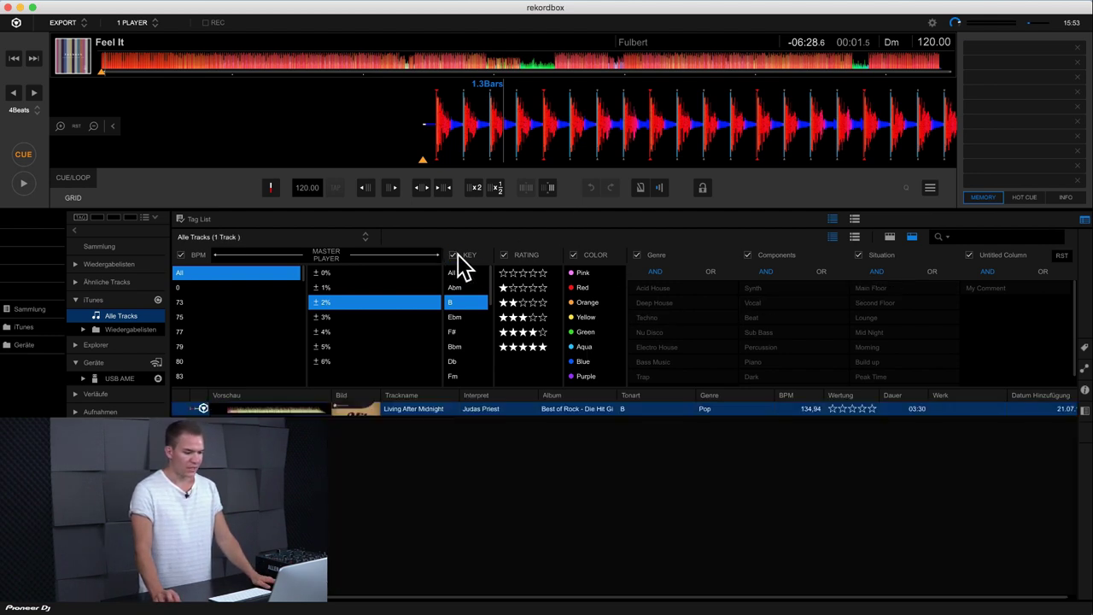
left_click(506, 256)
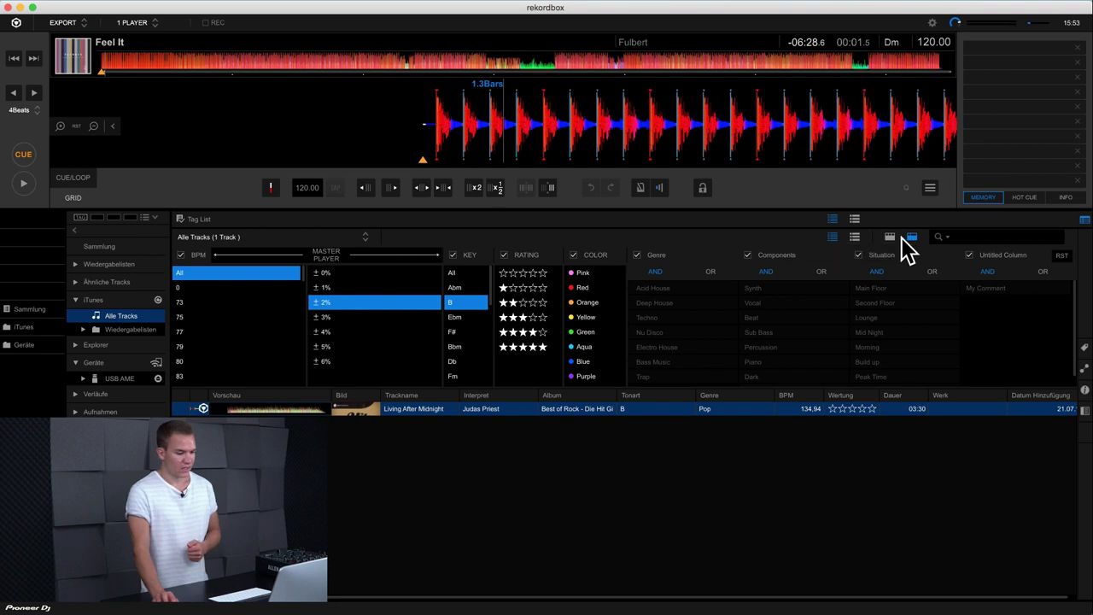
left_click(890, 237)
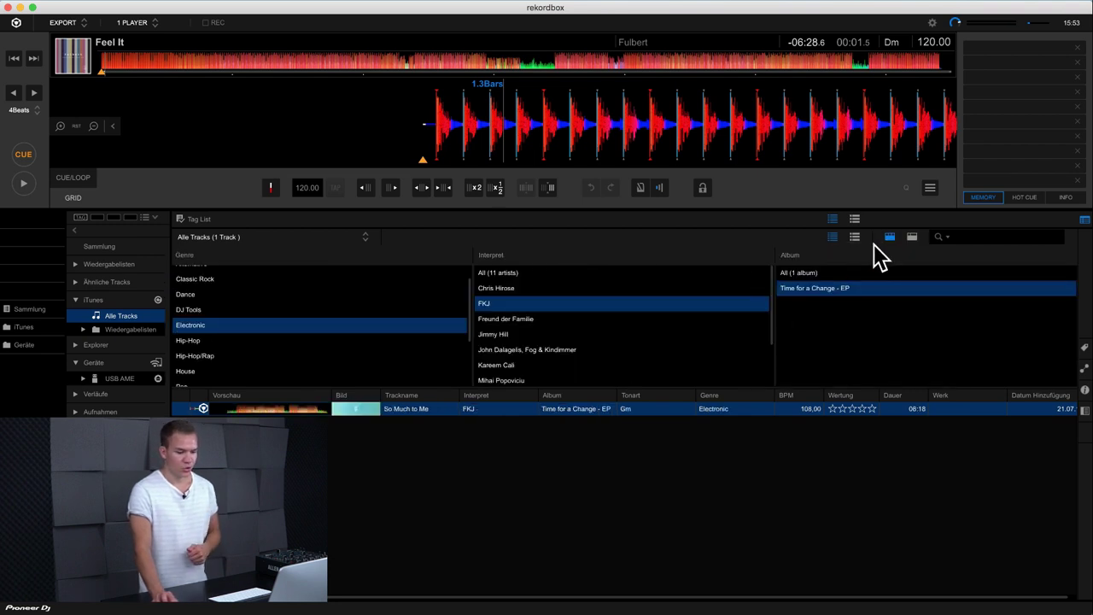
left_click(889, 238)
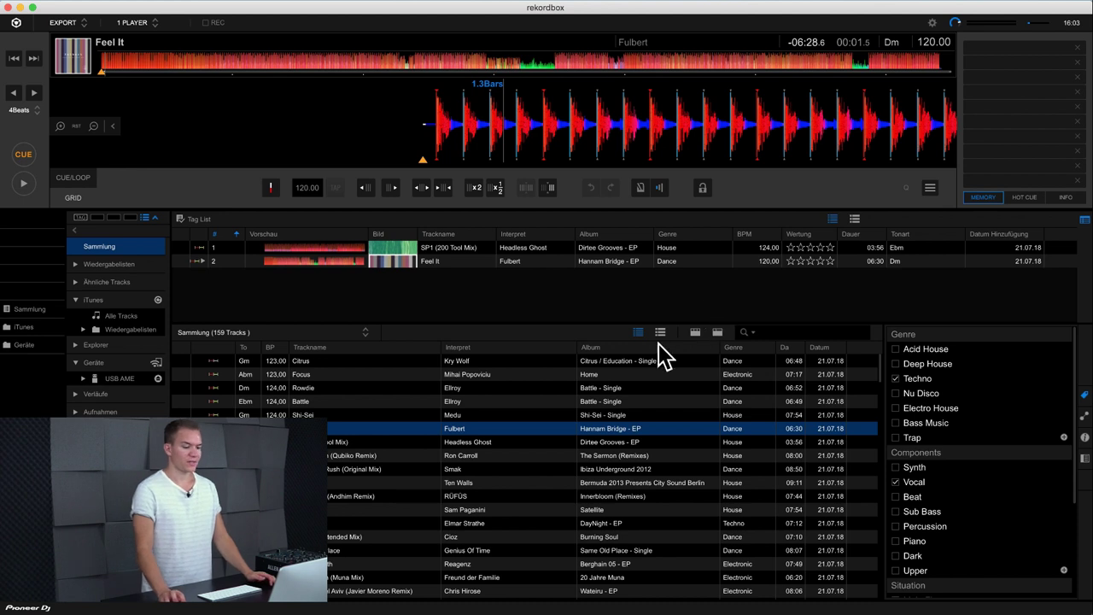
Add "The Sermon (Qubiko Remix)" and "Never In a Rush (Original Mix)" from the collection to the Tag List
left_click_drag(459, 455, 501, 299)
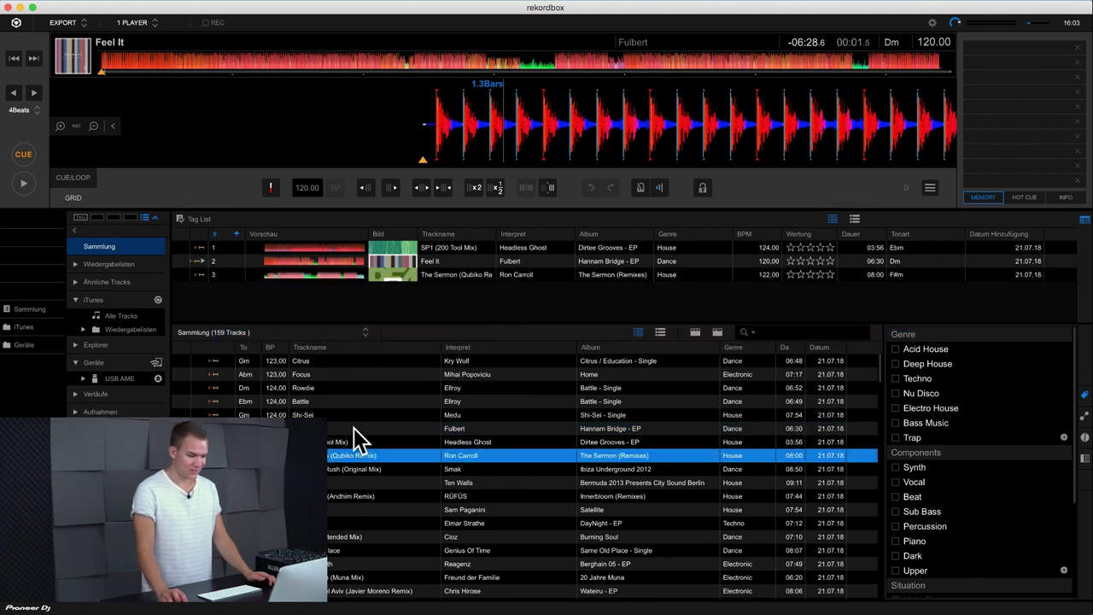
left_click_drag(335, 469, 457, 299)
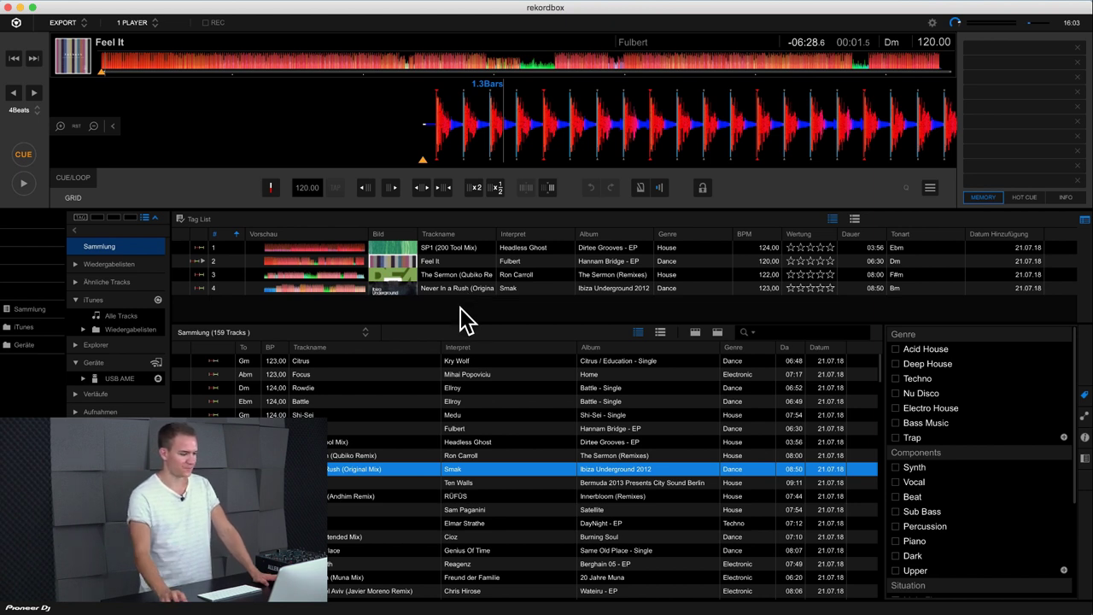
left_click(465, 321)
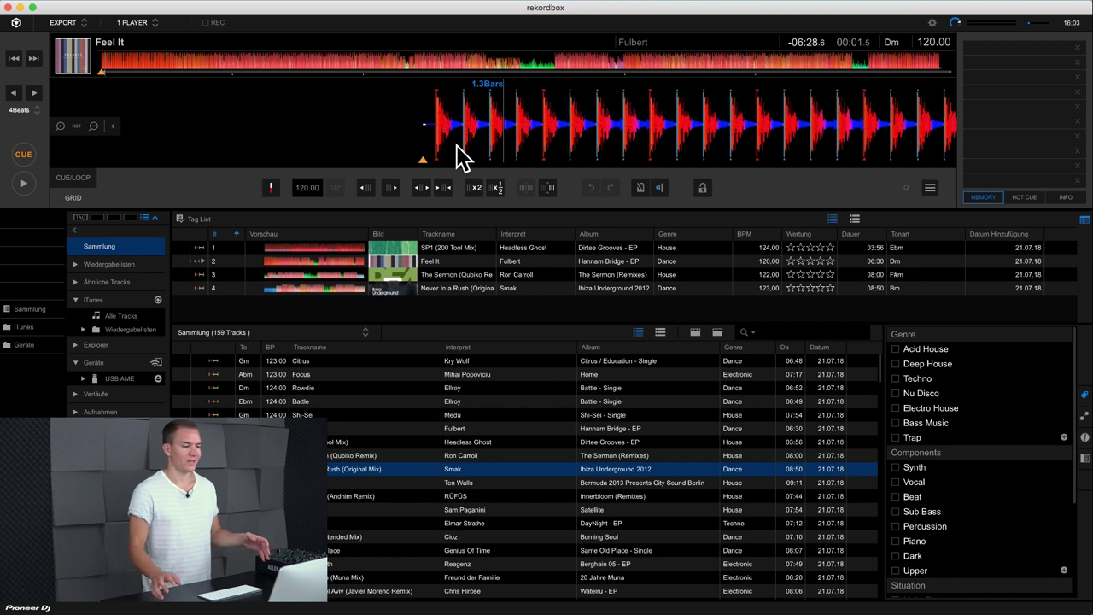
Preview the Full Browser, Simple Player and 2 Player layouts, and return to the 1 Player layout
left_click(158, 22)
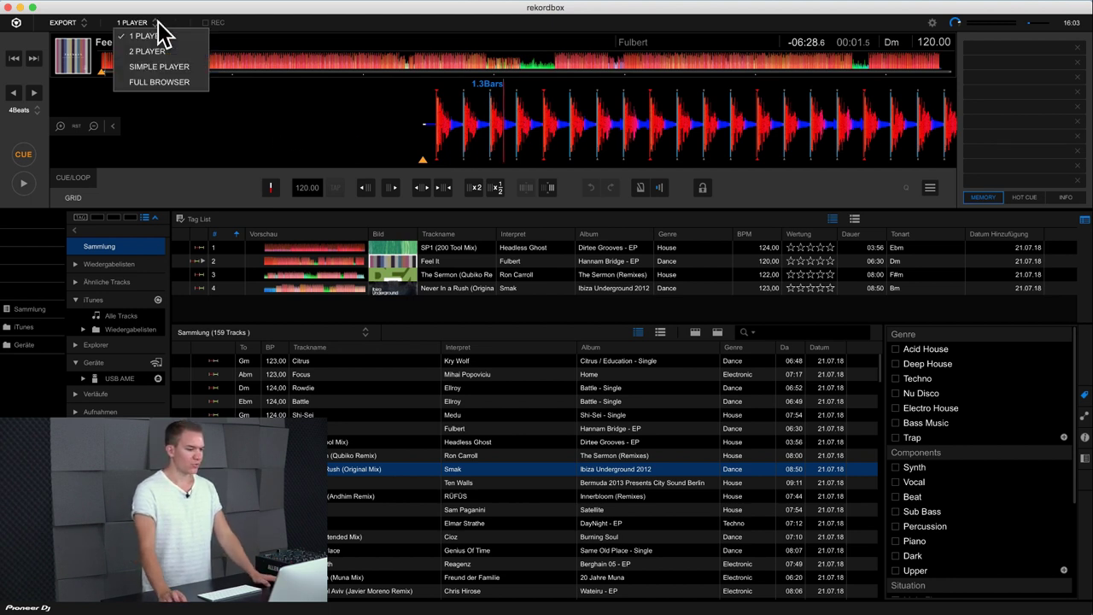
left_click(146, 83)
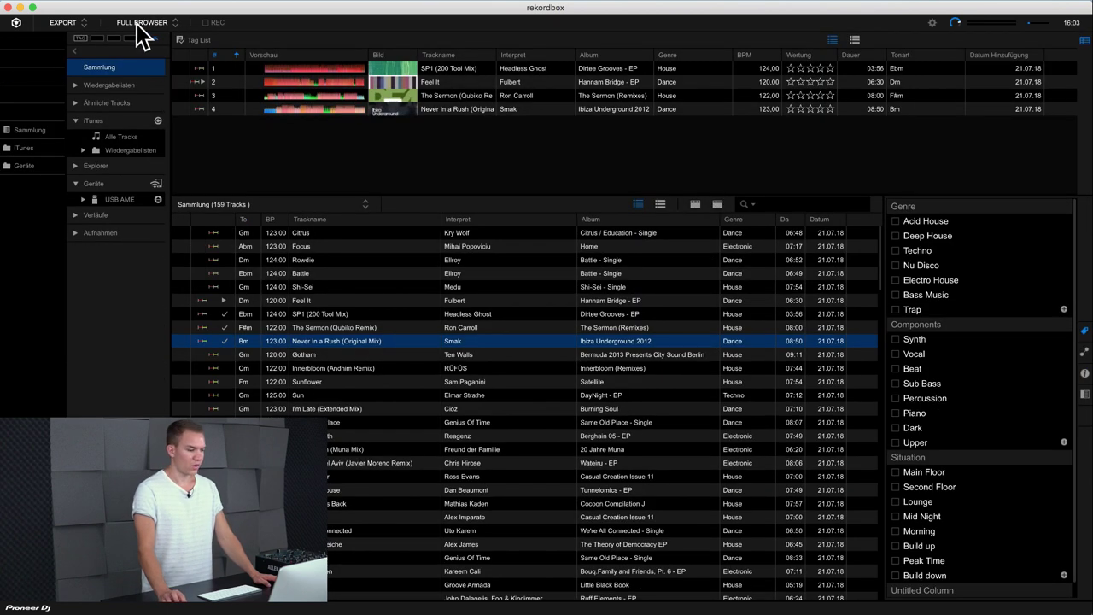
left_click(141, 24)
left_click(147, 67)
left_click(144, 23)
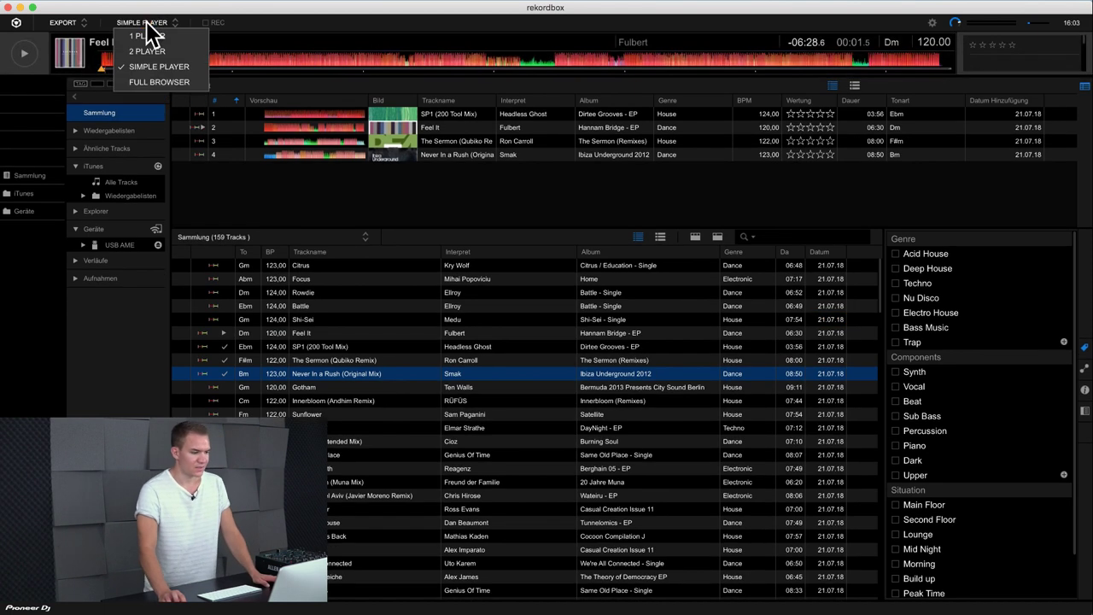
left_click(138, 53)
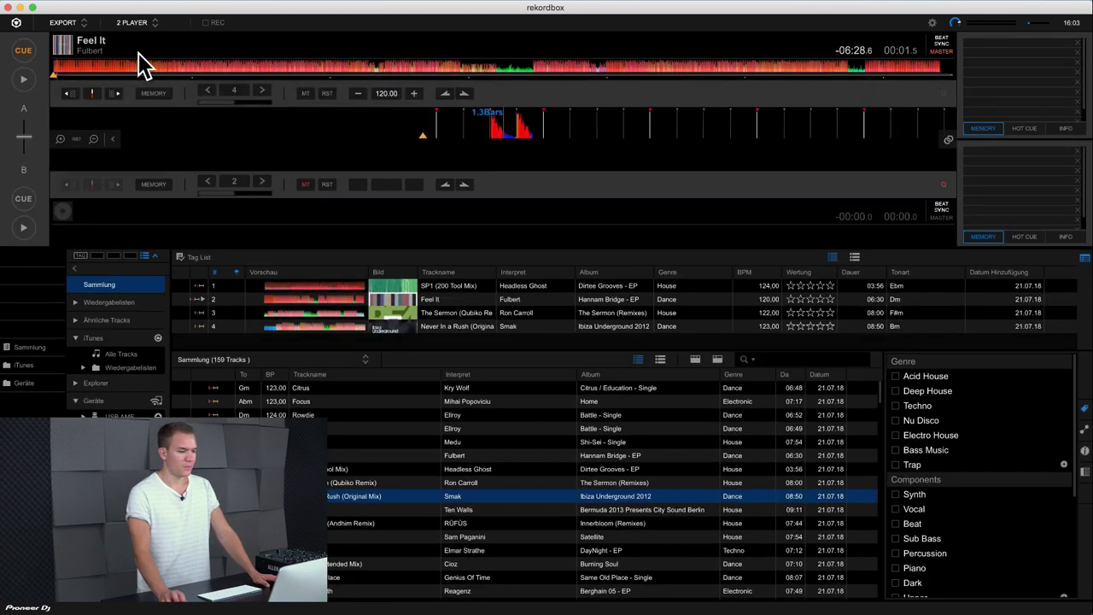
left_click(141, 24)
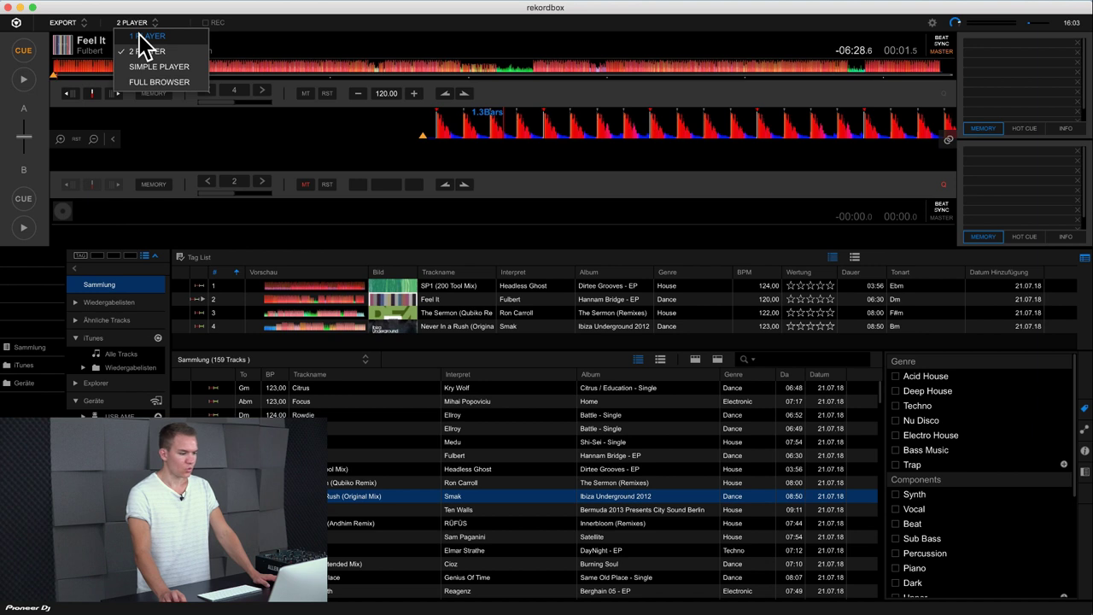
left_click(142, 36)
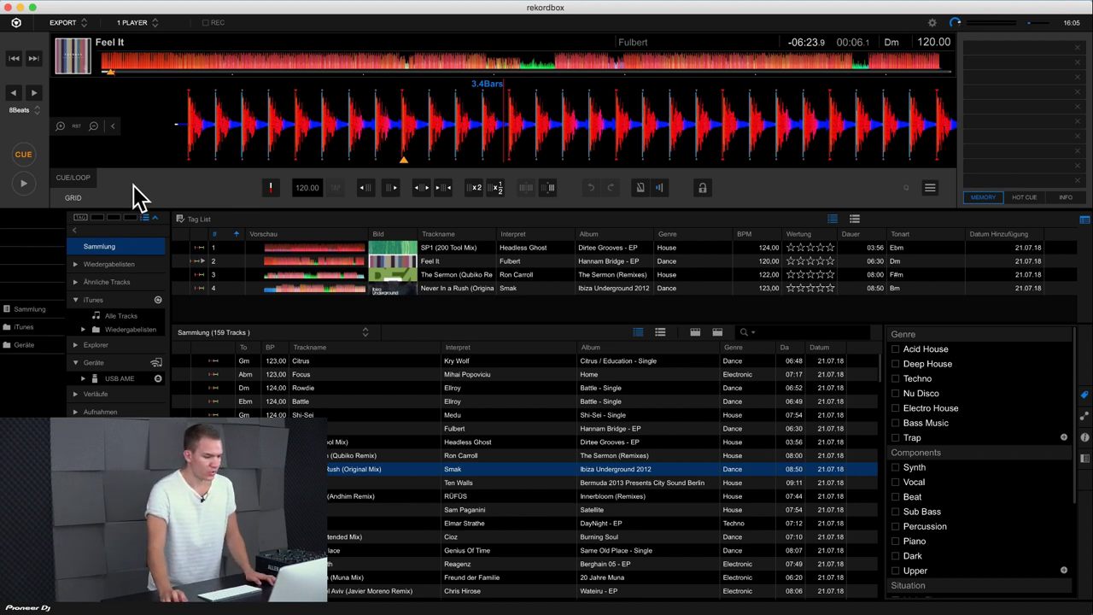
Play "Feel It" and jump to several later positions in its overview waveform
left_click(25, 185)
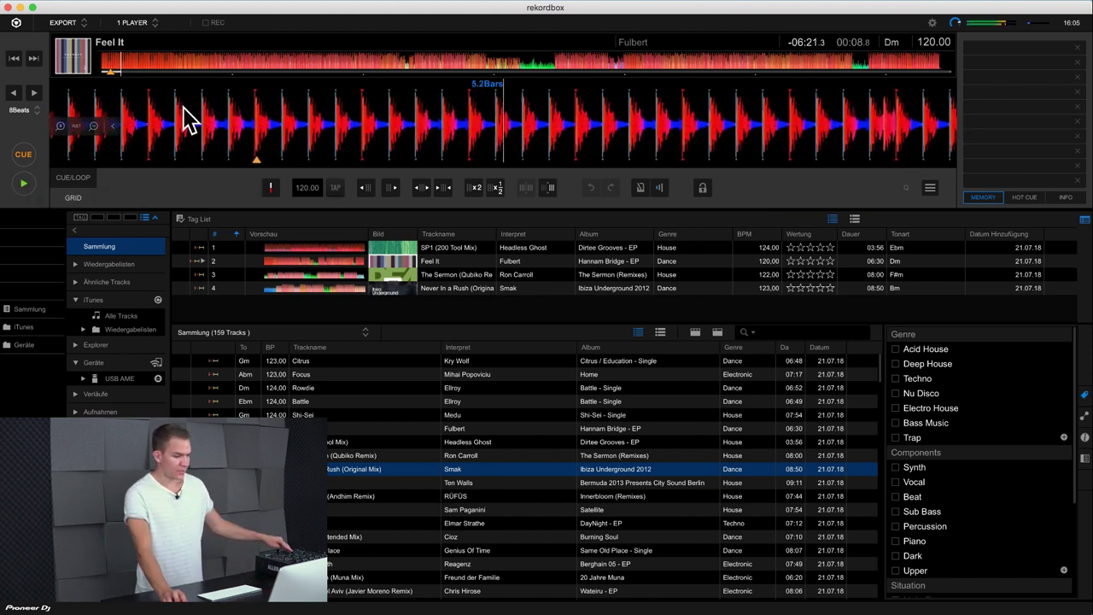
left_click(158, 65)
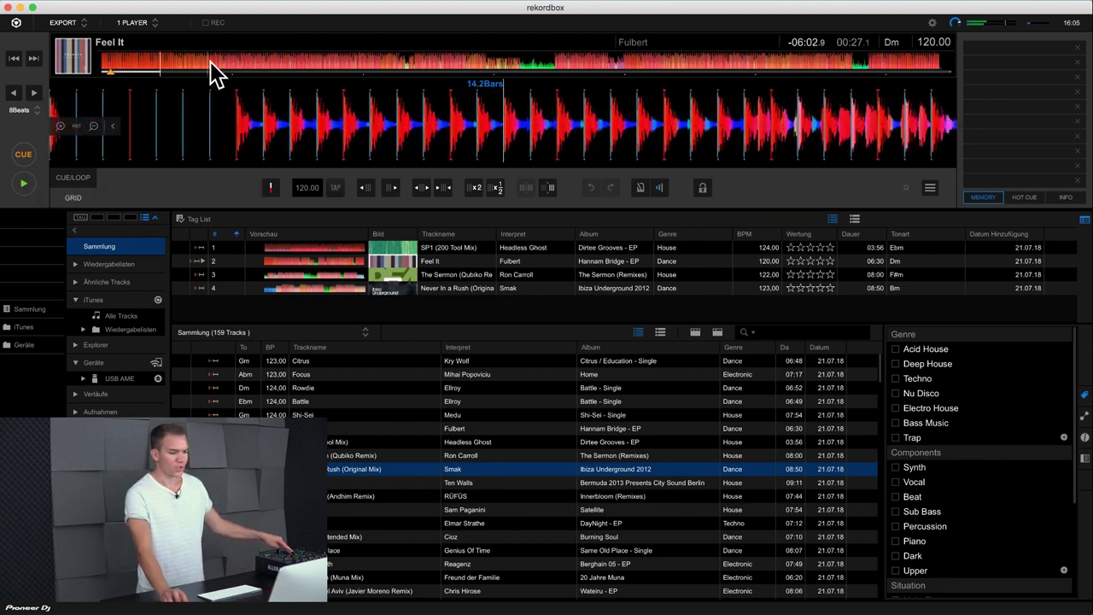
left_click(212, 64)
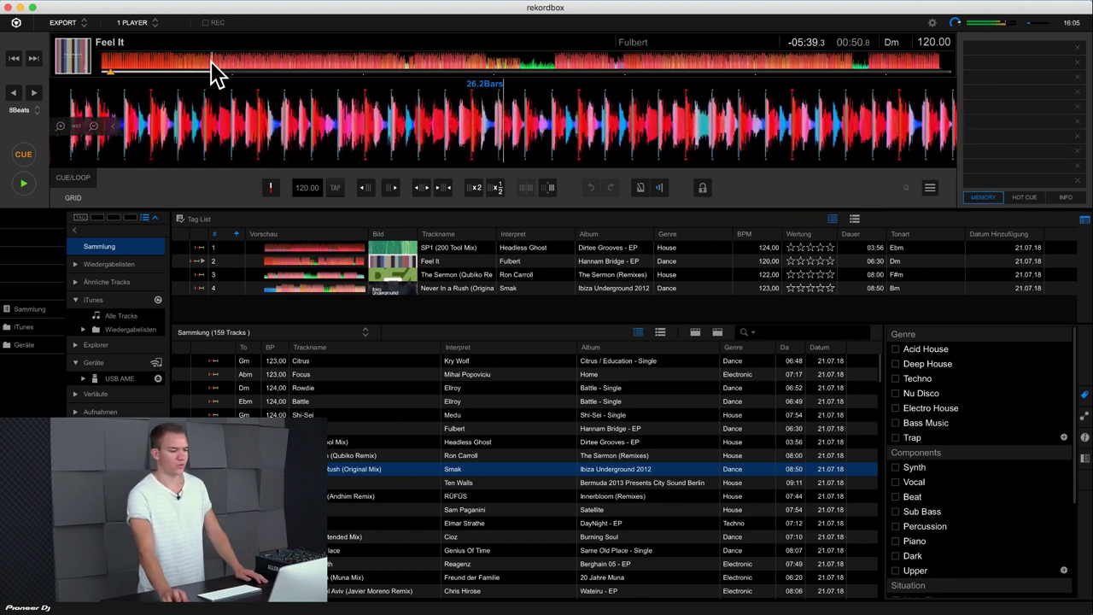
left_click(343, 62)
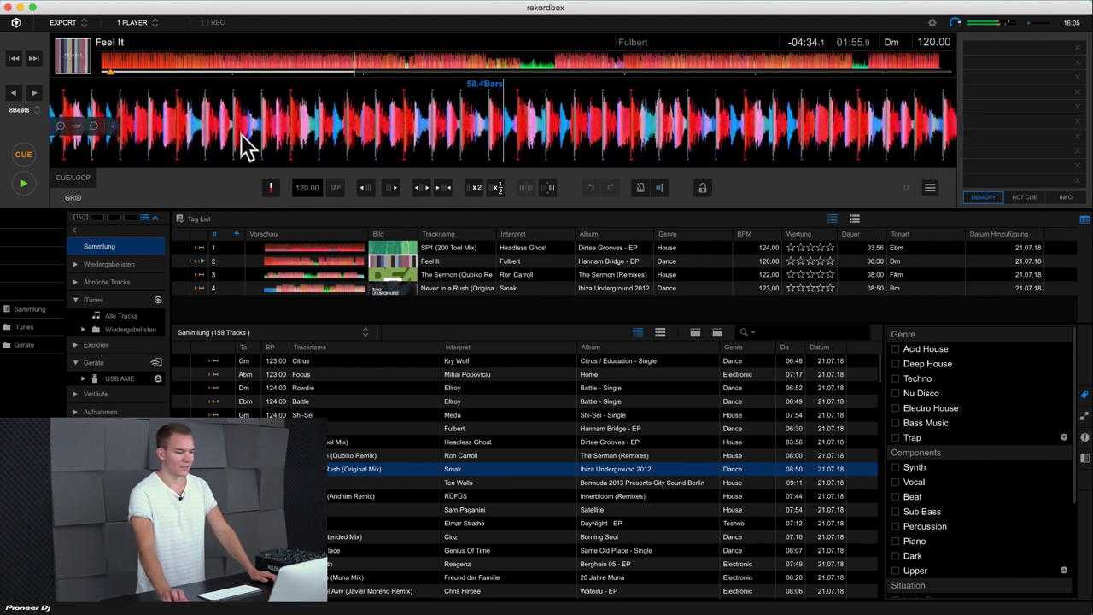
Skip forward to "The Sermon (Qubiko Remix)", keep the beat jump size at 8Beats, and jump ahead in the track
left_click(32, 57)
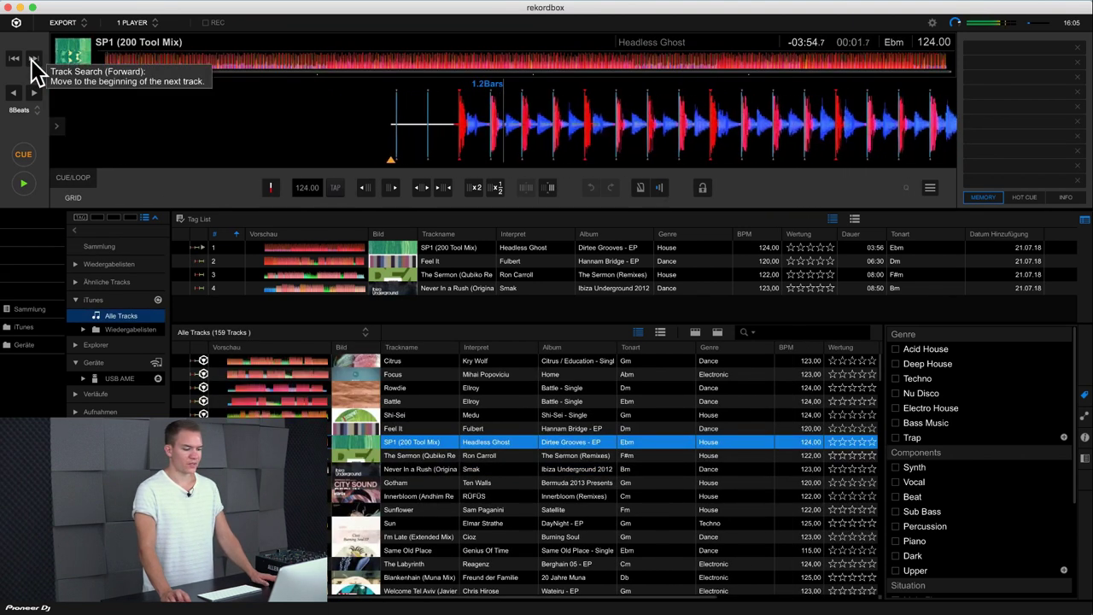
left_click(32, 58)
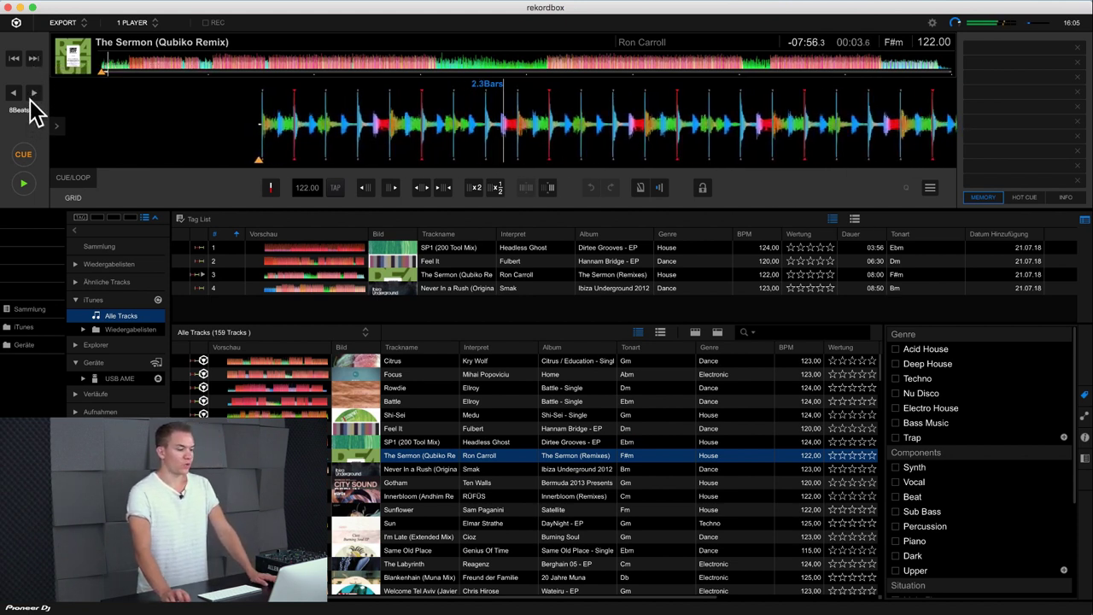
left_click(26, 109)
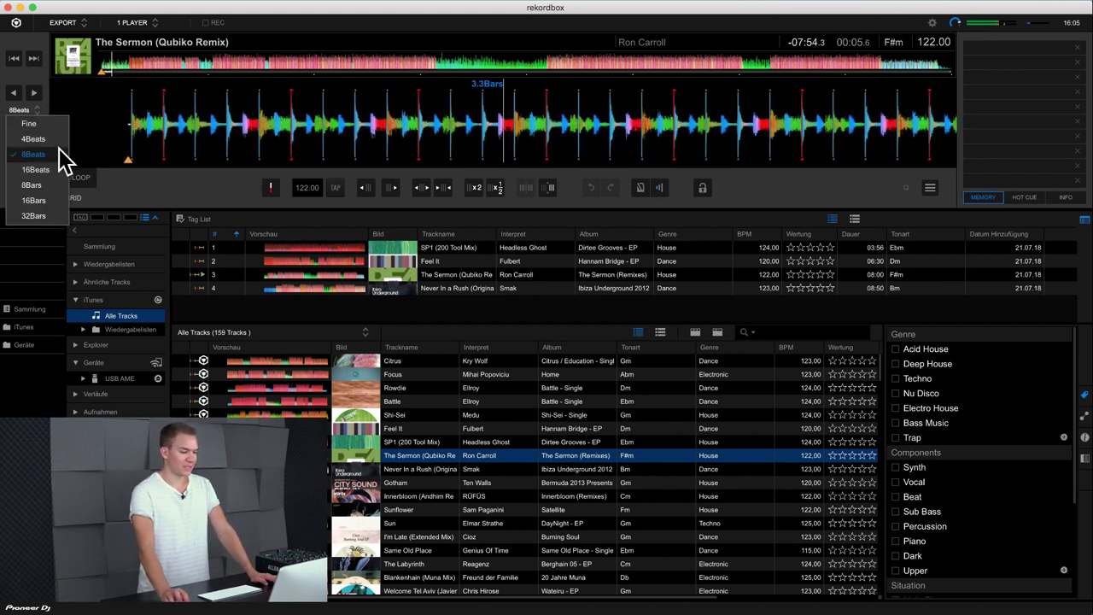
left_click(54, 155)
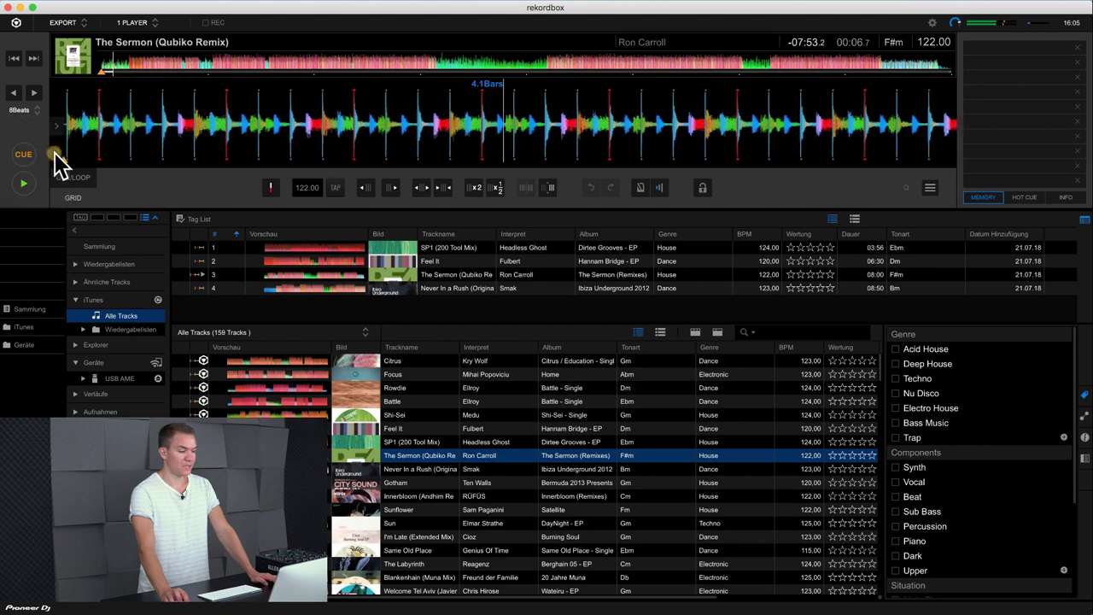
left_click(38, 106)
left_click(33, 92)
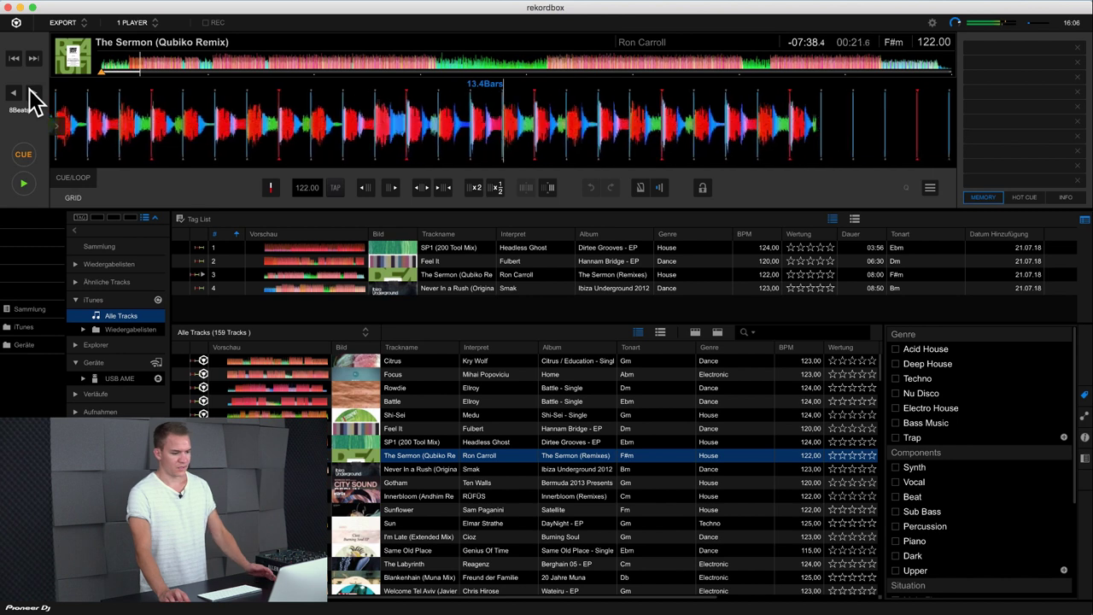
left_click(33, 93)
Set the beat jump size to 8Bars and jump forward twice in "The Sermon (Qubiko Remix)"
left_click(35, 110)
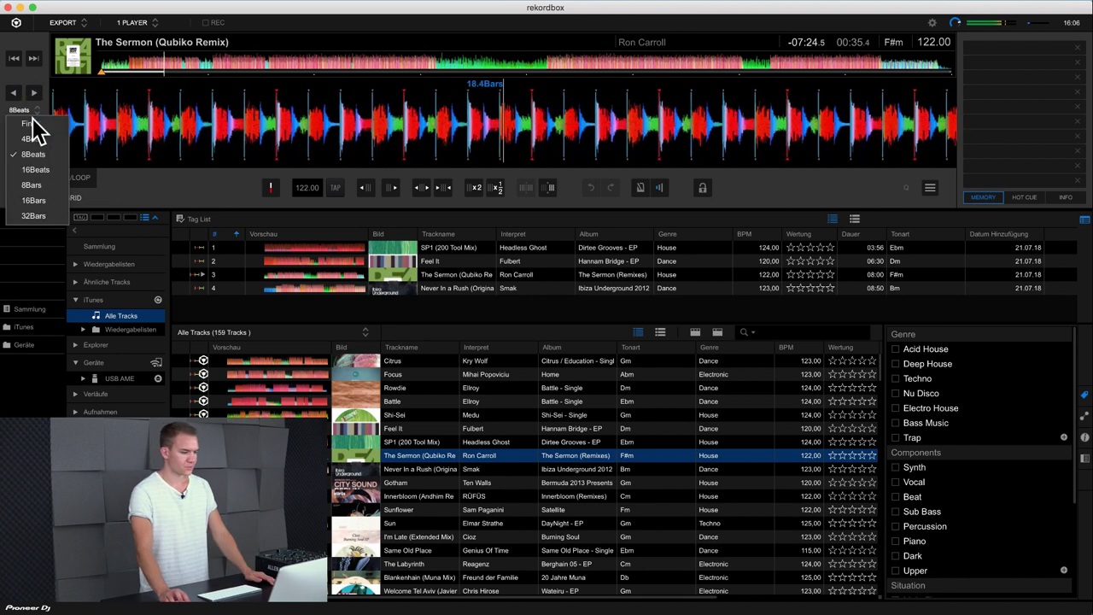
left_click(39, 184)
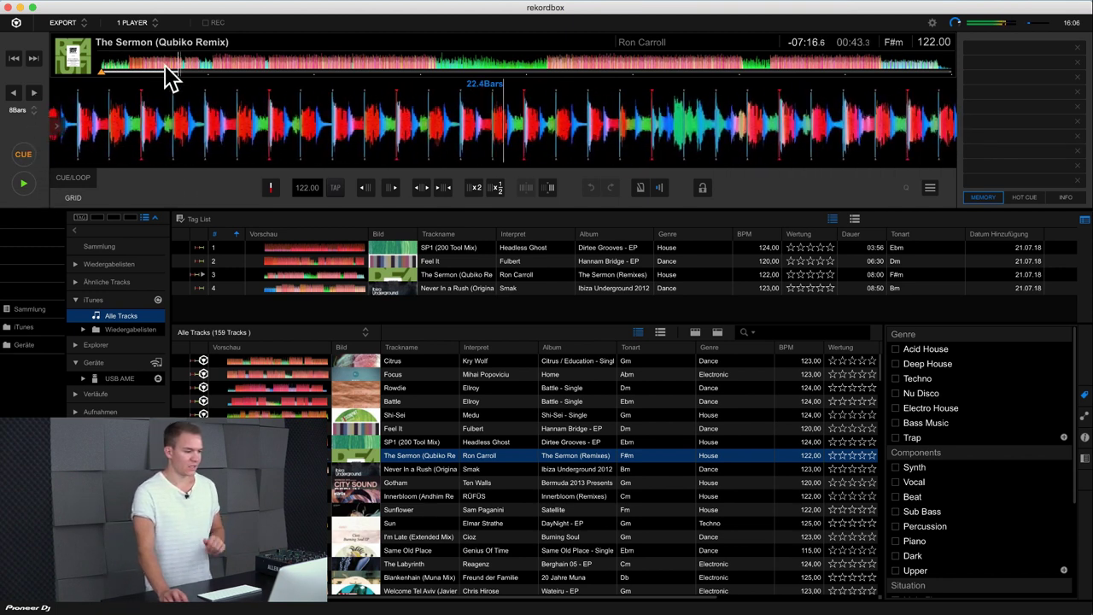
left_click(34, 93)
left_click(35, 92)
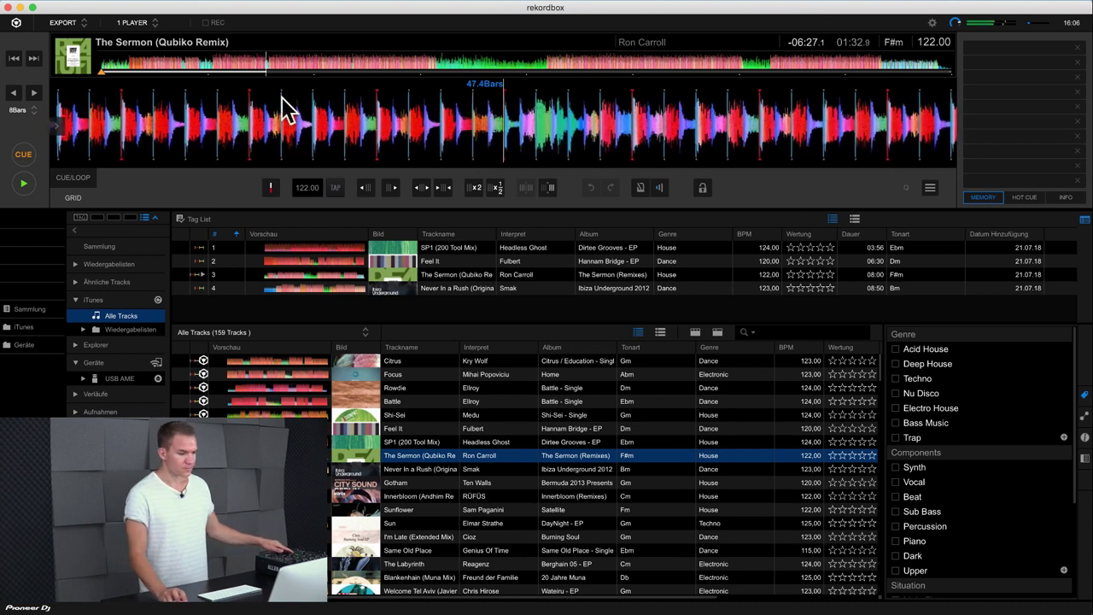
Pause "The Sermon (Qubiko Remix)" and inspect the individual beats in the enlarged waveform around bar 48
left_click(23, 182)
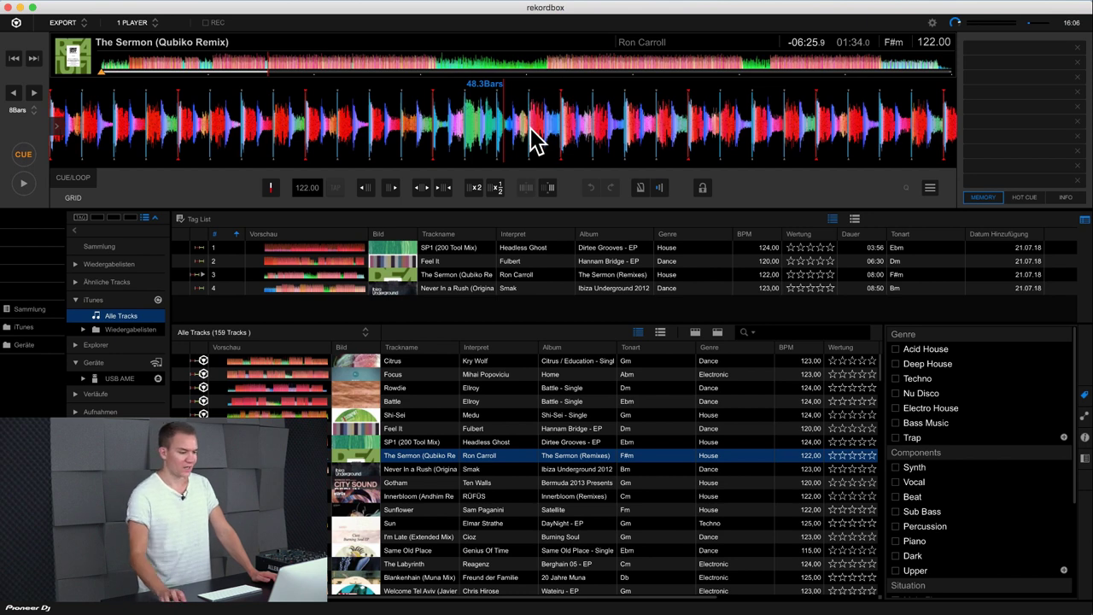
left_click(62, 125)
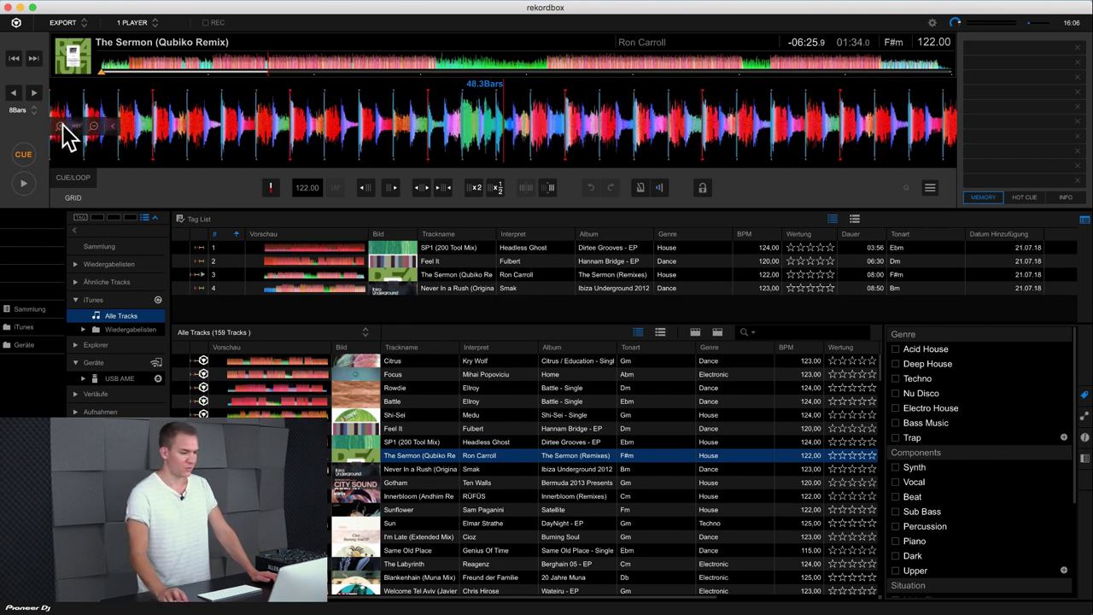
left_click(61, 124)
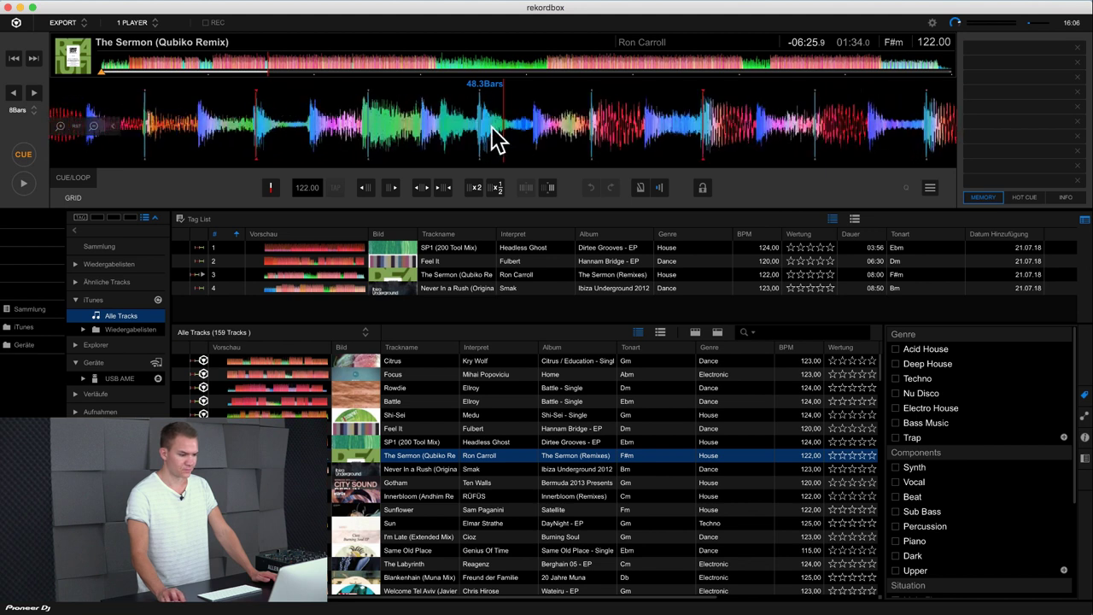
left_click_drag(490, 128, 430, 151)
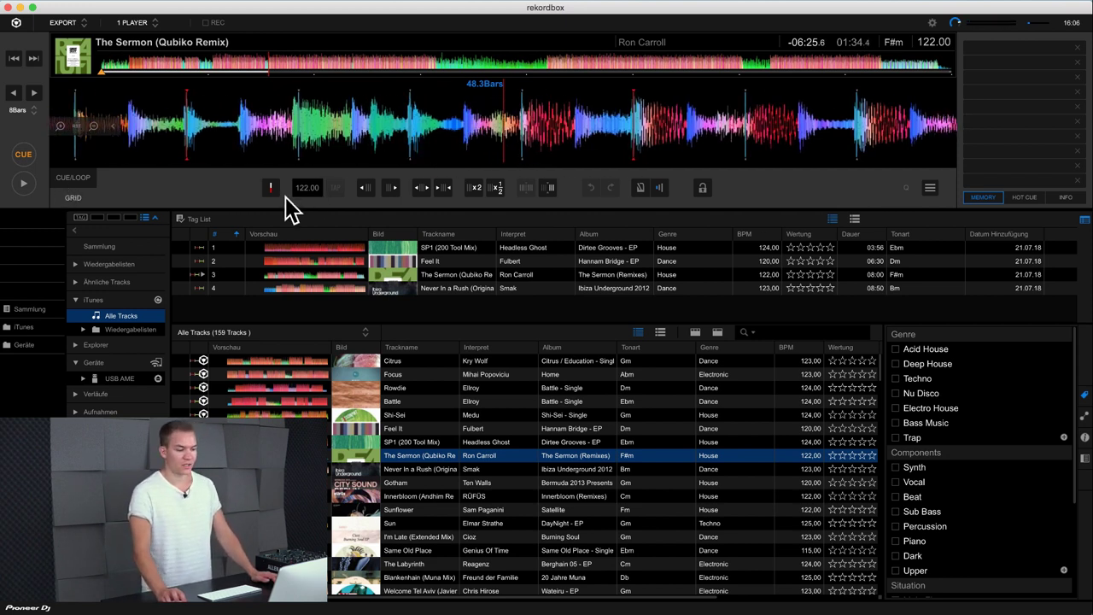
Return to the start of the track, align the playhead with the first beat, and set it as the first beat of the bar
left_click(101, 68)
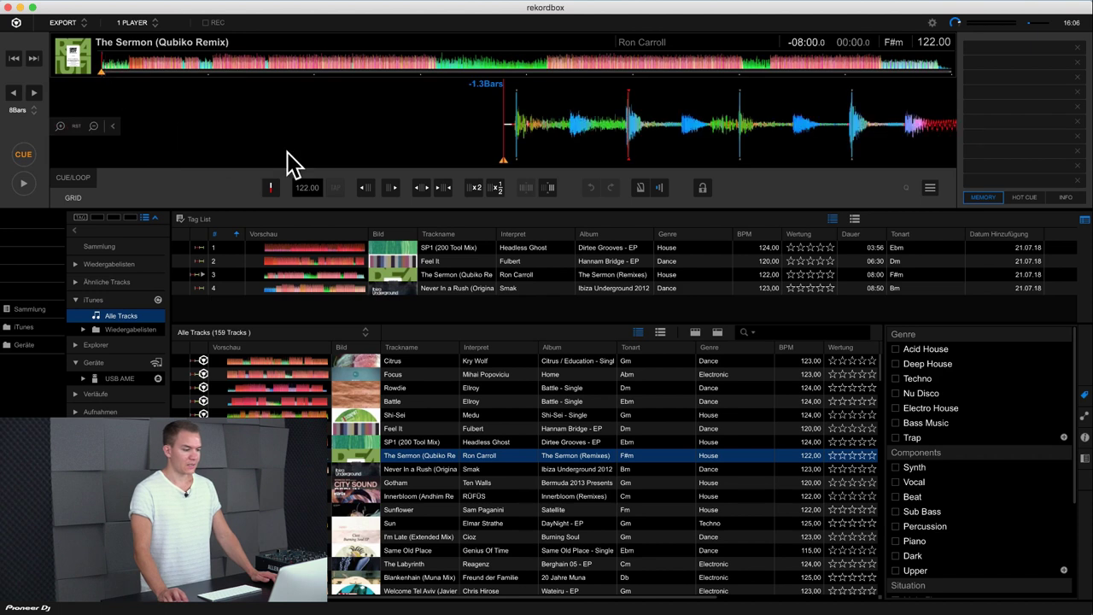
left_click_drag(415, 146, 413, 152)
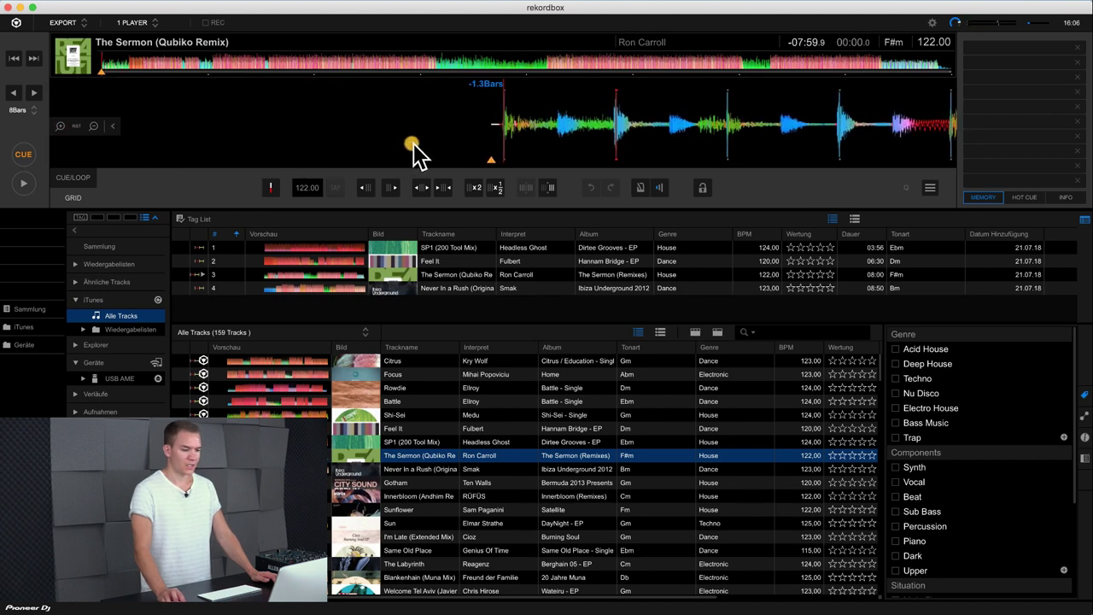
left_click(273, 189)
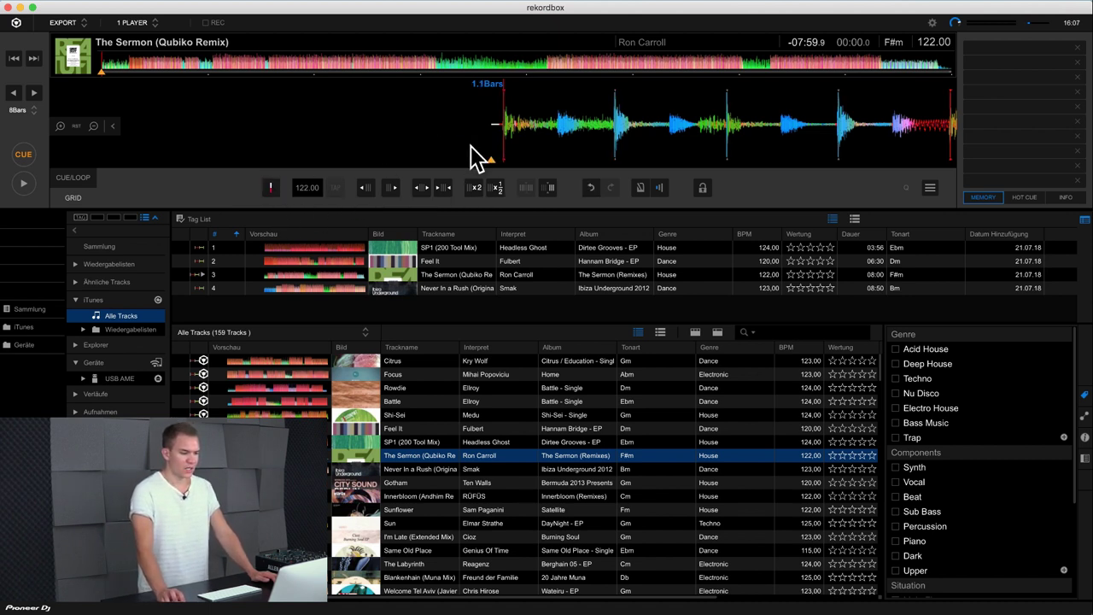
Scrub through the opening bars to check the beat grid, and play the track on to bar 11
left_click_drag(688, 145, 273, 134)
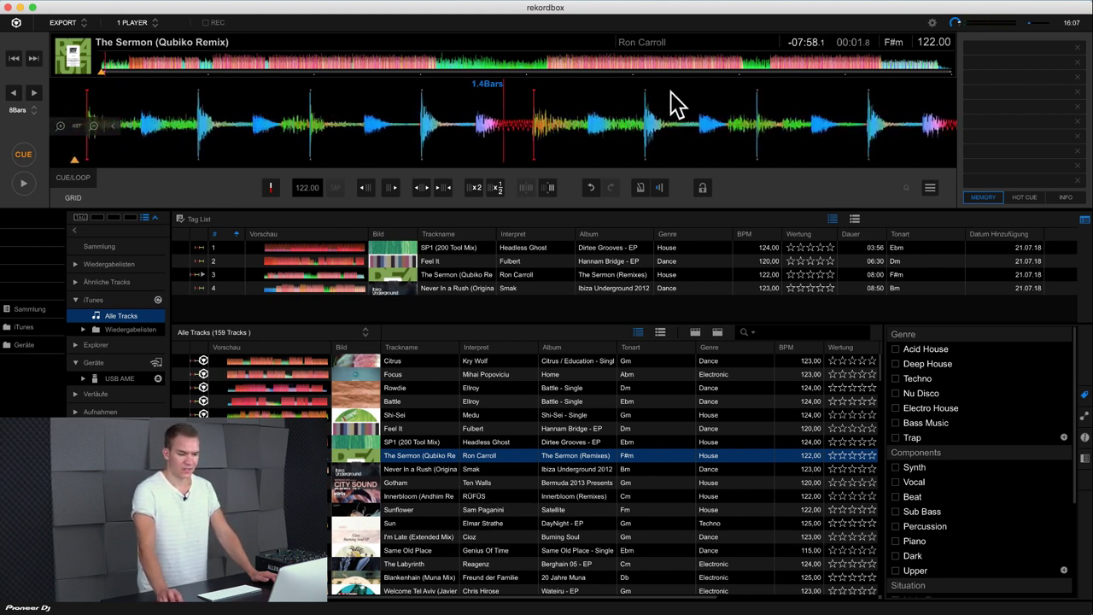
left_click_drag(402, 141, 443, 141)
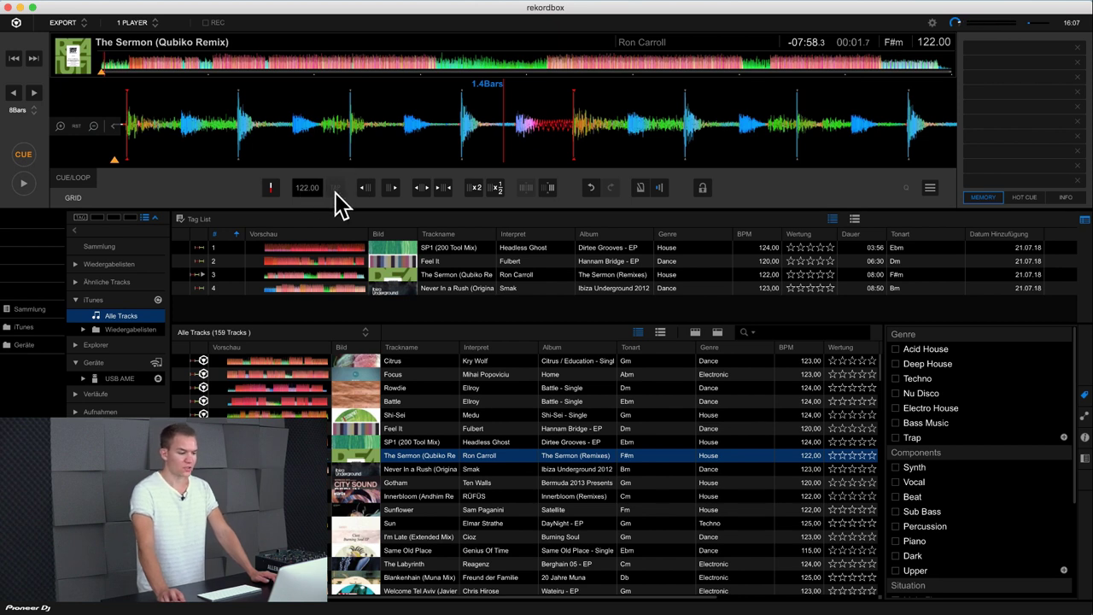
left_click(24, 184)
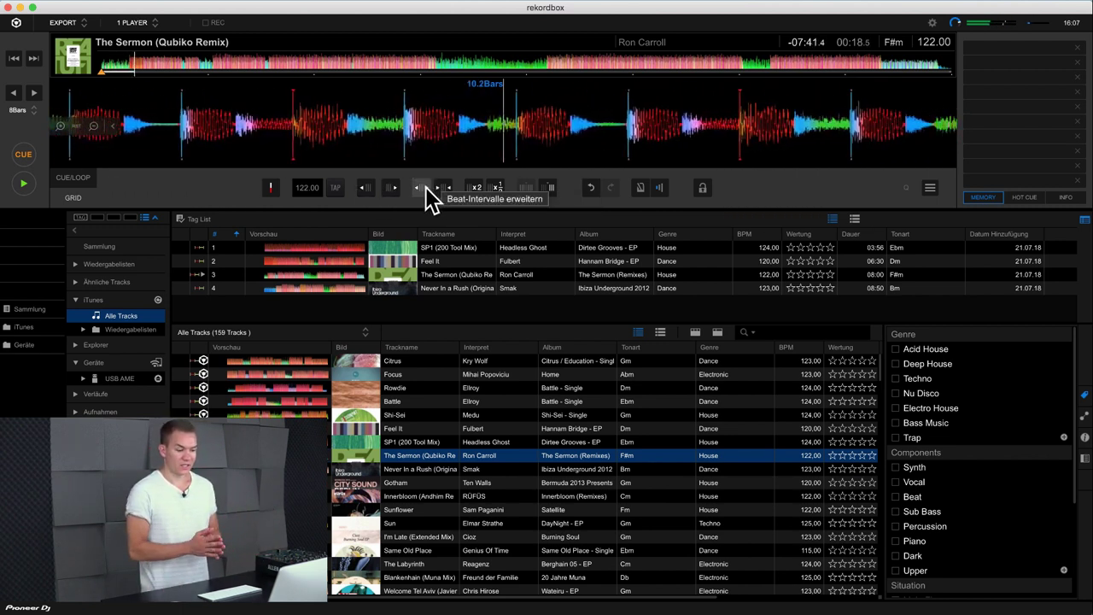
left_click(26, 182)
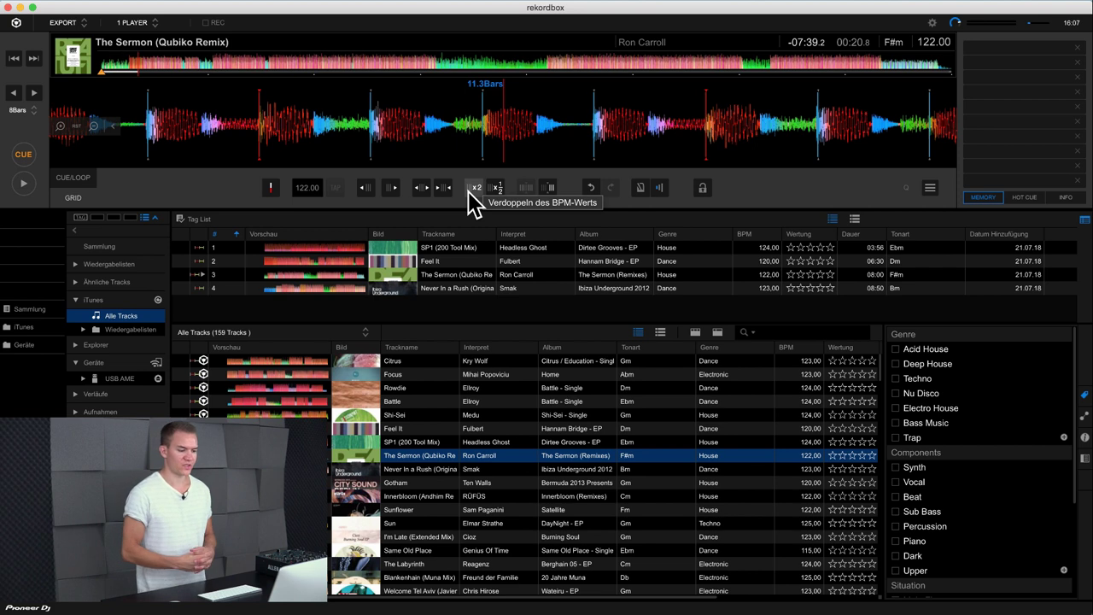
Try a beat grid adjustment that applies only from the current position in bar 11 onward, and undo the grid changes
left_click(551, 189)
left_click_drag(566, 167, 581, 163)
left_click(547, 189)
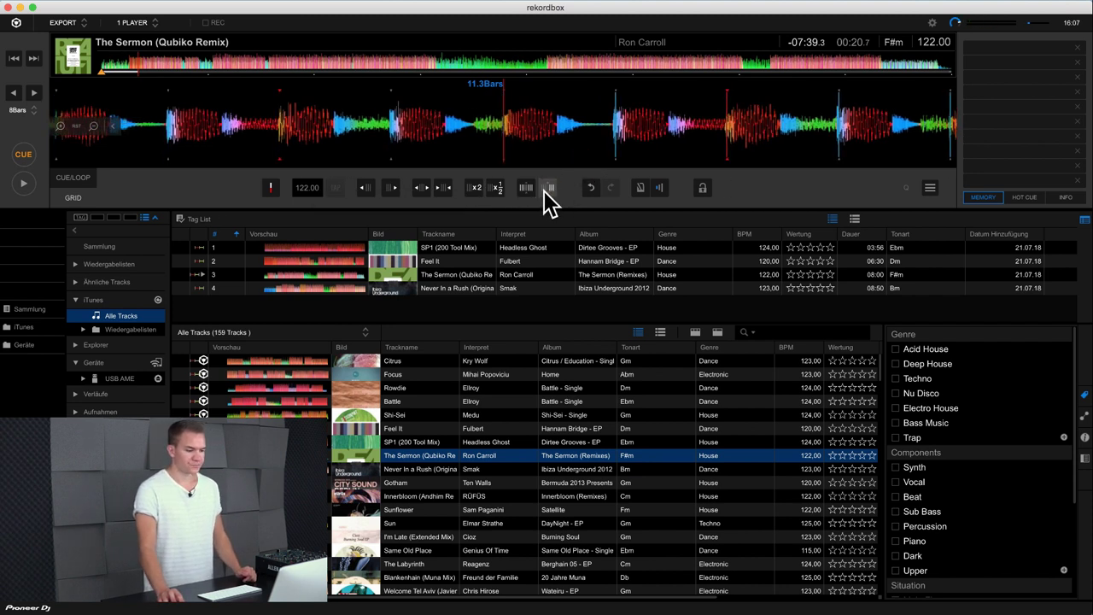
left_click_drag(575, 149, 547, 149)
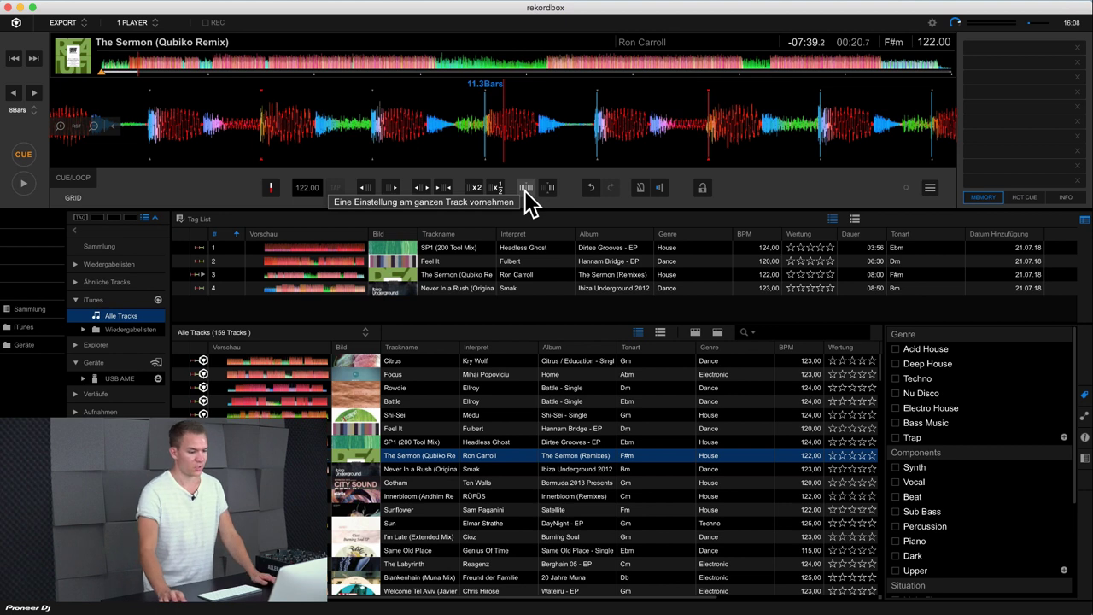
left_click(589, 189)
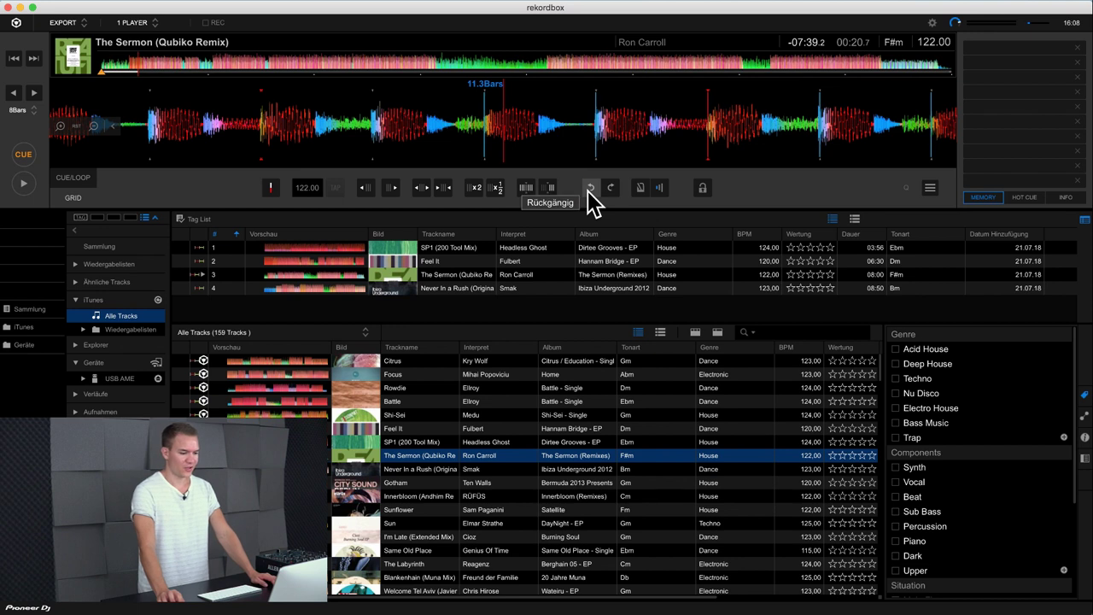
left_click(590, 190)
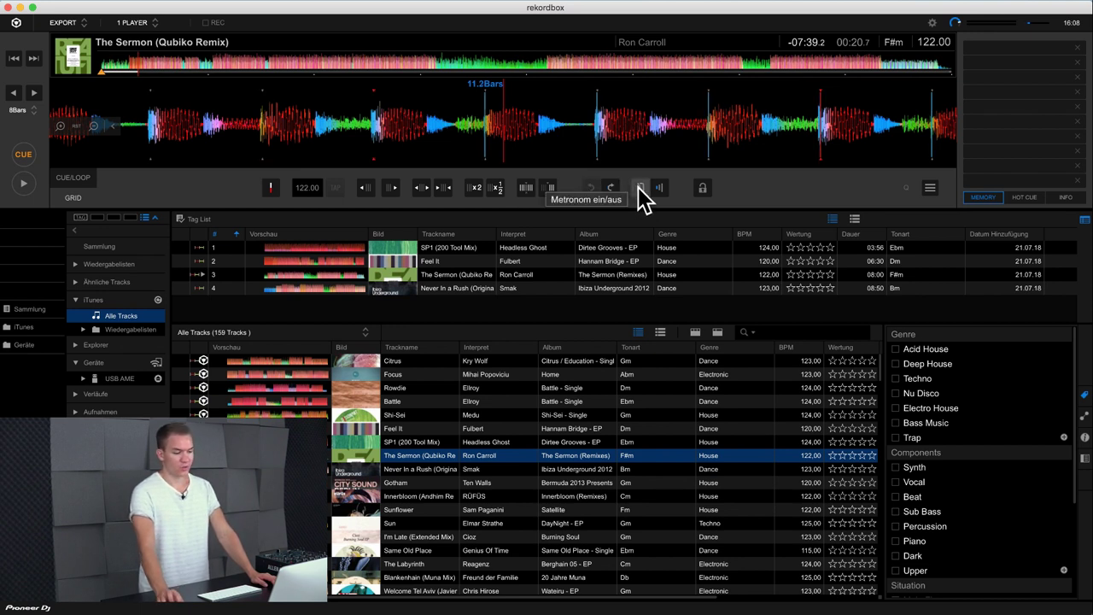
Turn on the metronome, listen to it against the playing track, and pause playback
left_click(30, 181)
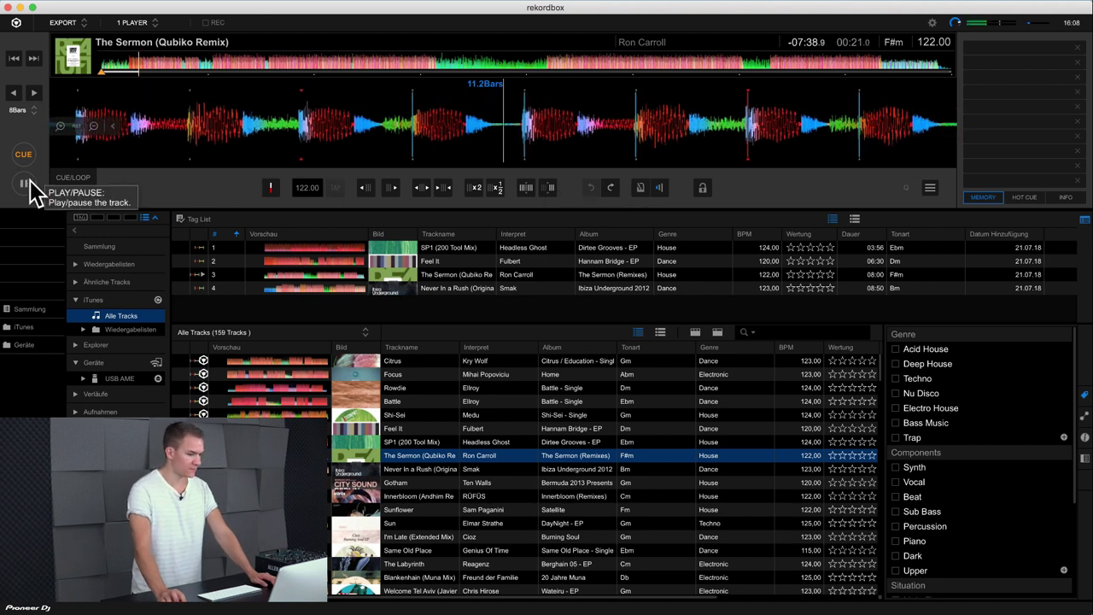
key("space")
left_click(637, 189)
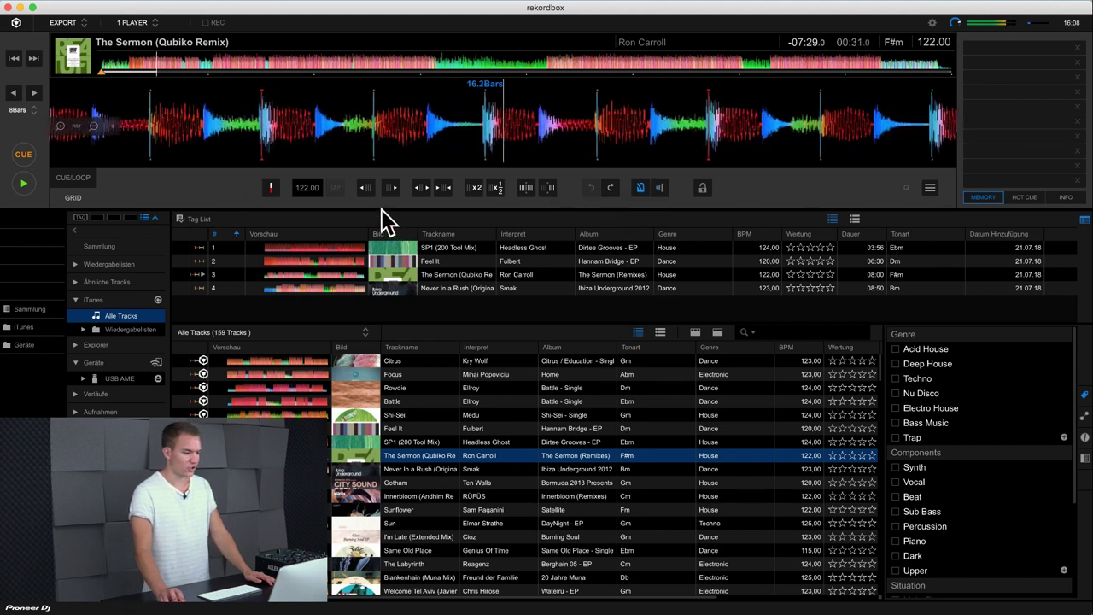
left_click(25, 183)
Go back to the track's start and set its first audible beat as the first beat of the bar
left_click(116, 70)
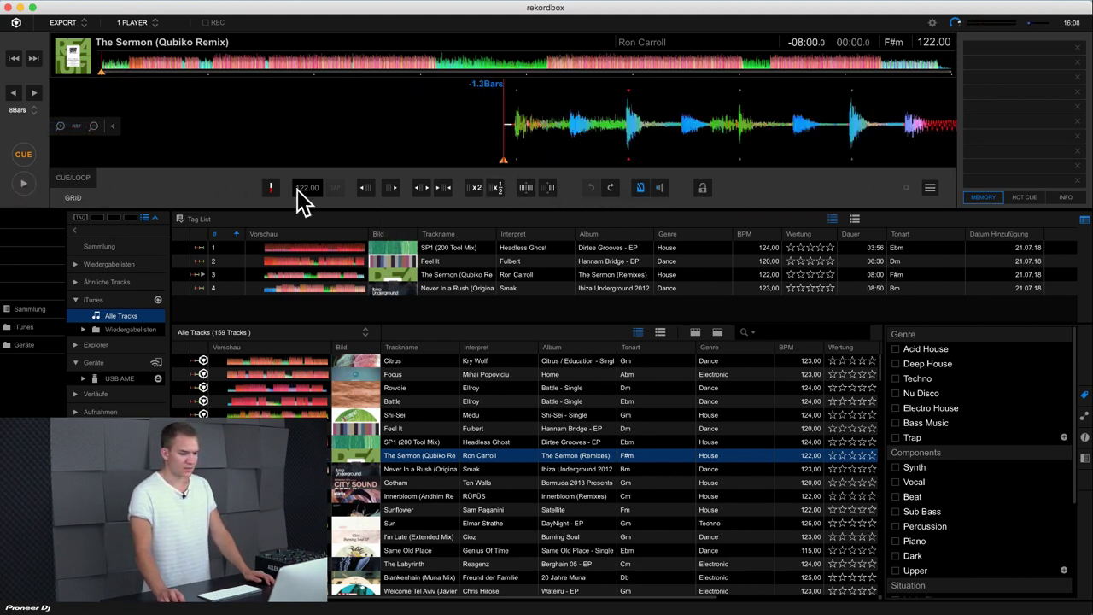
left_click(271, 188)
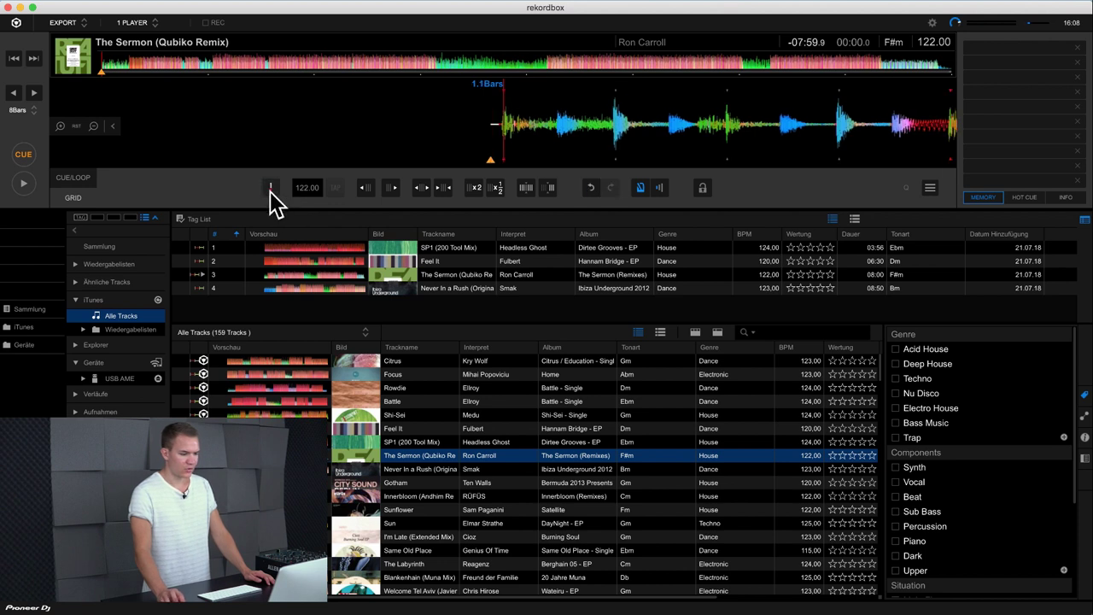
left_click(91, 129)
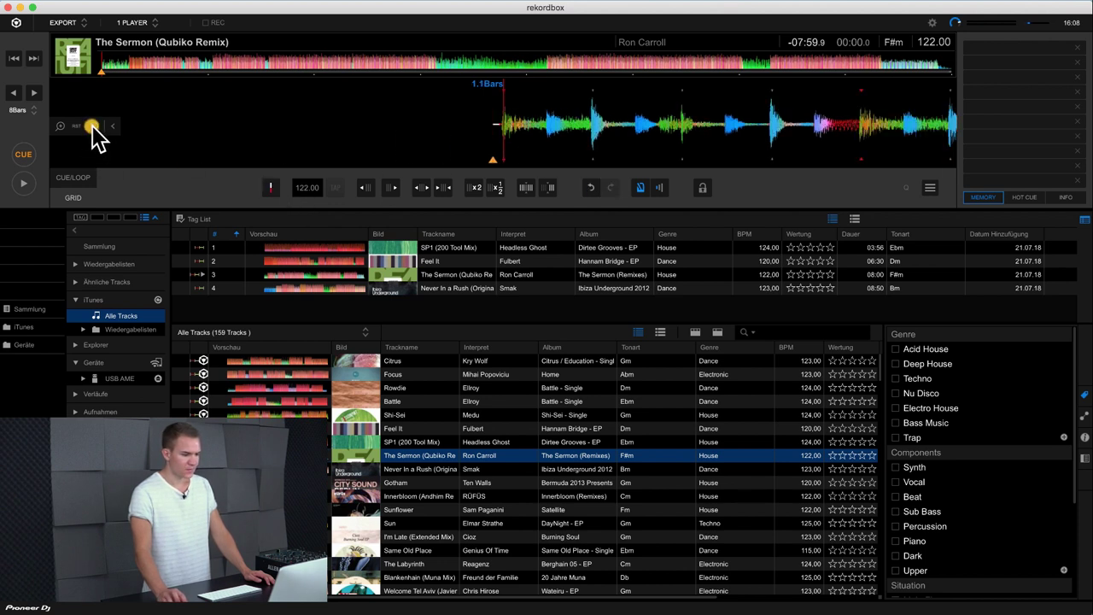
Play the opening bars to check the grid, turn off the metronome, and lock the track's analysis
left_click(24, 184)
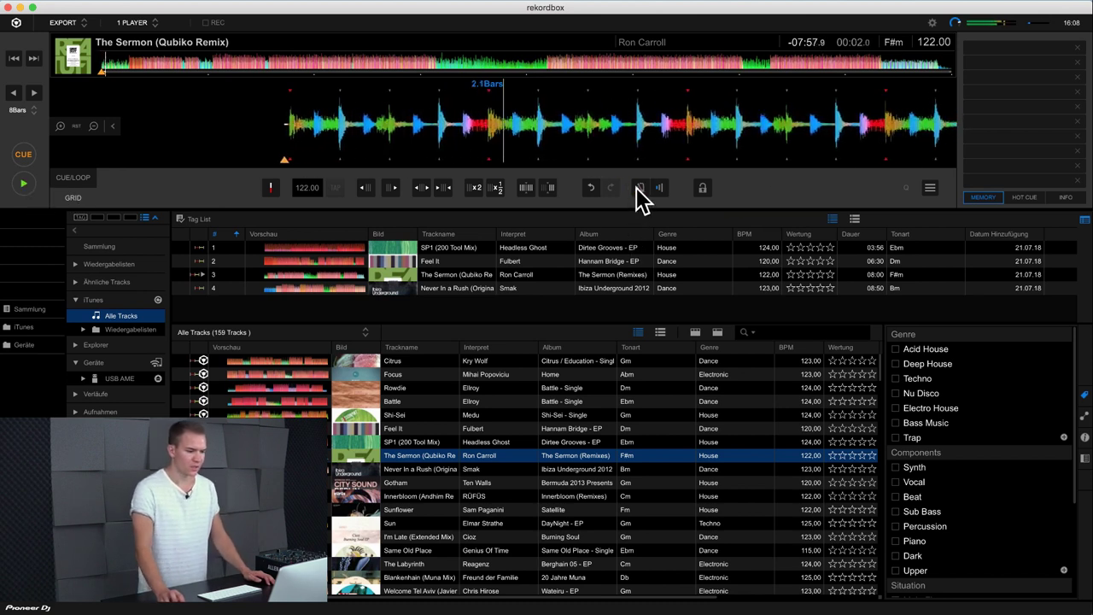
left_click(24, 184)
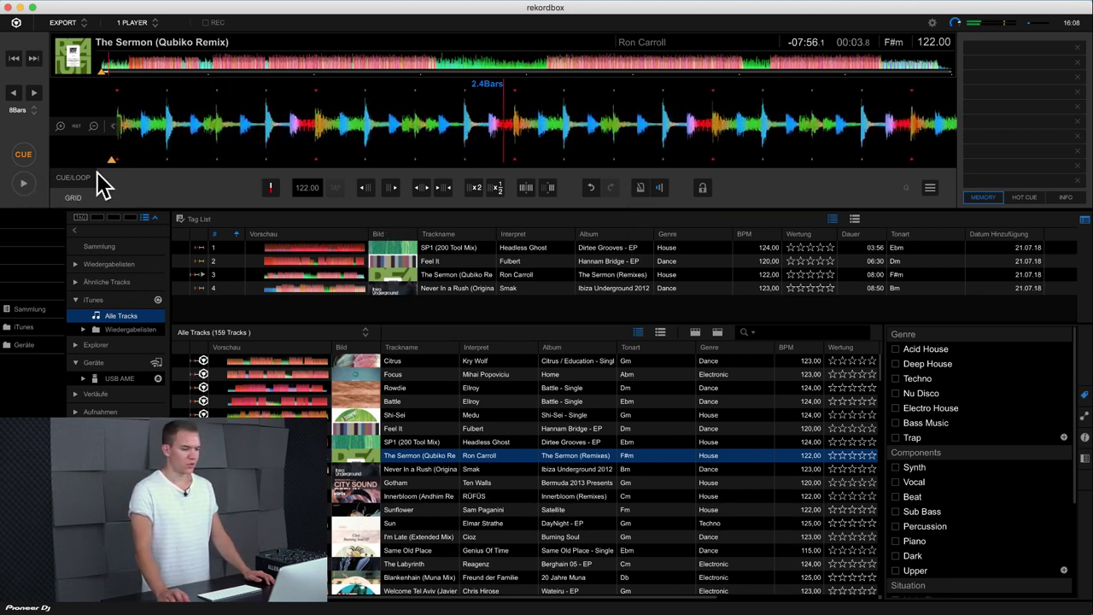
left_click(703, 188)
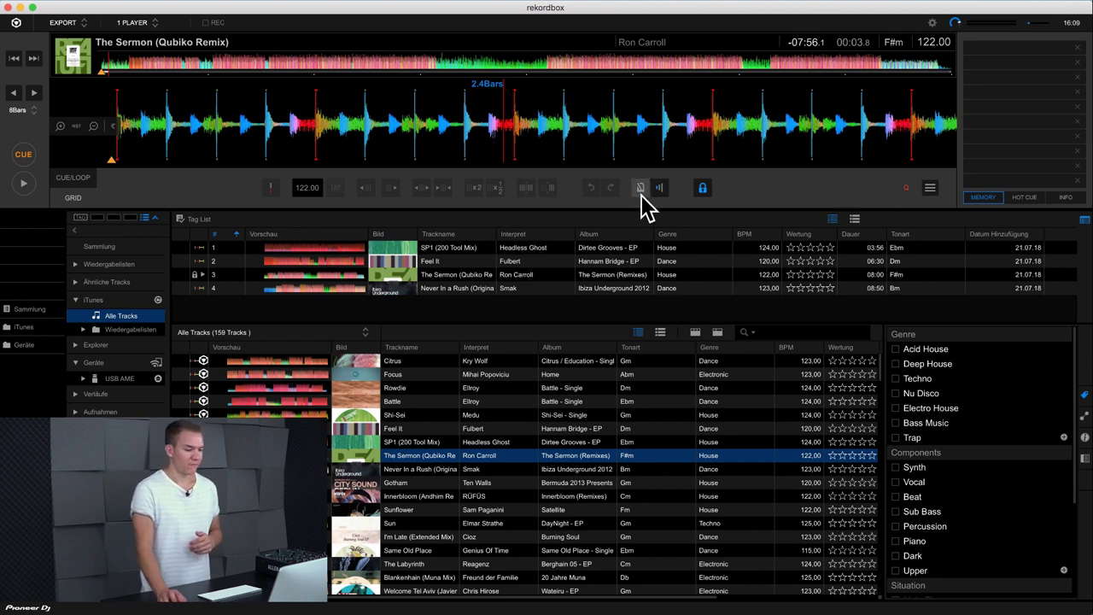
Set hot cues A and B while the track plays with quantize on, recalling hot cue A in between, and pause
left_click(81, 183)
left_click(28, 183)
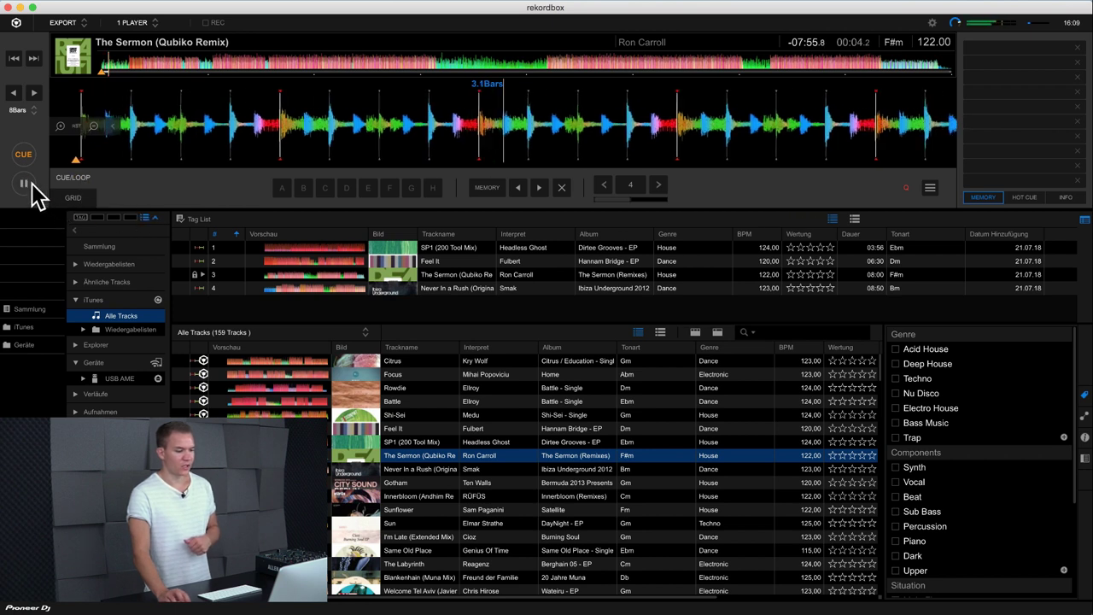
left_click(282, 189)
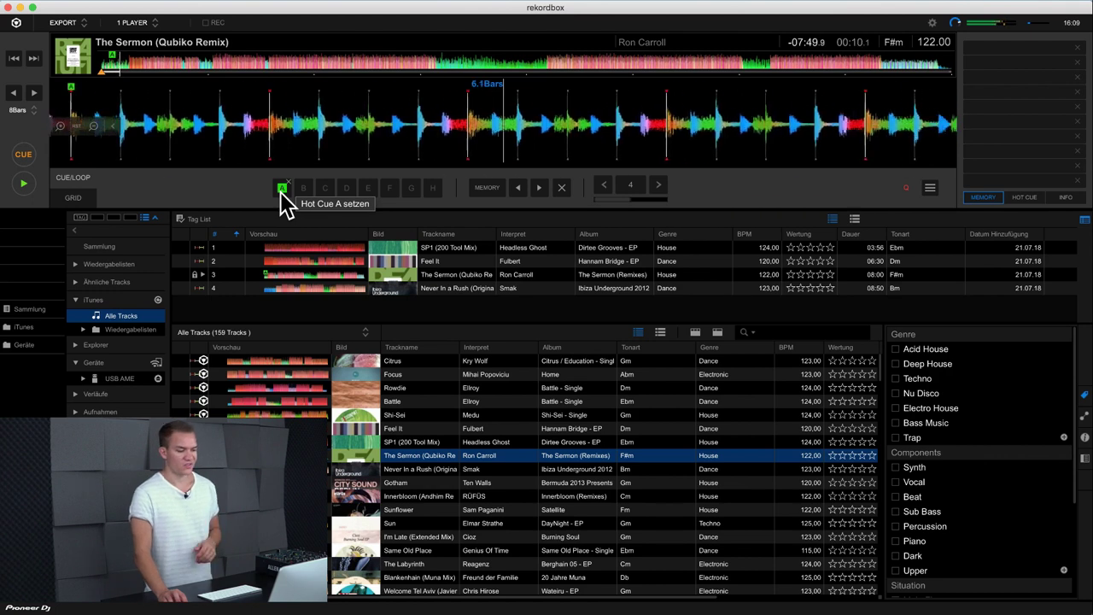
left_click(282, 188)
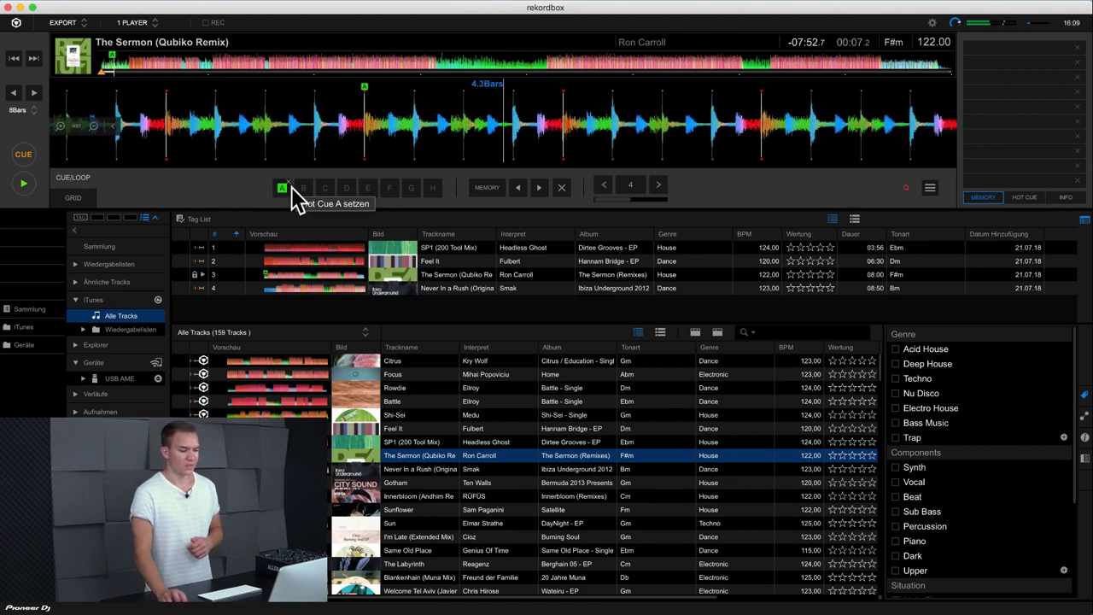
left_click(304, 188)
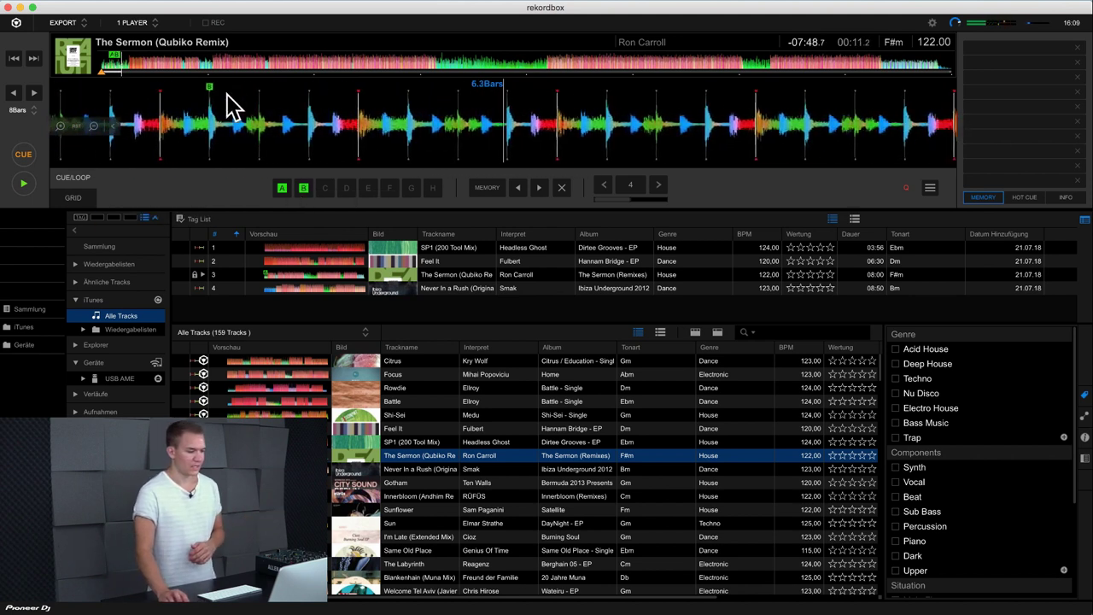
left_click(19, 181)
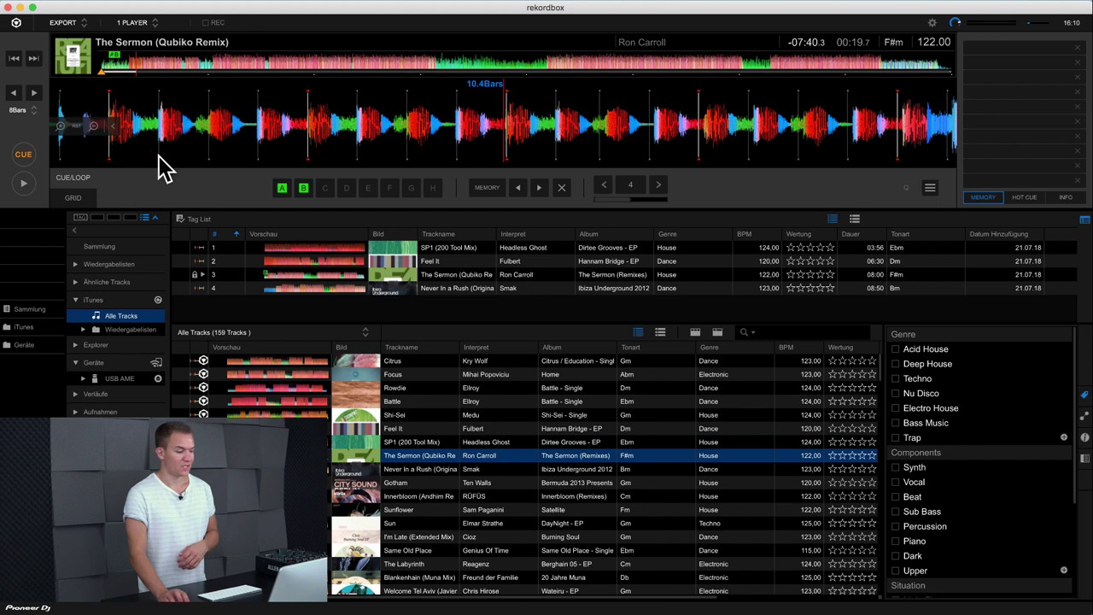
With quantize off, set hot cue C at a free position during playback and pause the track
left_click(26, 185)
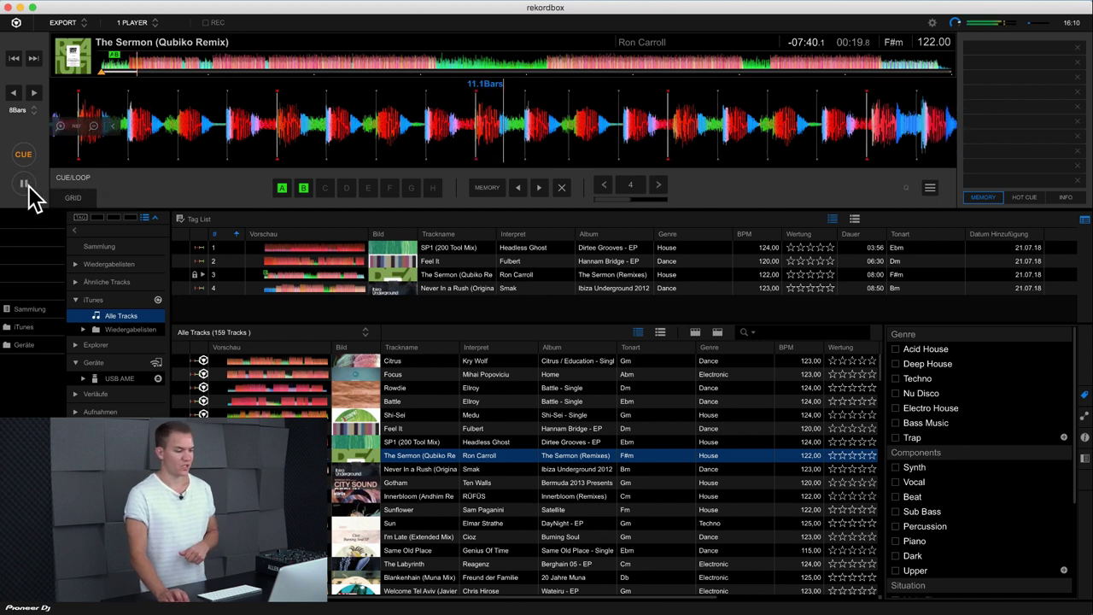
left_click(325, 188)
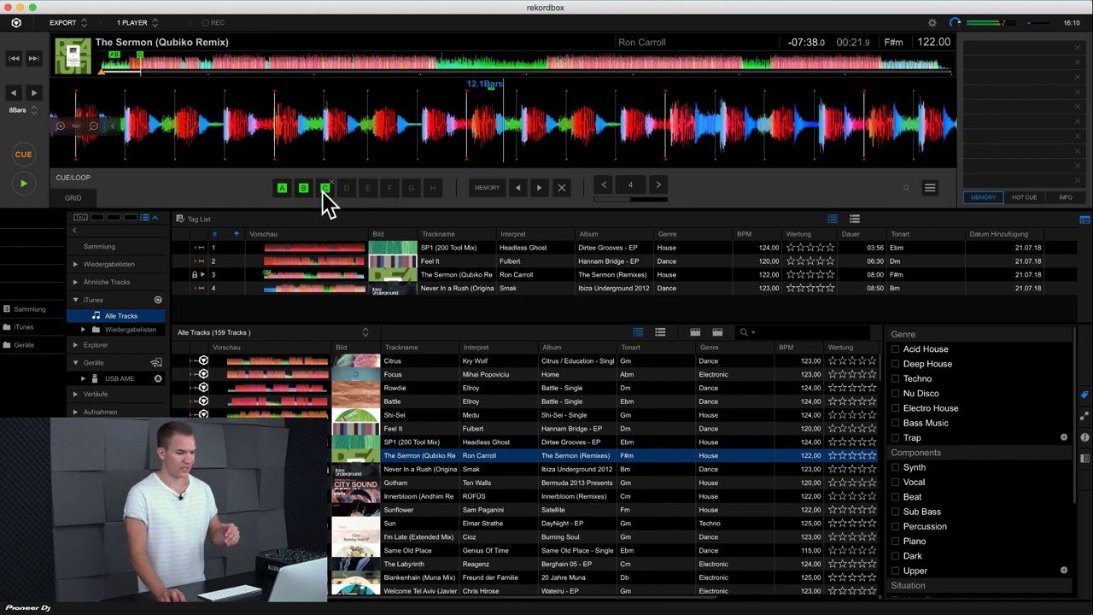
left_click(24, 183)
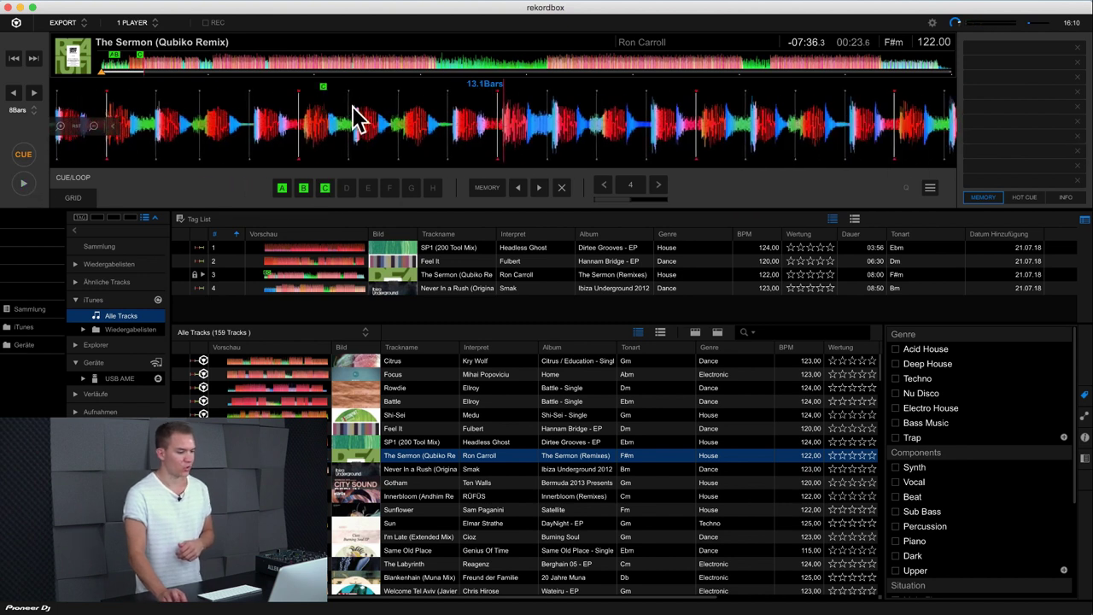
Turn quantize back on and delete hot cue C
left_click(907, 187)
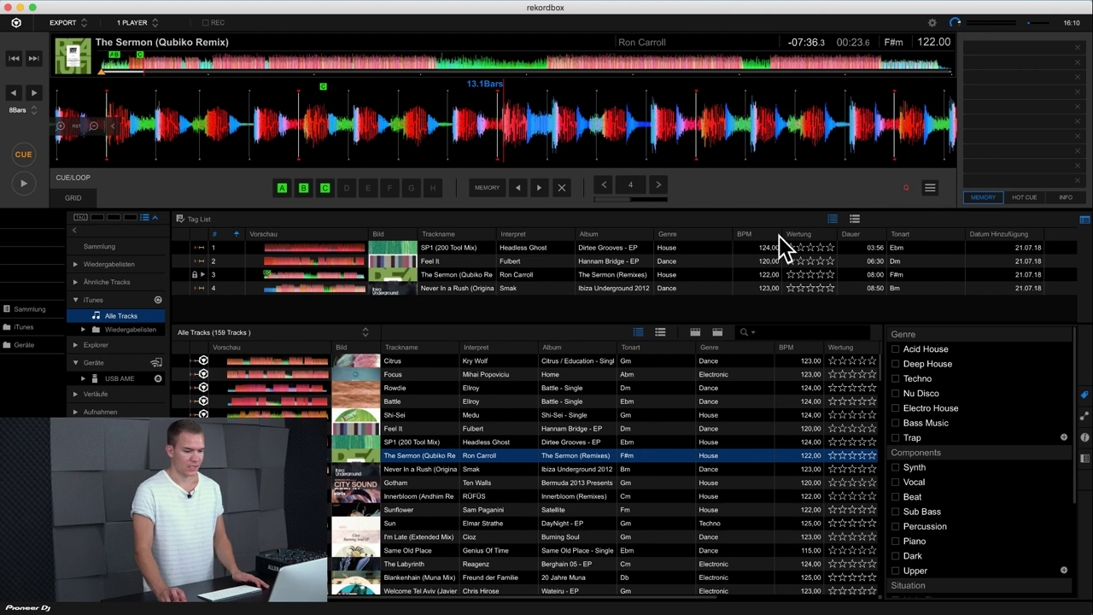
left_click(335, 190)
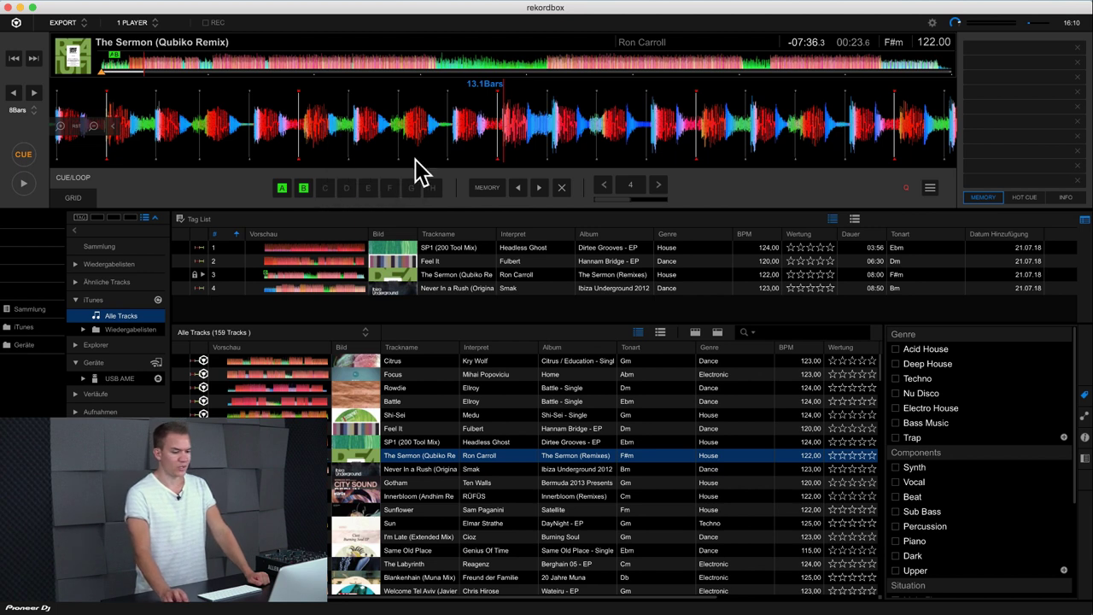
Change the waveform colour to Blue and back to RGB
left_click(933, 191)
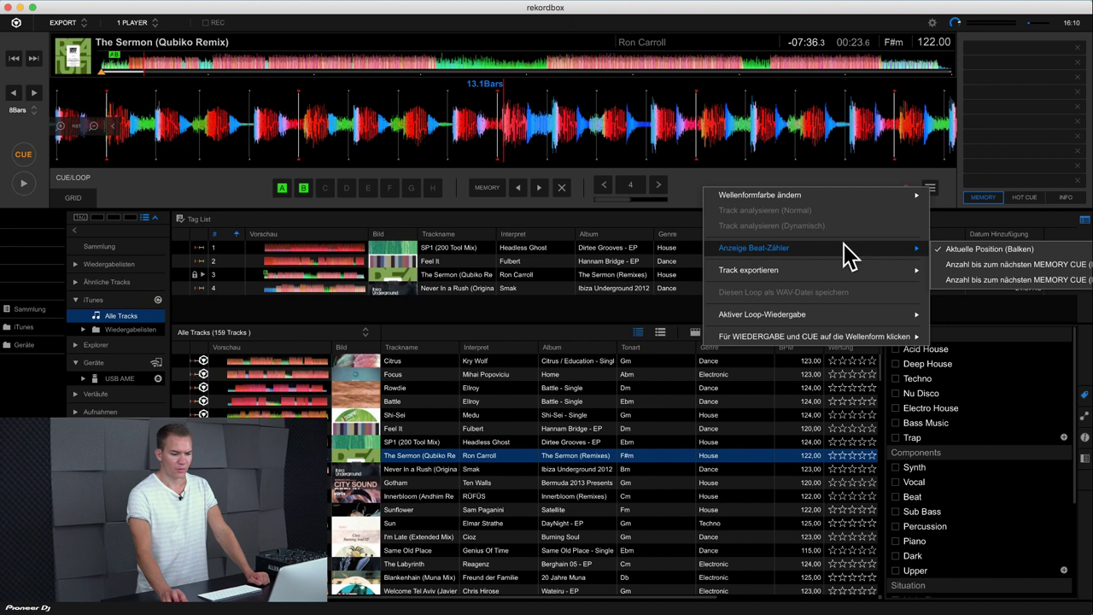
mouse_move(826, 199)
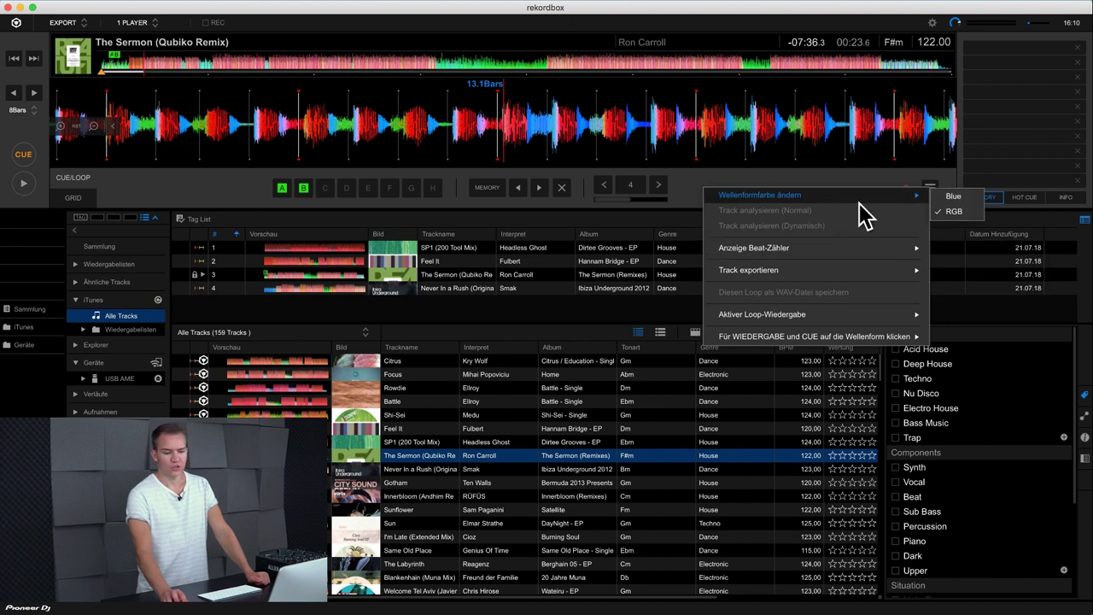
left_click(947, 197)
left_click(930, 190)
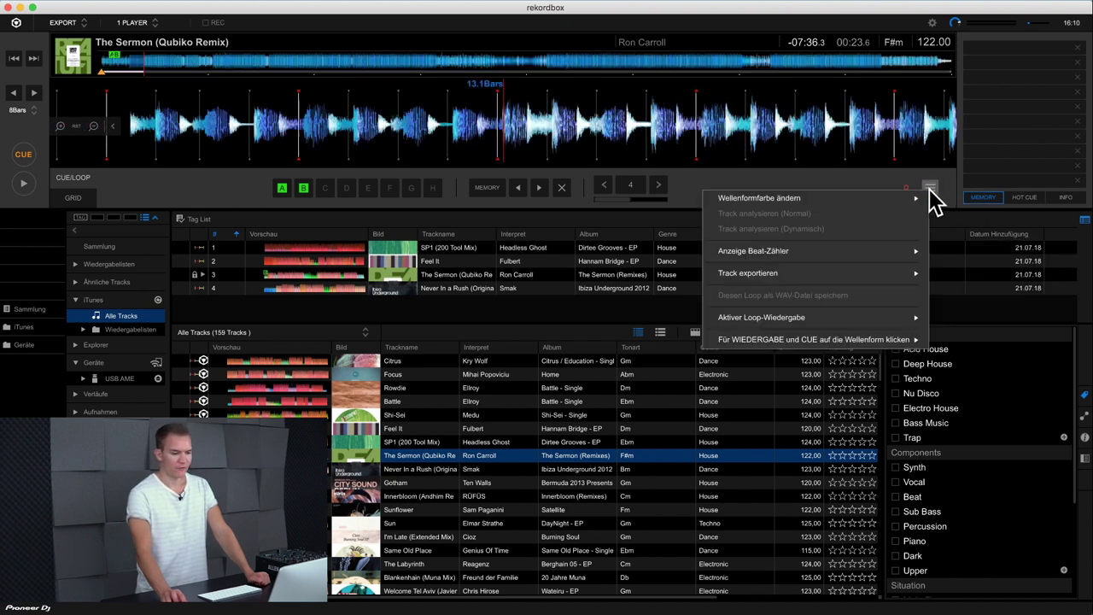
mouse_move(909, 203)
left_click(955, 215)
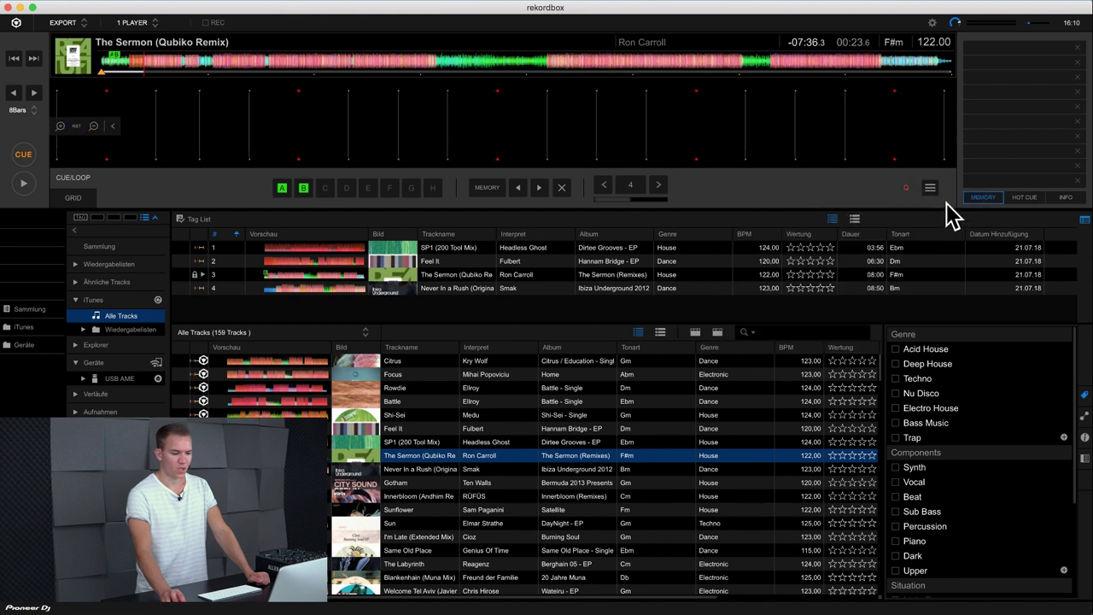
Look at the track export and beat counter display options for the loaded track and leave them as they are
left_click(931, 189)
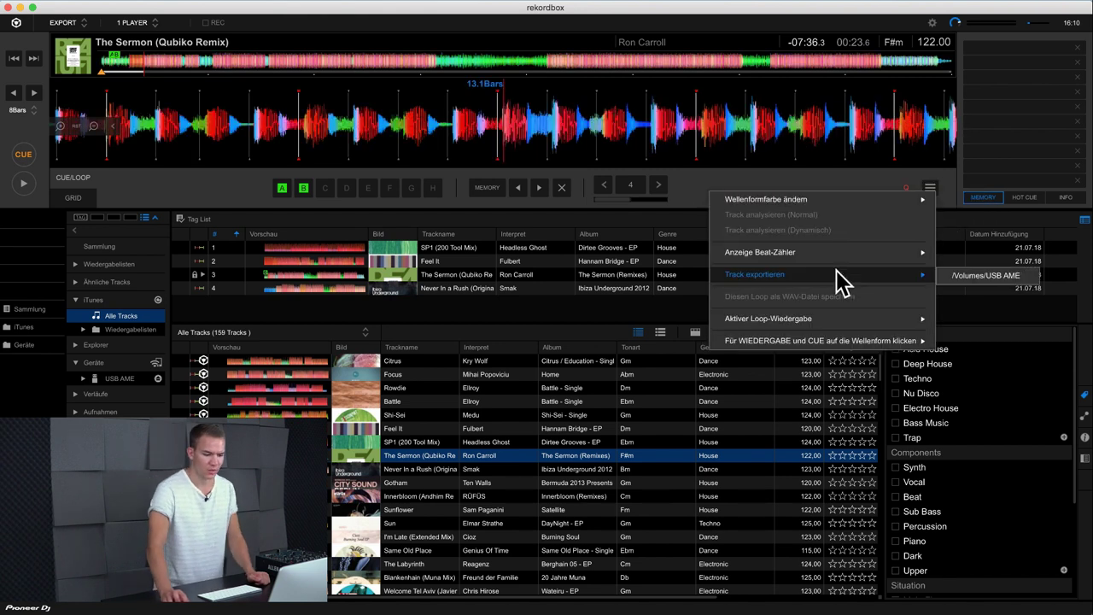
mouse_move(867, 256)
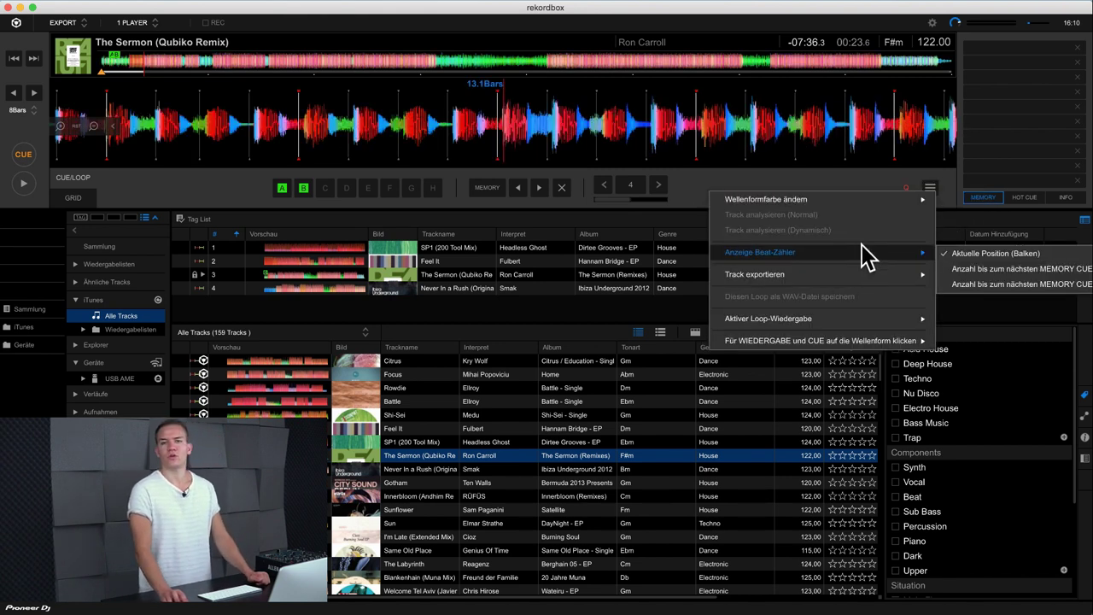
left_click(862, 185)
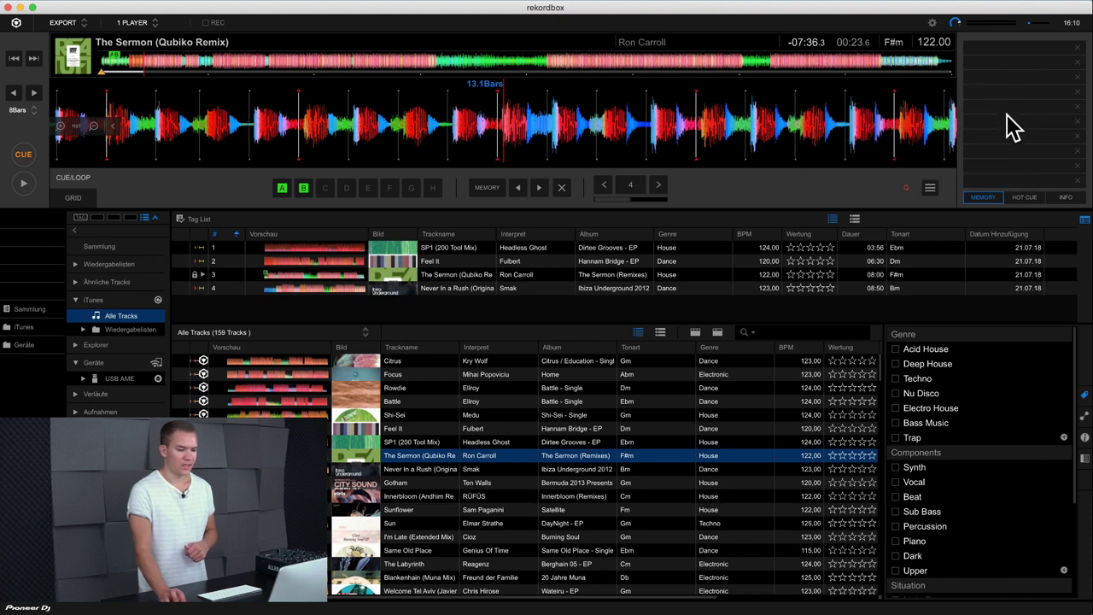
Show the hot cue list, move near the track's start, delete hot cue B and set it again at 00:06
left_click(1018, 198)
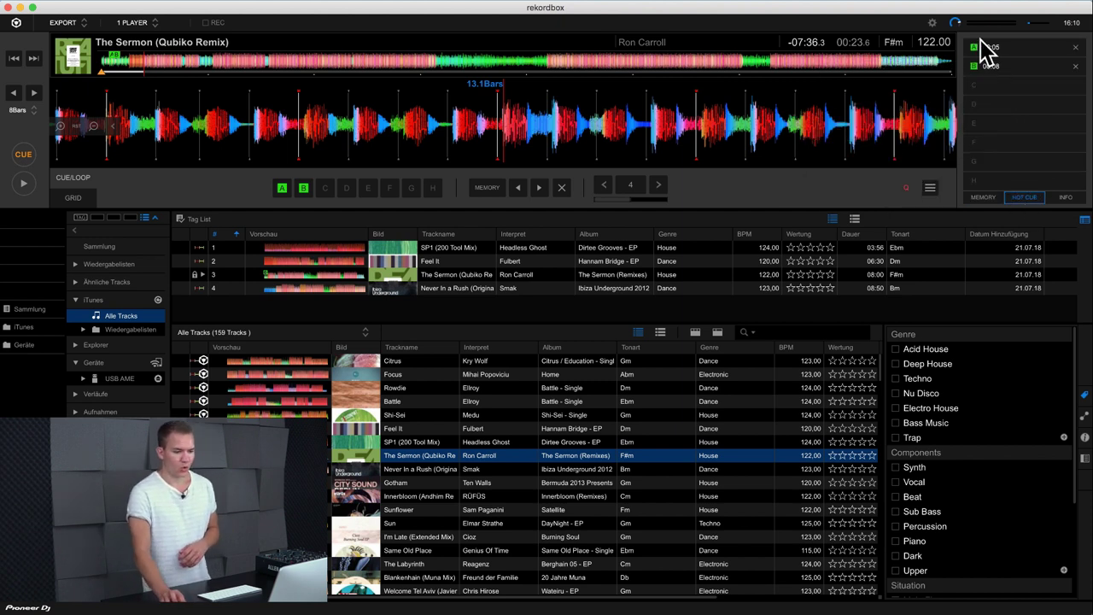
left_click(117, 63)
left_click_drag(573, 139, 556, 142)
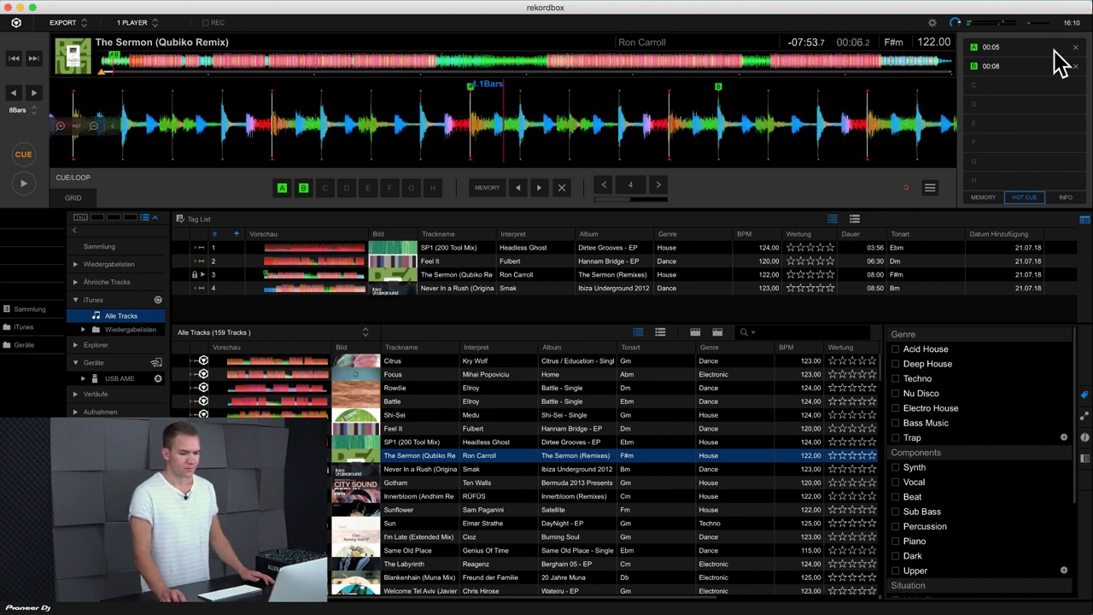
left_click(1076, 66)
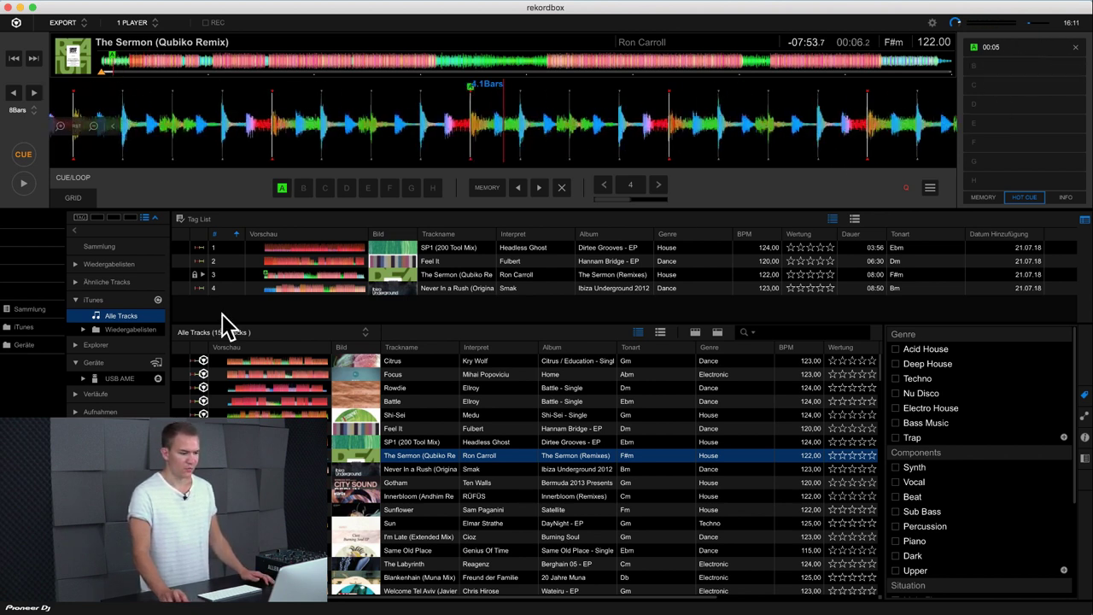
left_click_drag(330, 149, 300, 176)
left_click(304, 187)
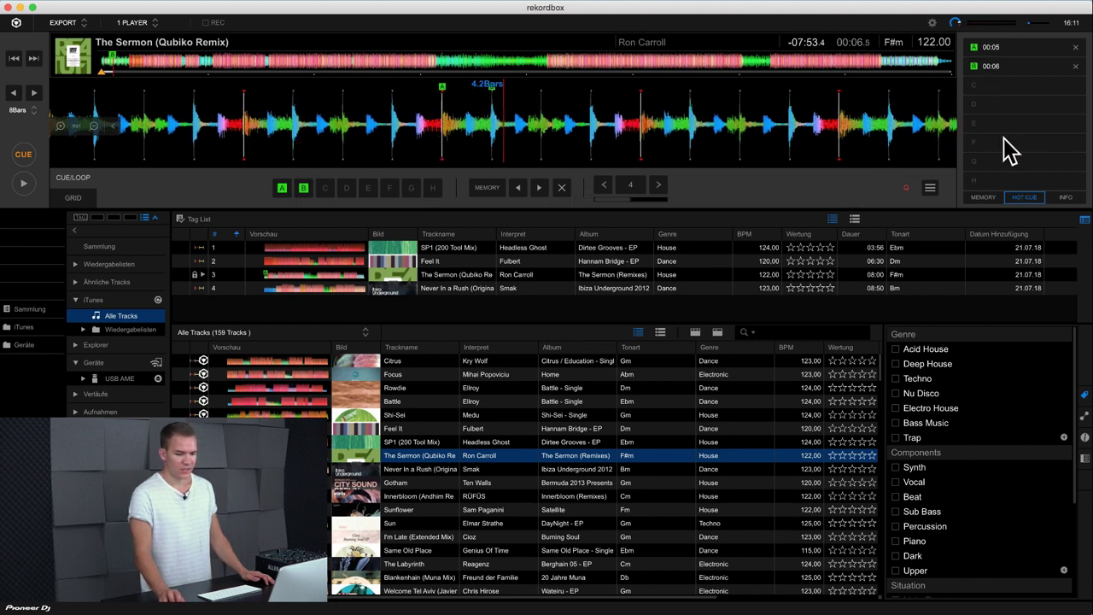
Check the file information of The Sermon (Qubiko Remix) in the player and in its detailed summary, and close the summary
left_click(1066, 197)
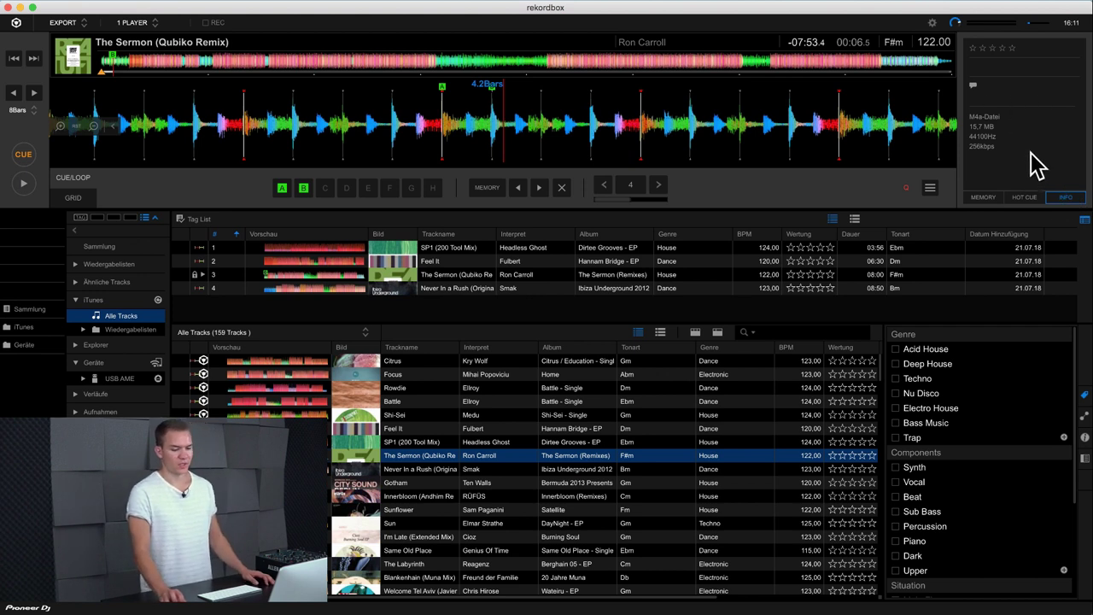
left_click(452, 455)
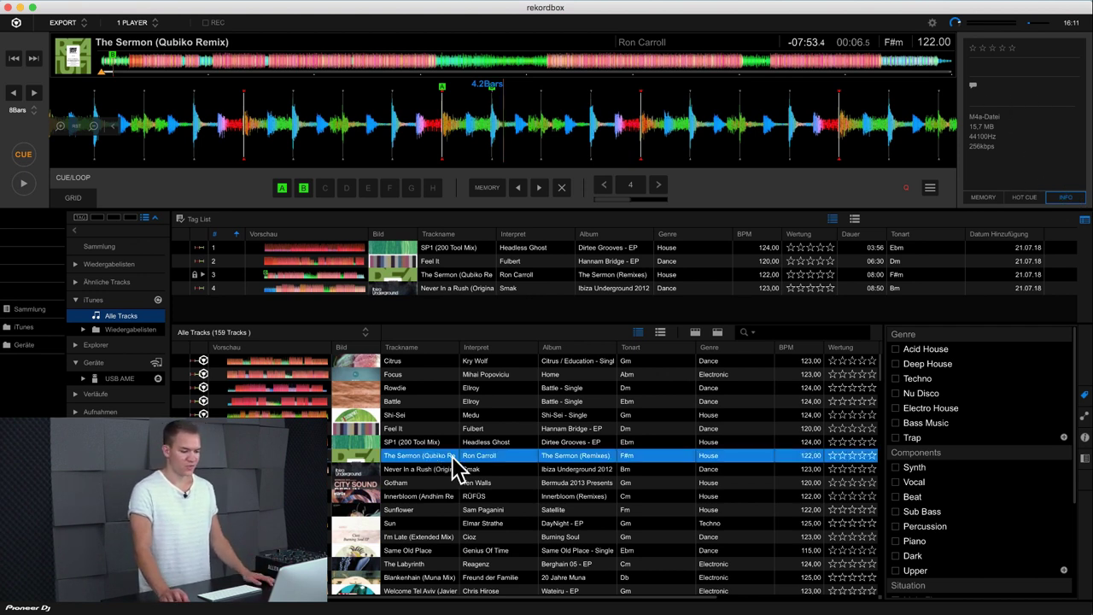
left_click(1085, 438)
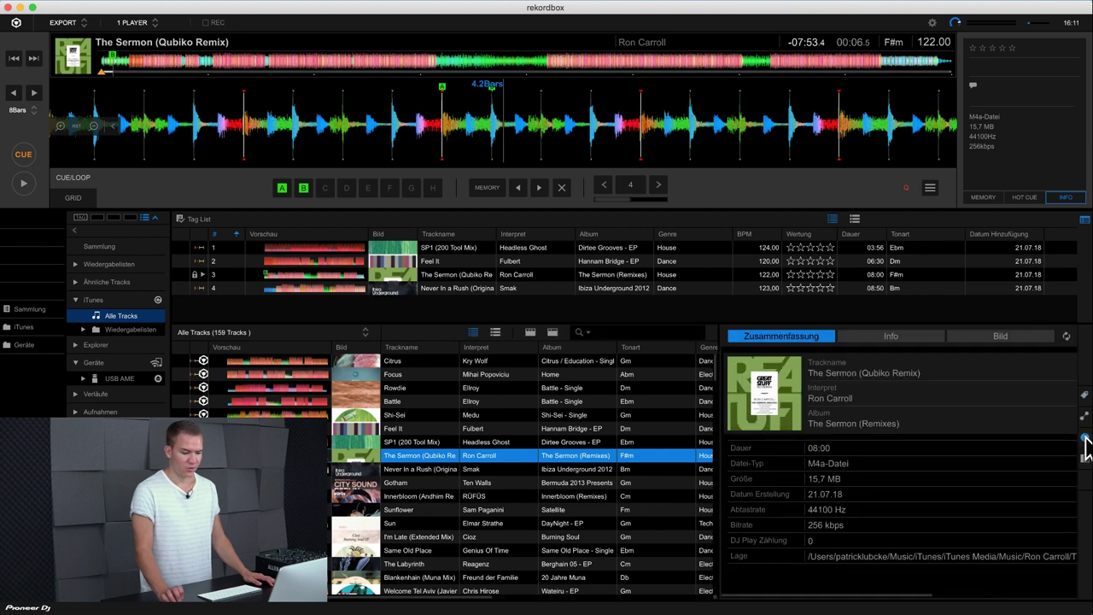
left_click(1085, 437)
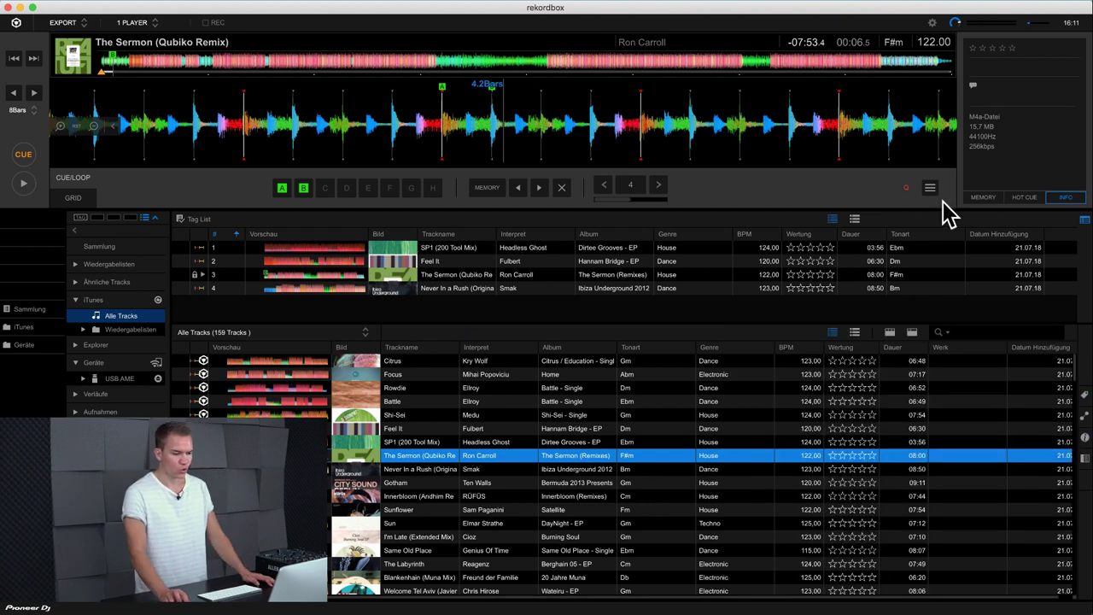
Show the memory cue list and the manual loop controls, and store a memory cue at 02:15:738
left_click(979, 198)
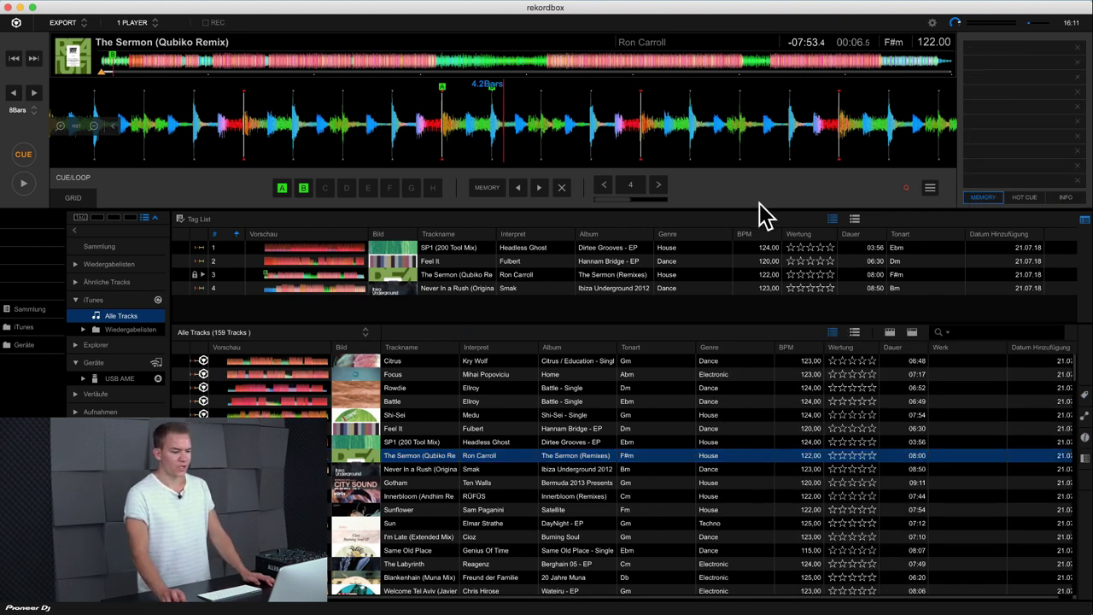
left_click(343, 63)
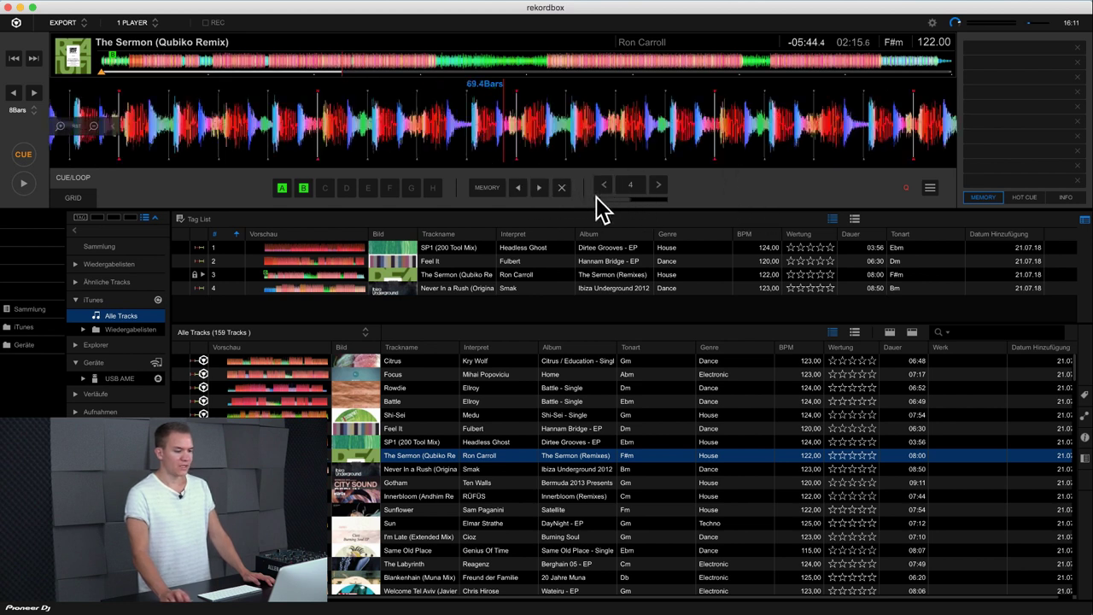
left_click(644, 199)
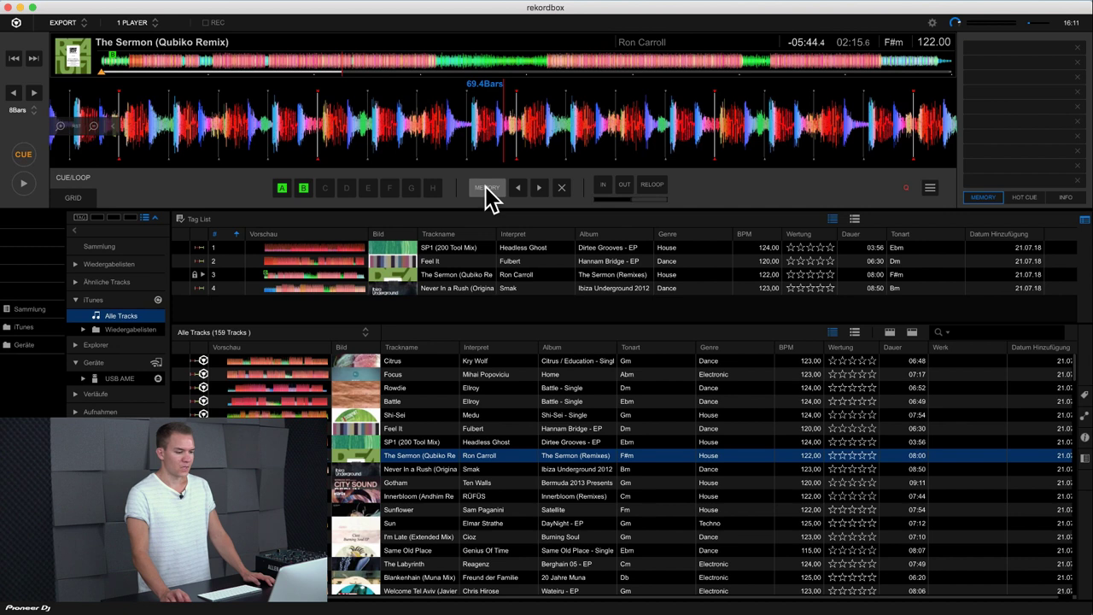
left_click(545, 136)
left_click(486, 188)
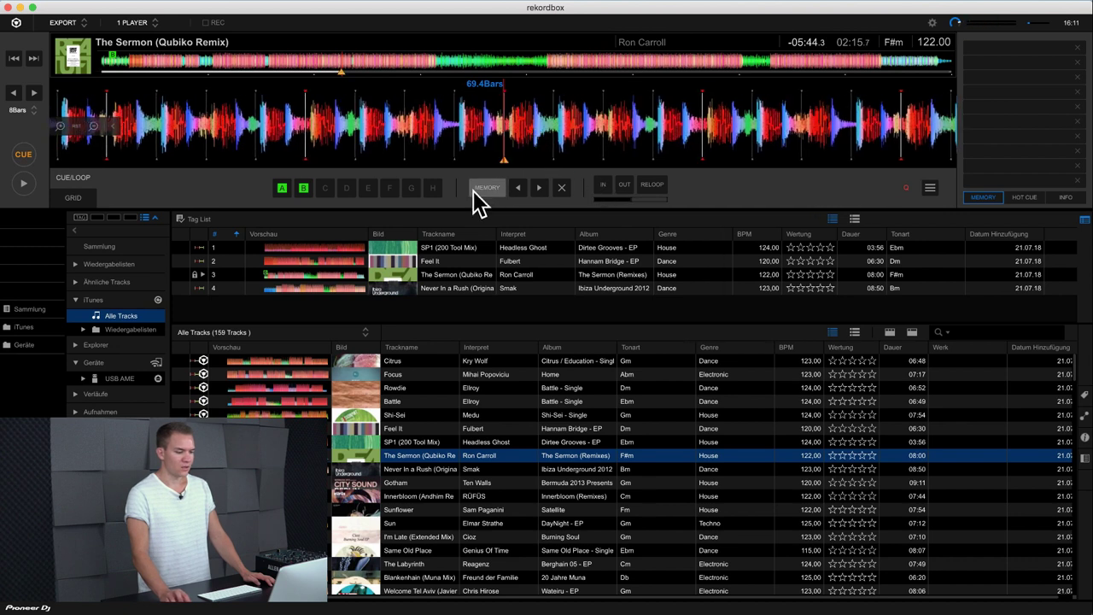
left_click_drag(634, 145, 598, 147)
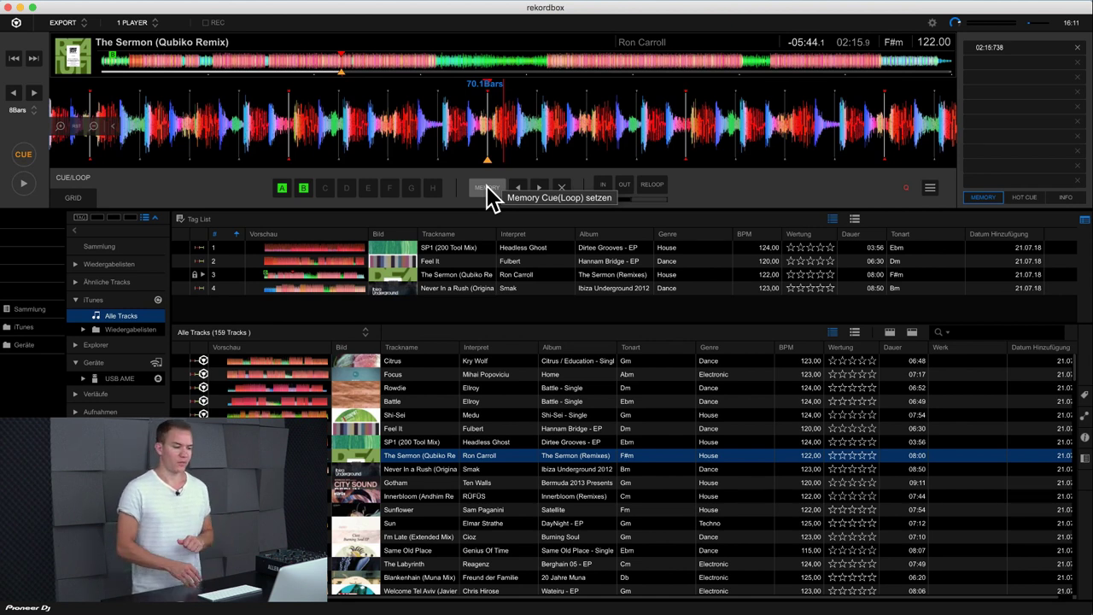
Play the track, recall the stored memory cue, and restart playback from it
left_click(23, 183)
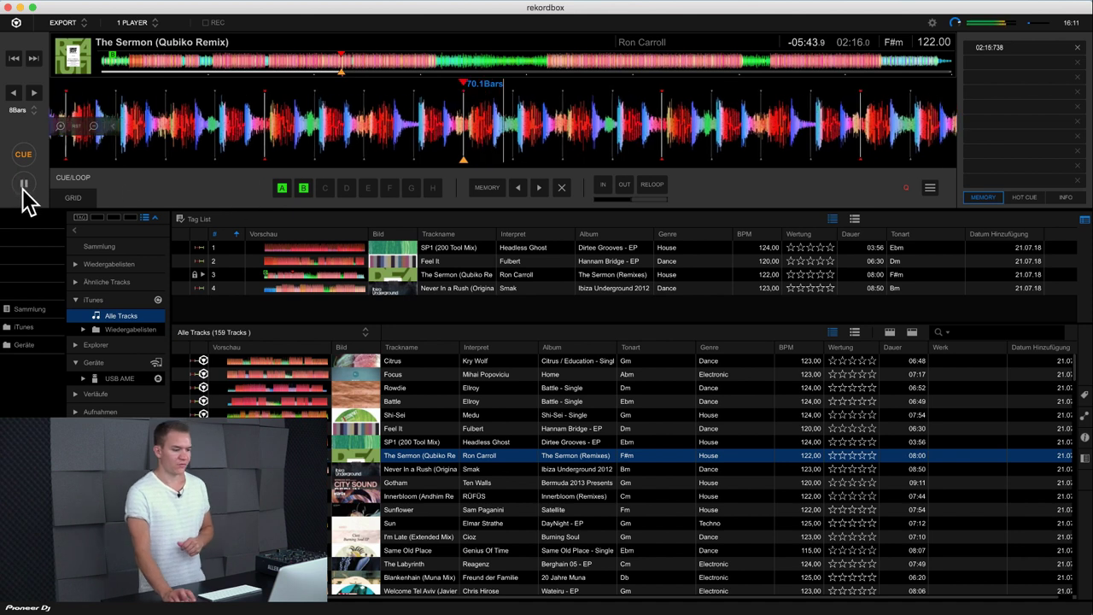
left_click(988, 47)
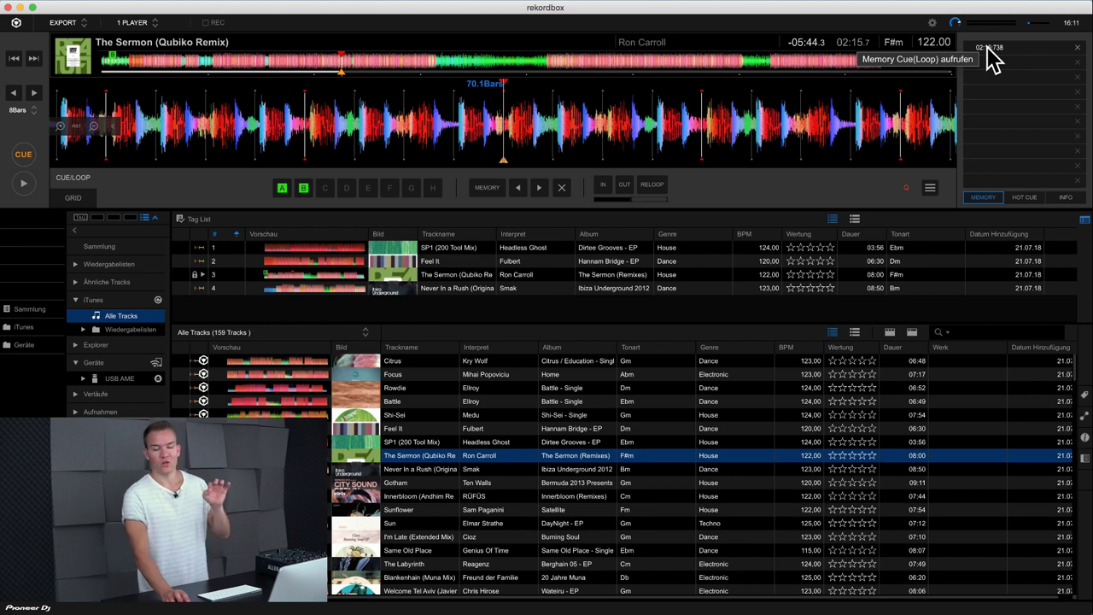
left_click(30, 189)
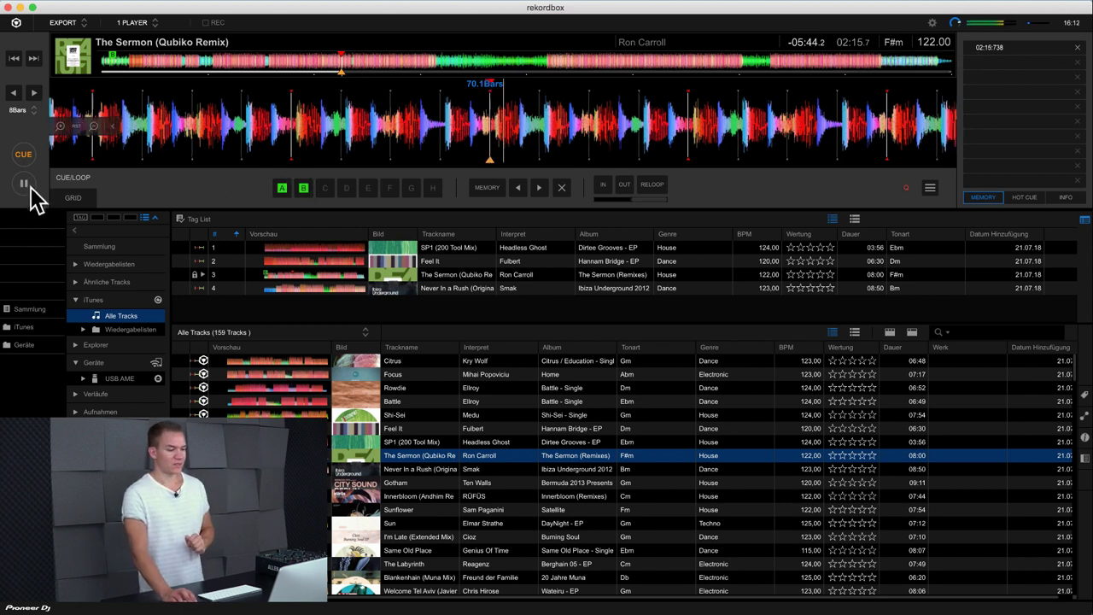
Trigger hot cues B and A during playback, pause the track, and return to the memory cue list
left_click(1030, 199)
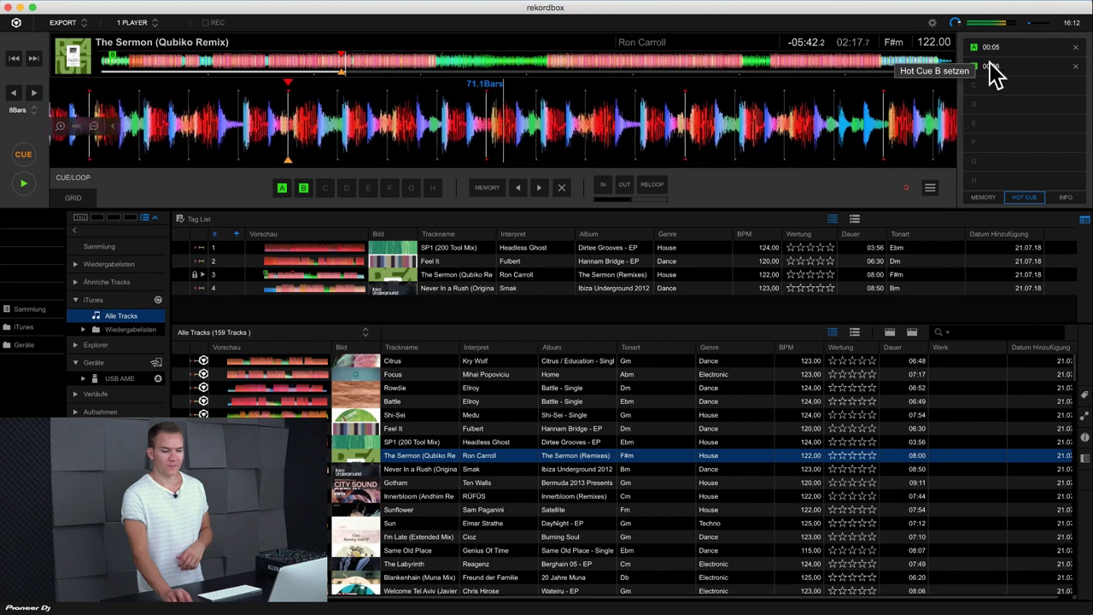
left_click(996, 68)
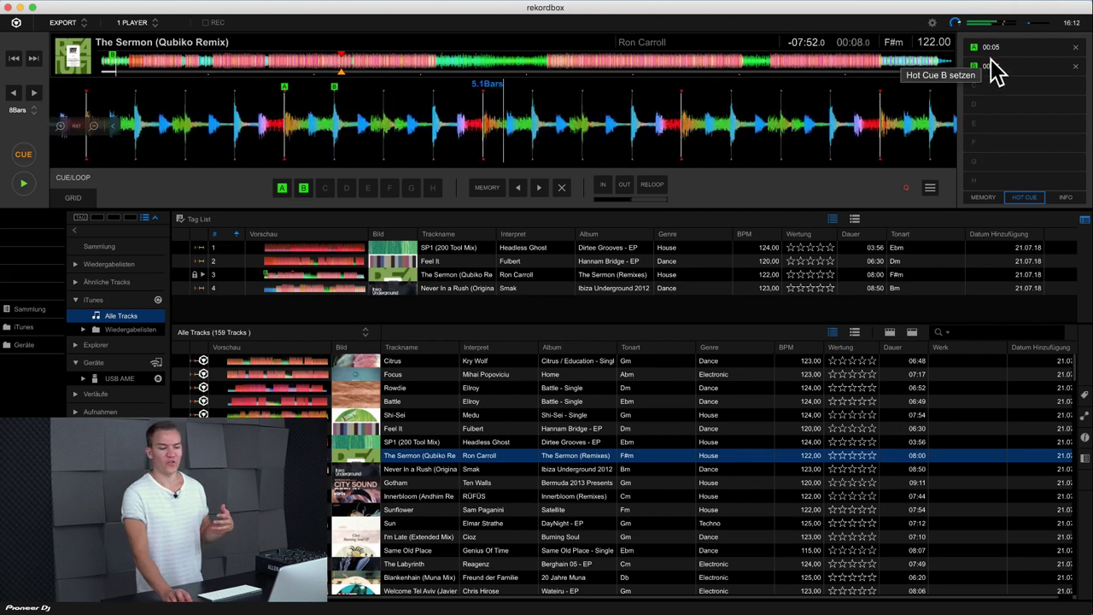
left_click(997, 47)
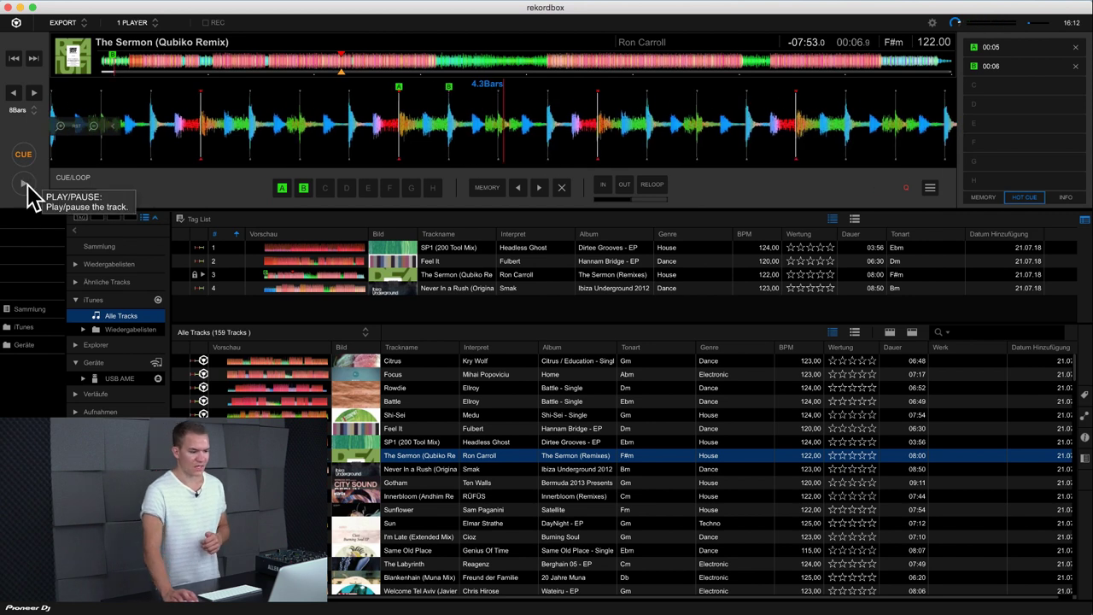
left_click(984, 198)
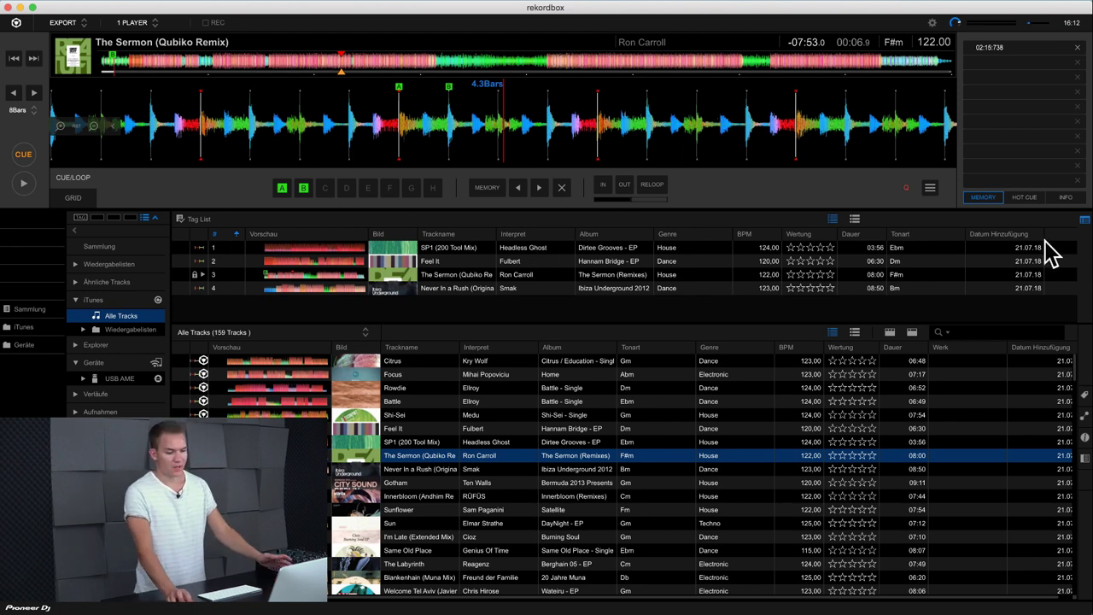
Hide the tag list and select Welcome Tel Aviv in the iTunes track list
left_click(1085, 220)
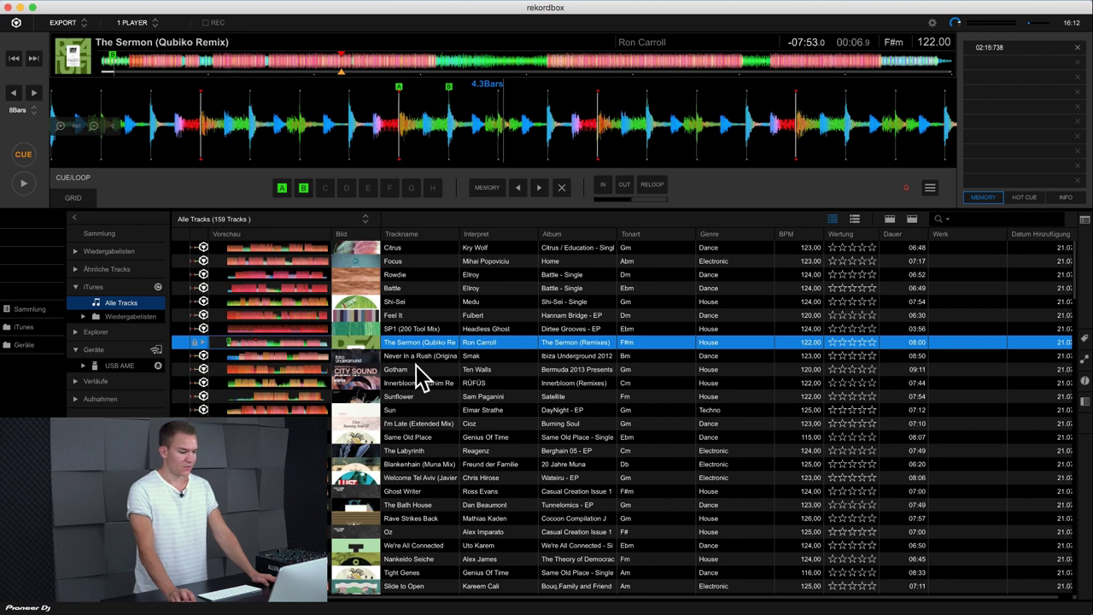
scroll(444, 401, "down", 3)
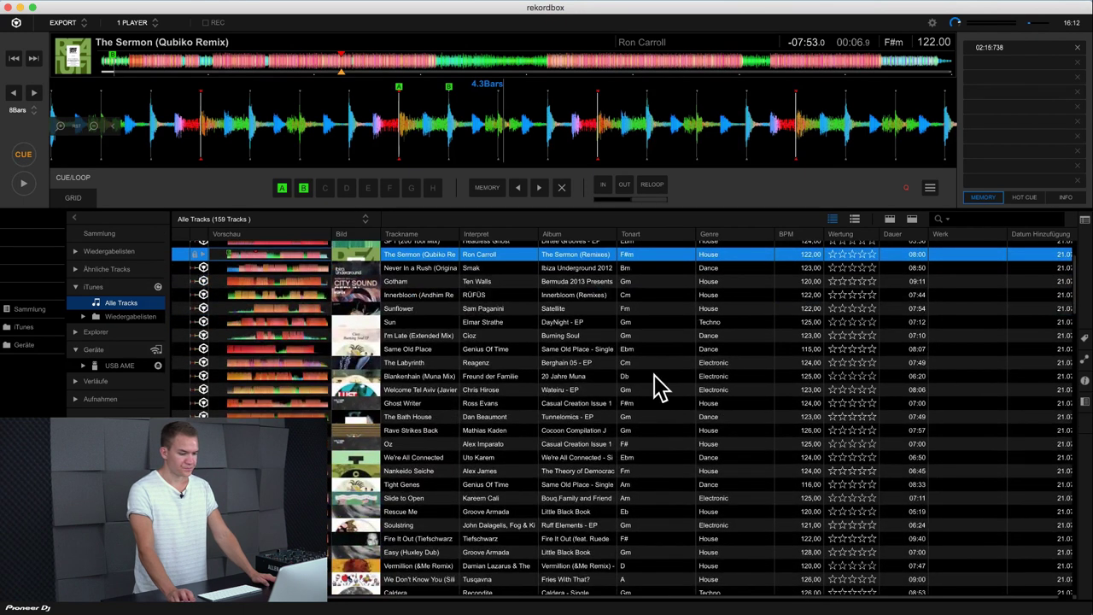
scroll(795, 381, "right", 2)
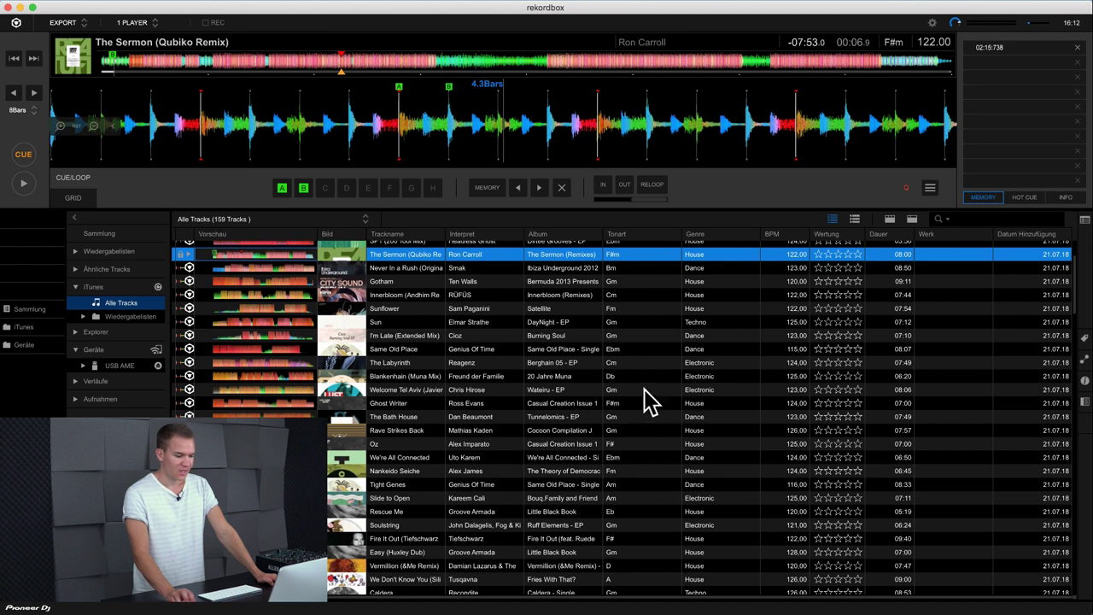
left_click(641, 389)
key("Tab")
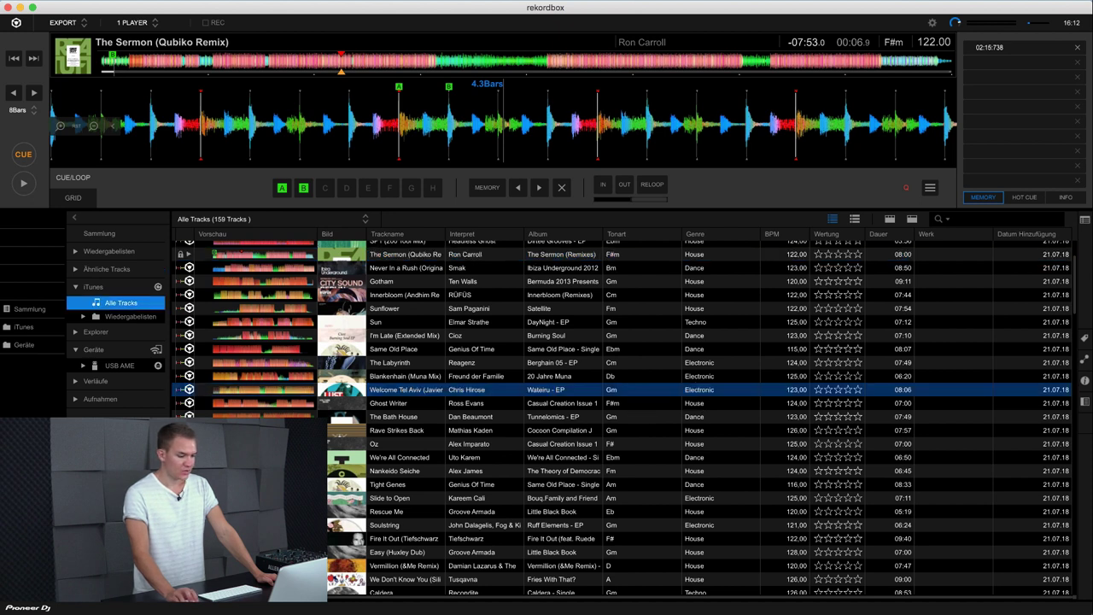
Enable iTunes playlist synchronisation in the sync window and transfer the Hip-Hop playlist to rekordbox
key("ctrl+shift+s")
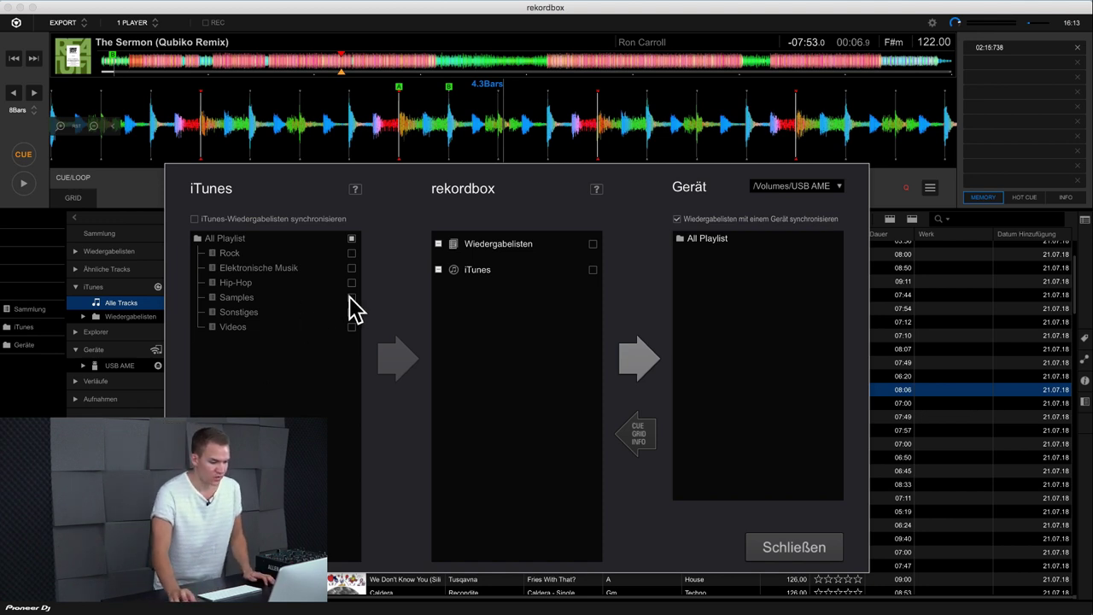
left_click(195, 219)
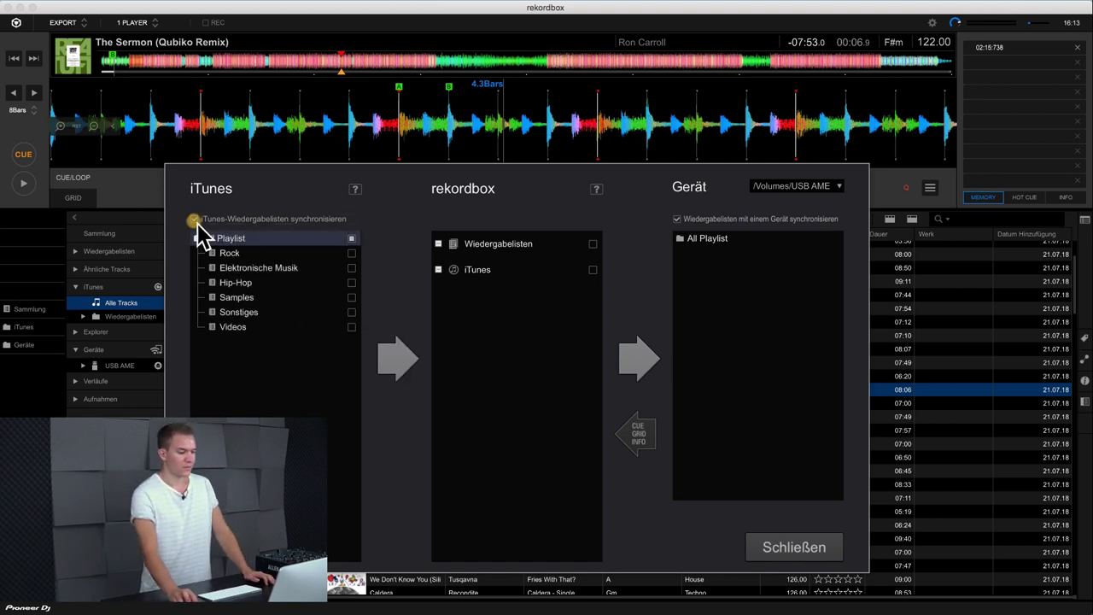
left_click(351, 283)
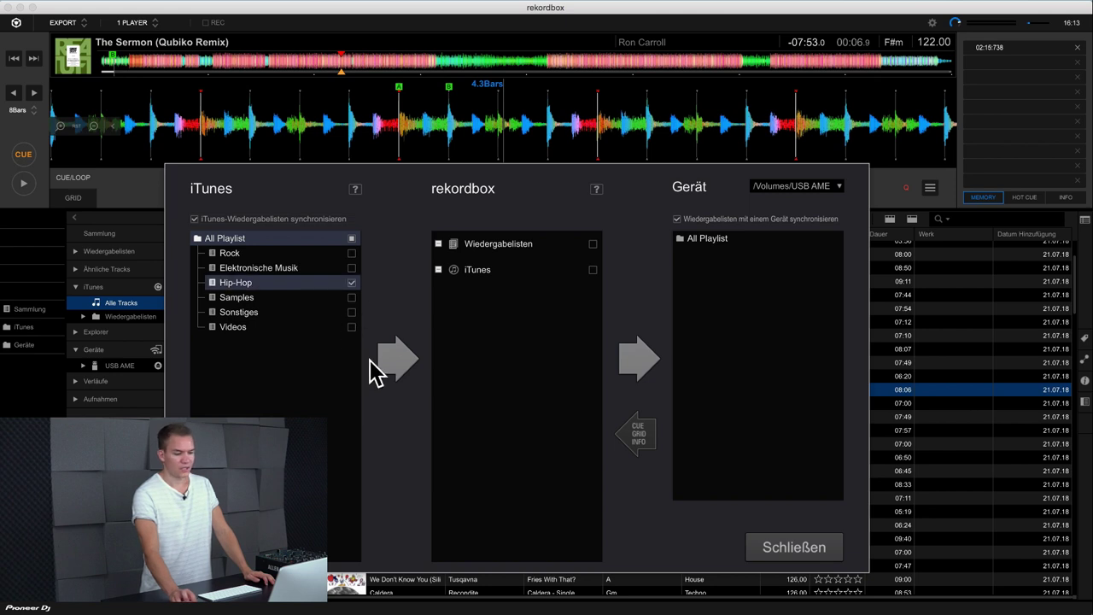
left_click(376, 364)
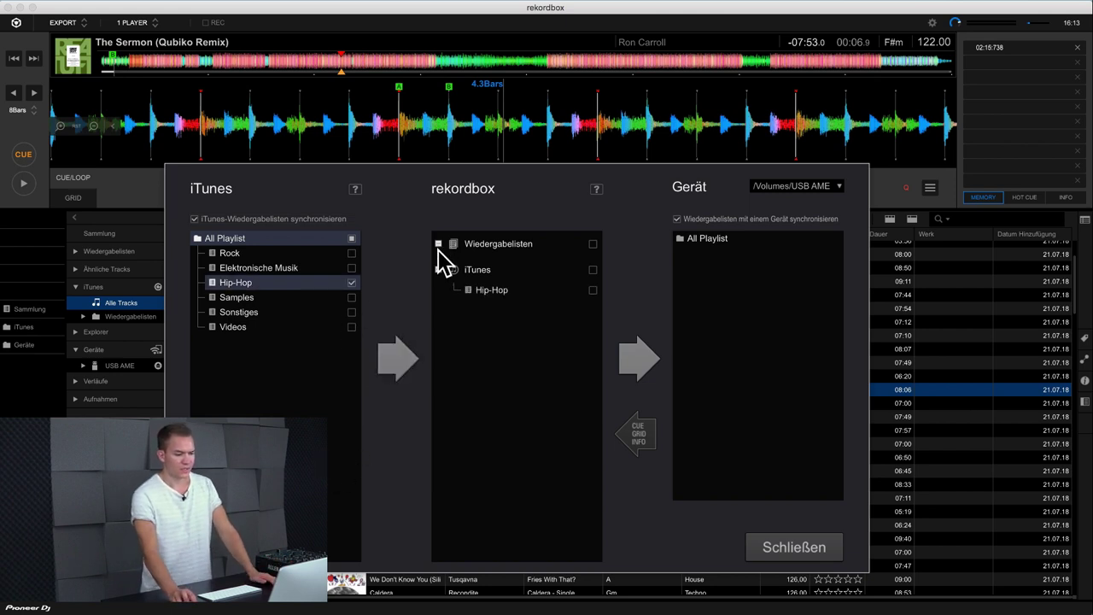
Mark the rekordbox iTunes playlist Hip-Hop for synchronisation with the device /Volumes/USB AME and close the sync window
left_click(592, 290)
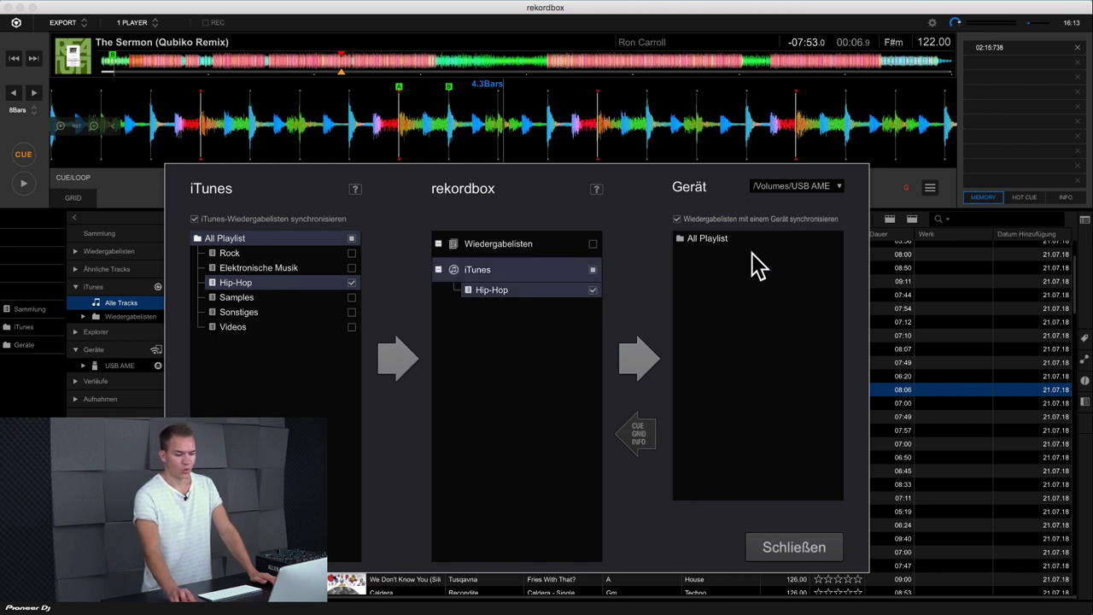
left_click(837, 187)
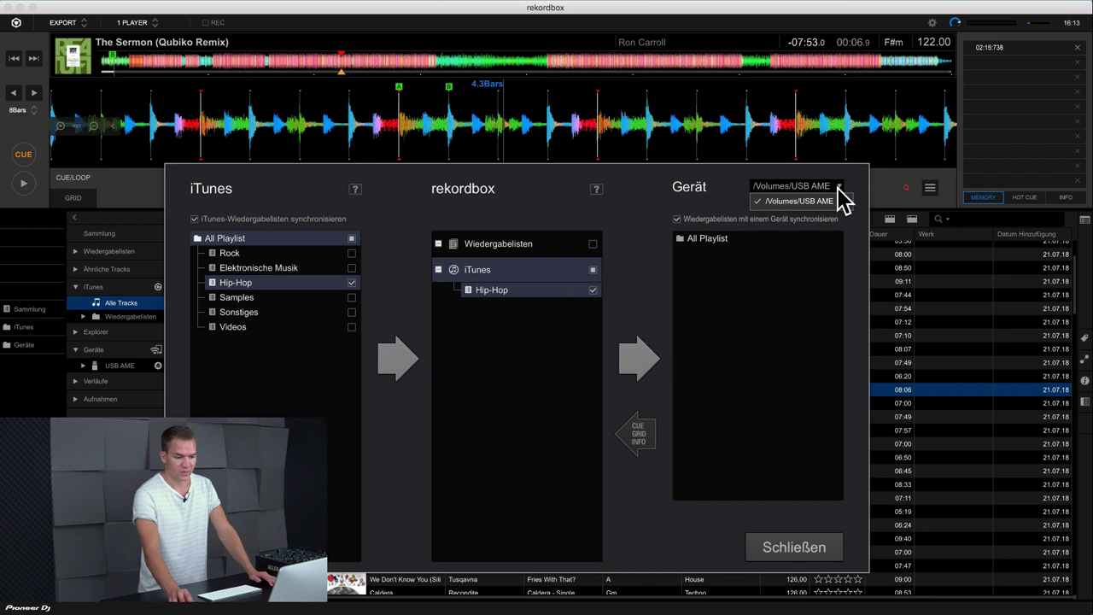
left_click(822, 199)
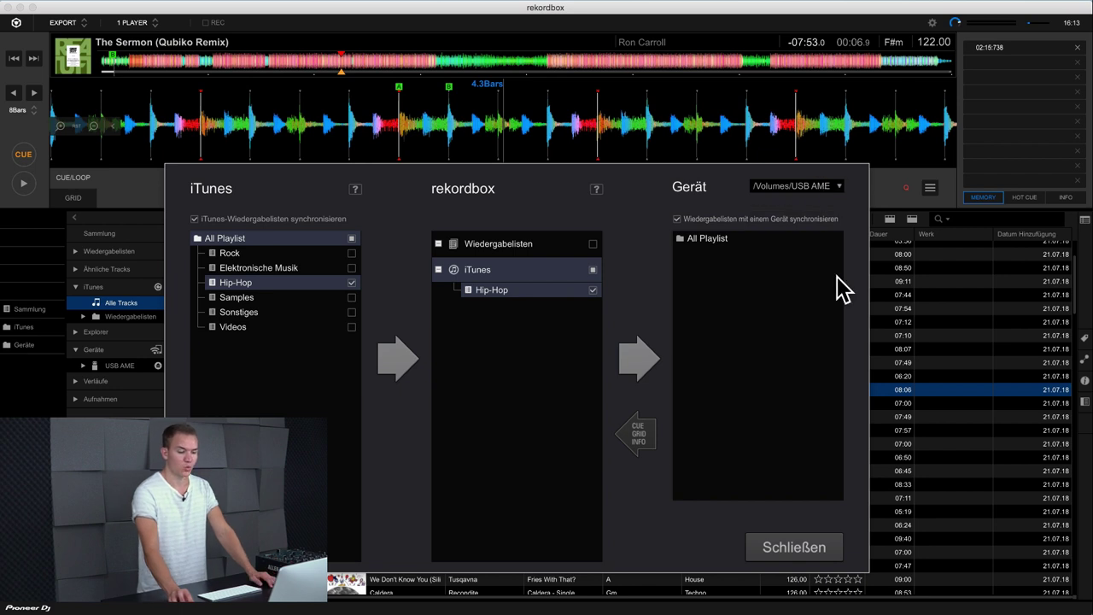
left_click(756, 554)
left_click(496, 406)
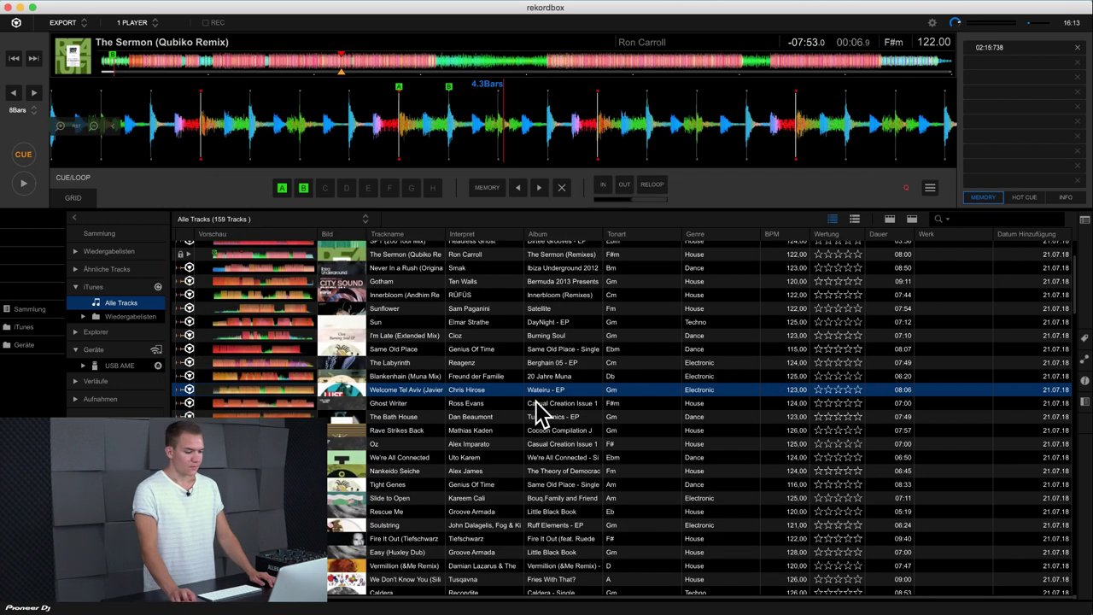
Create a playlist named Test, add the collection tracks from Battle through Sunflower to it, and open it
right_click(92, 252)
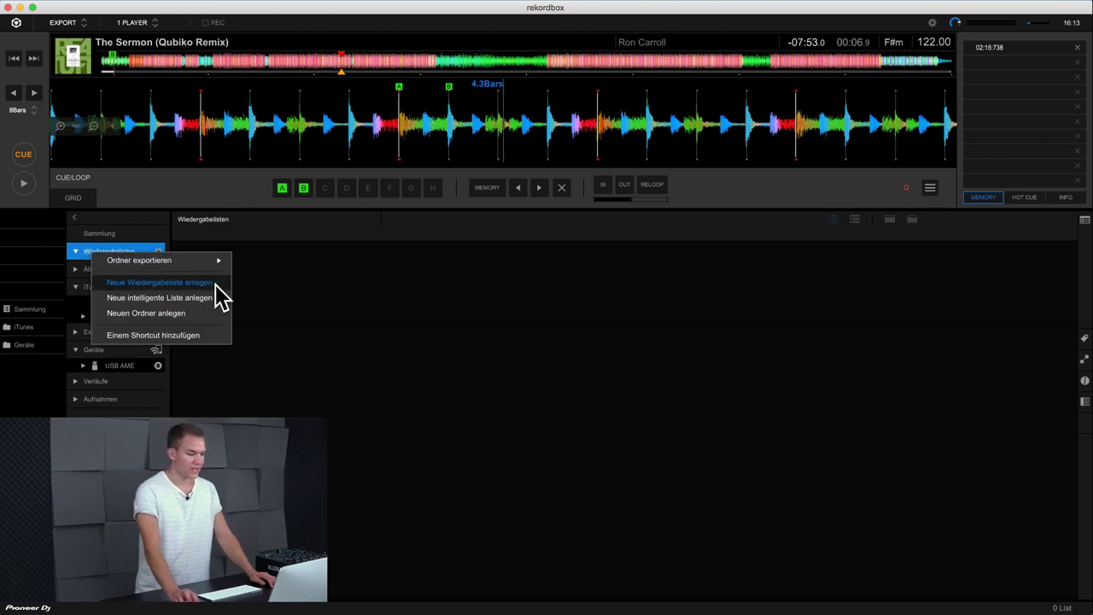
left_click(194, 284)
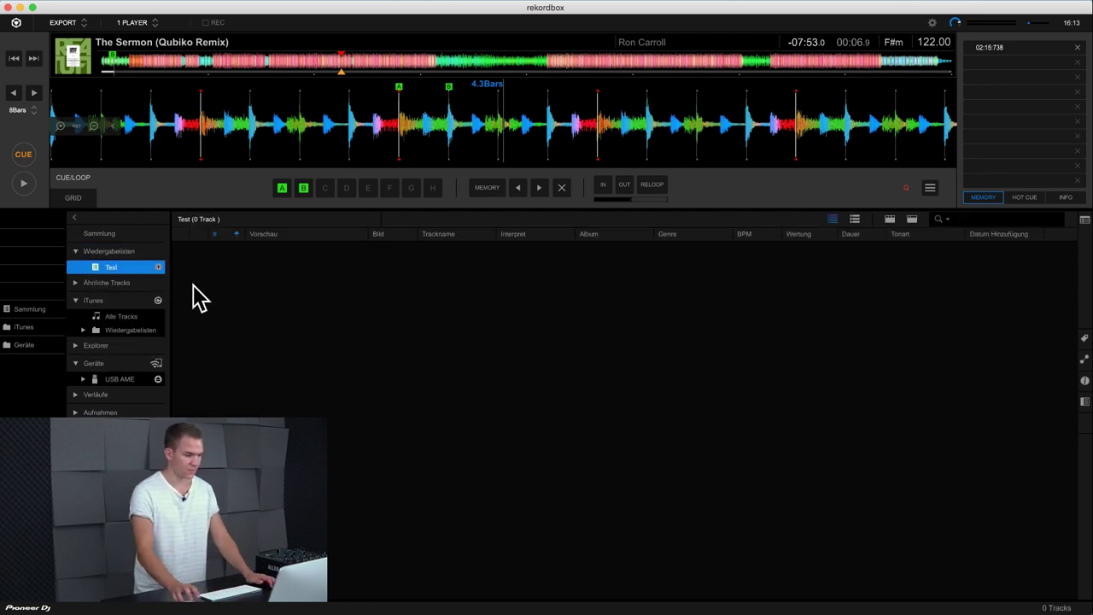
left_click(107, 234)
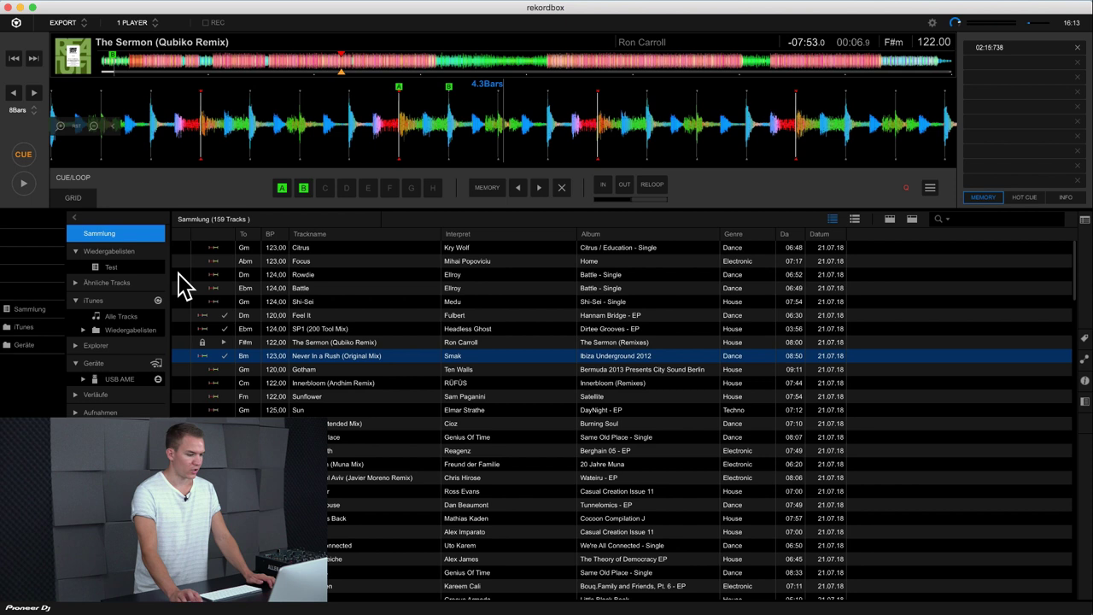
left_click(349, 292)
left_click(344, 395, "shift")
left_click_drag(310, 390, 113, 267)
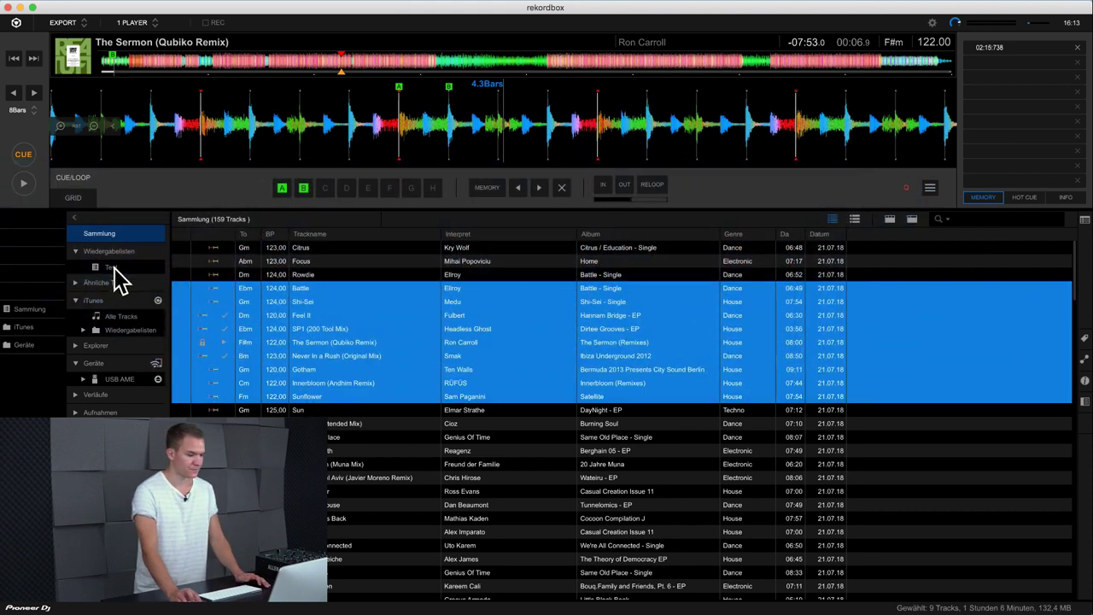
left_click(113, 268)
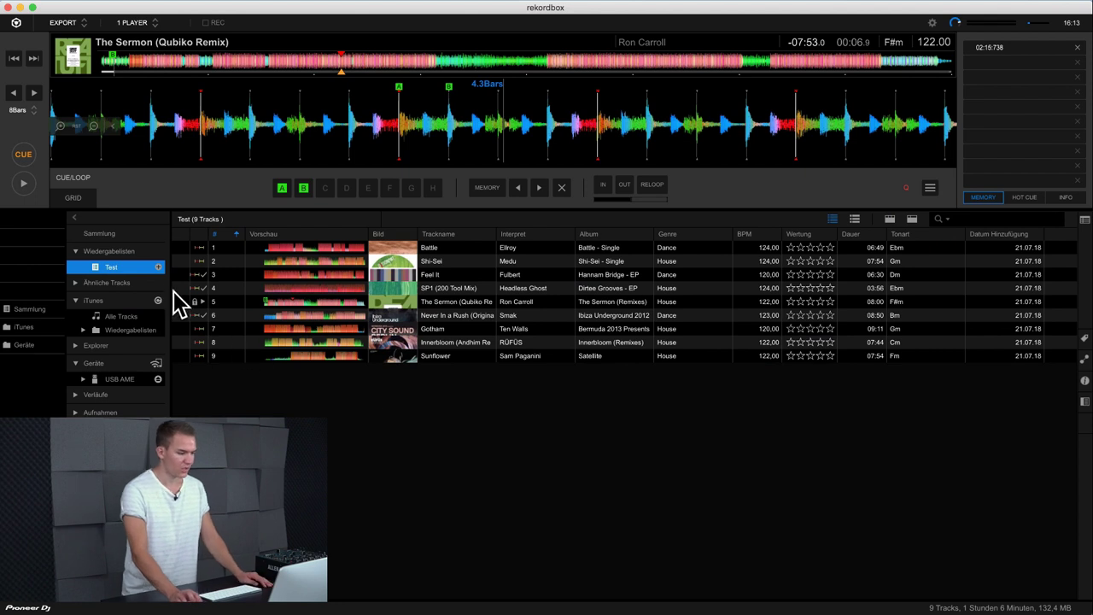
Start a new intelligent playlist named Test 2 and view the comparison operators available for the Interpret condition
right_click(115, 254)
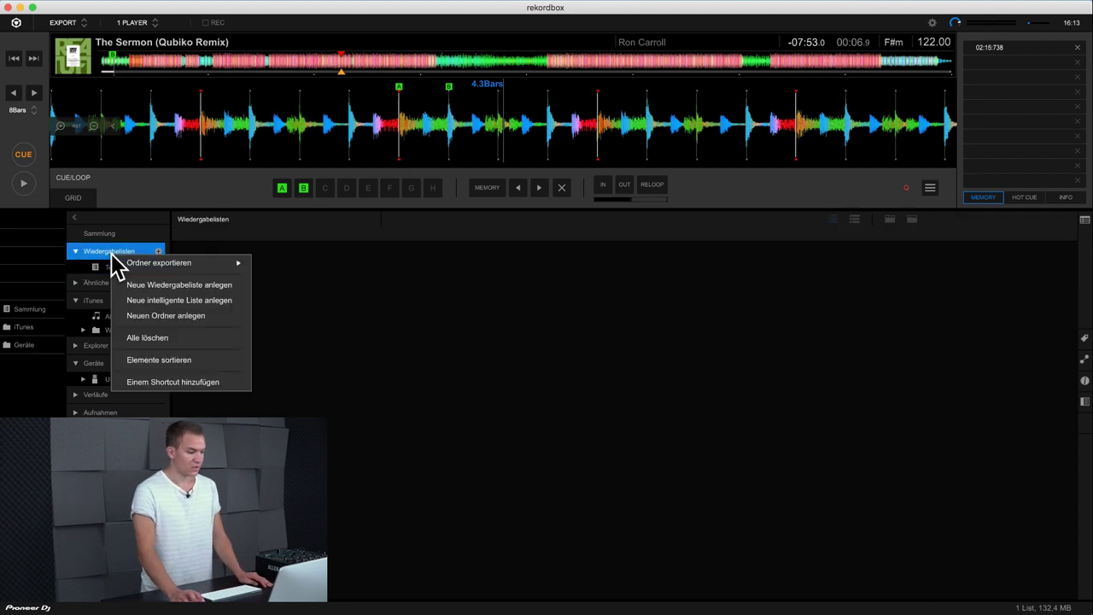
left_click(237, 302)
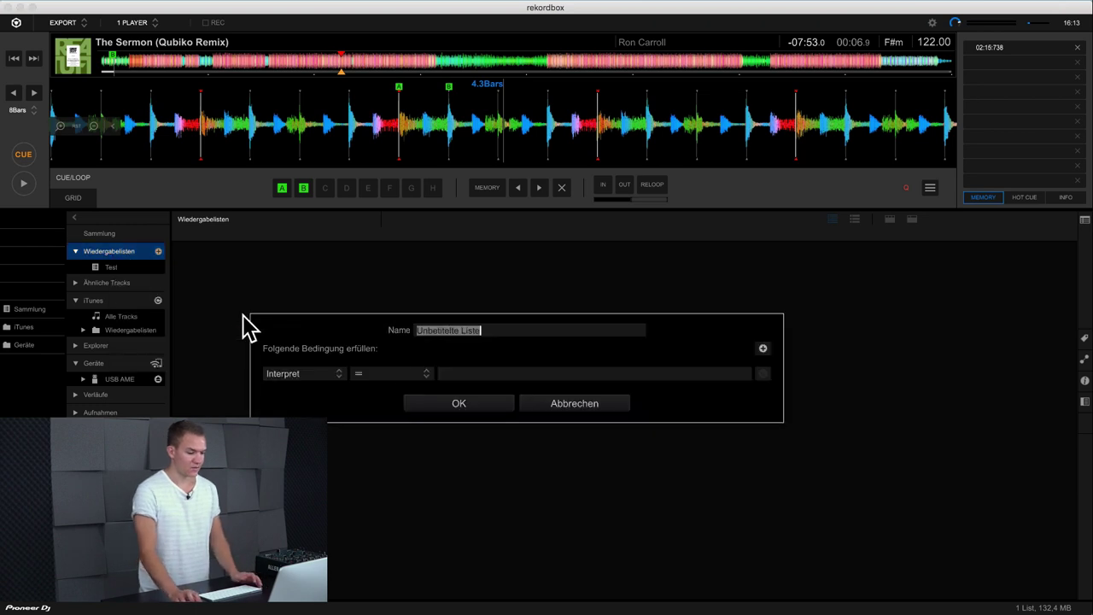
type("Test 2")
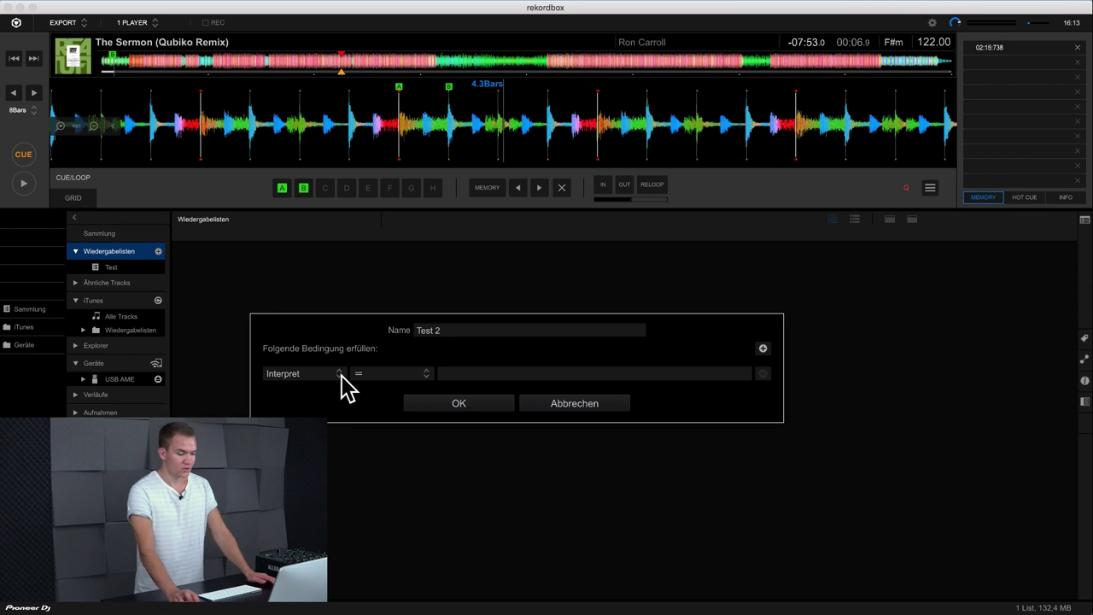
left_click(418, 373)
left_click(417, 374)
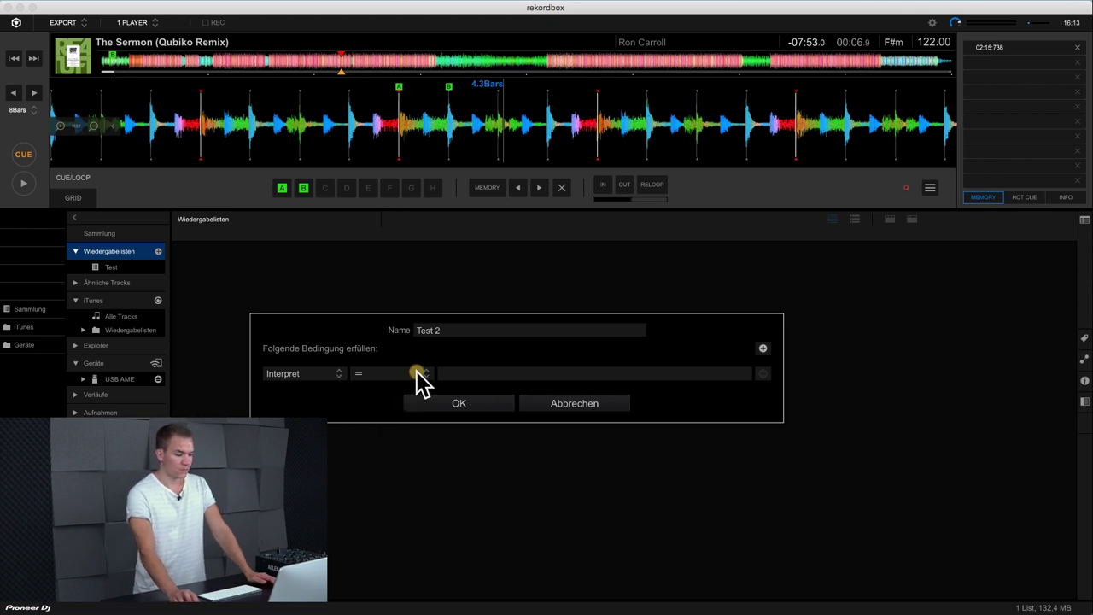
left_click(416, 373)
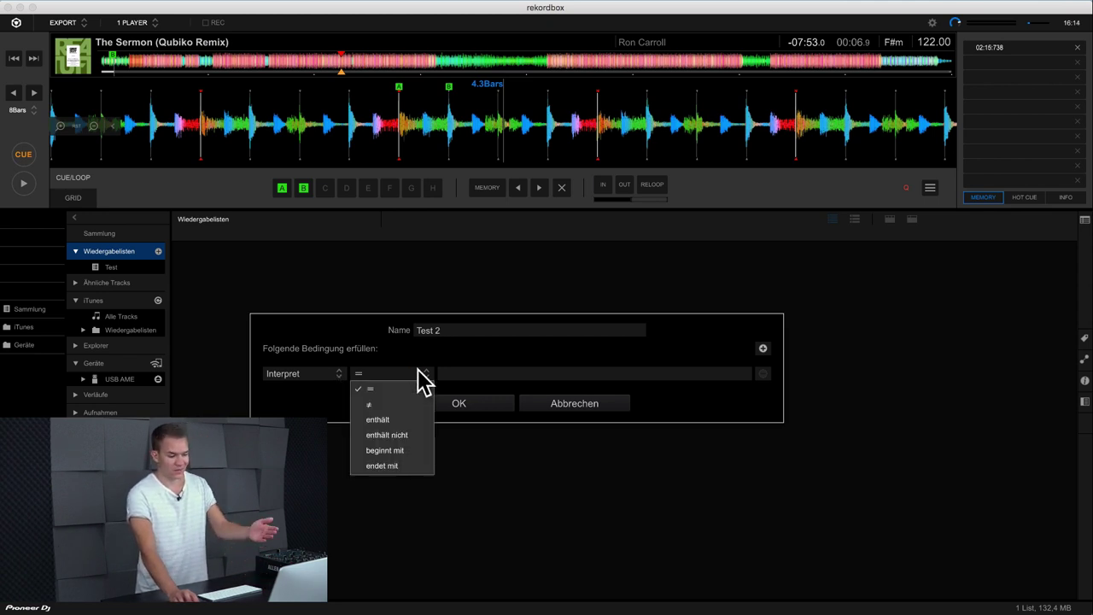
left_click(416, 375)
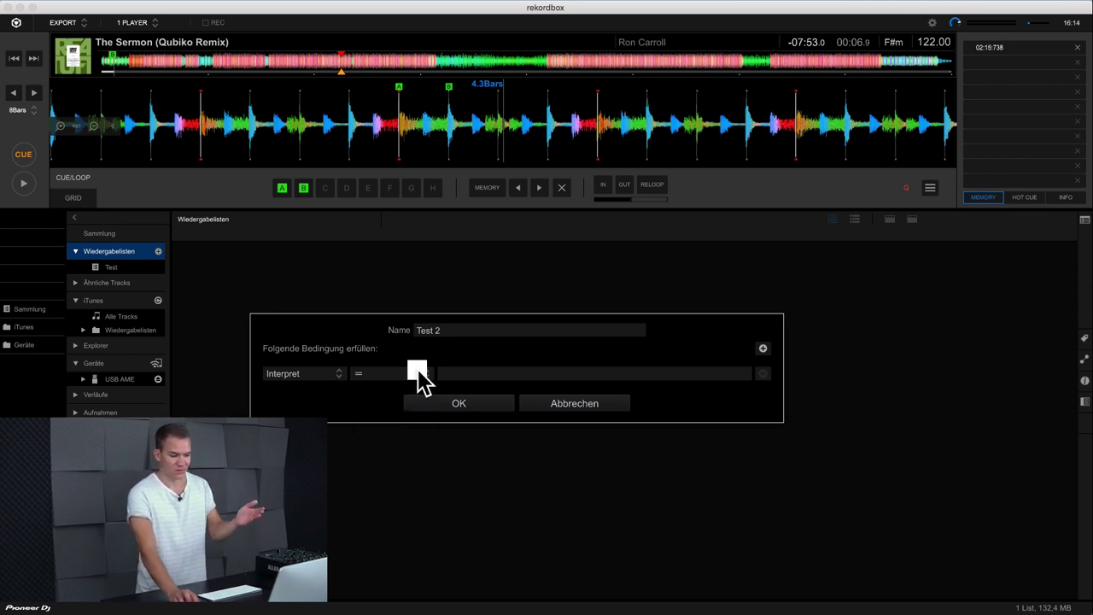
Set the Interpret condition to equal Konstantin Sibold and save the intelligent playlist
left_click(495, 376)
type("K")
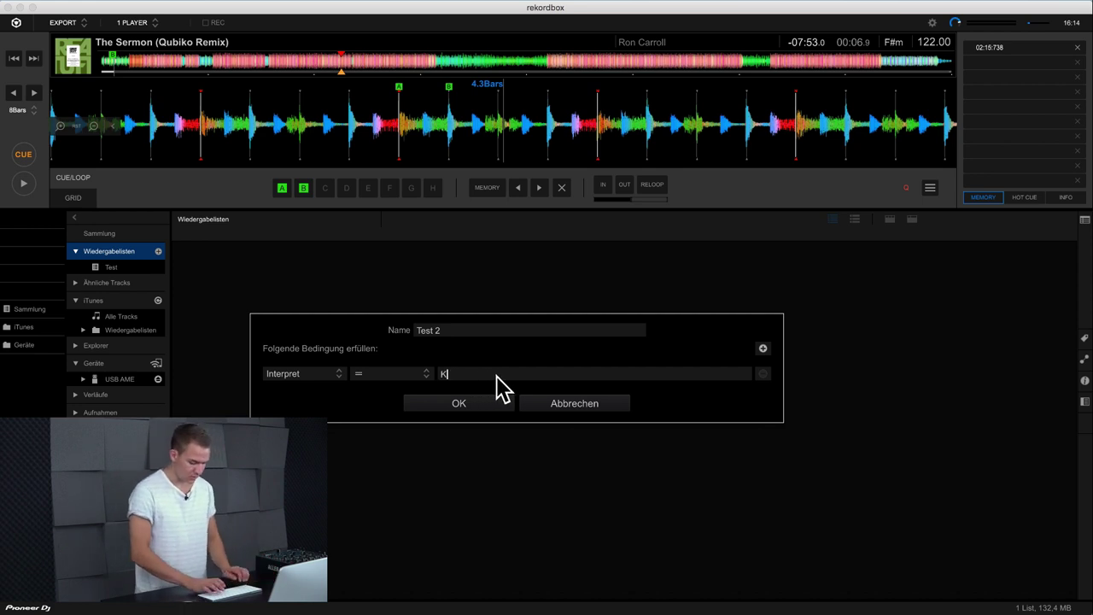
type("onstantin Sibol")
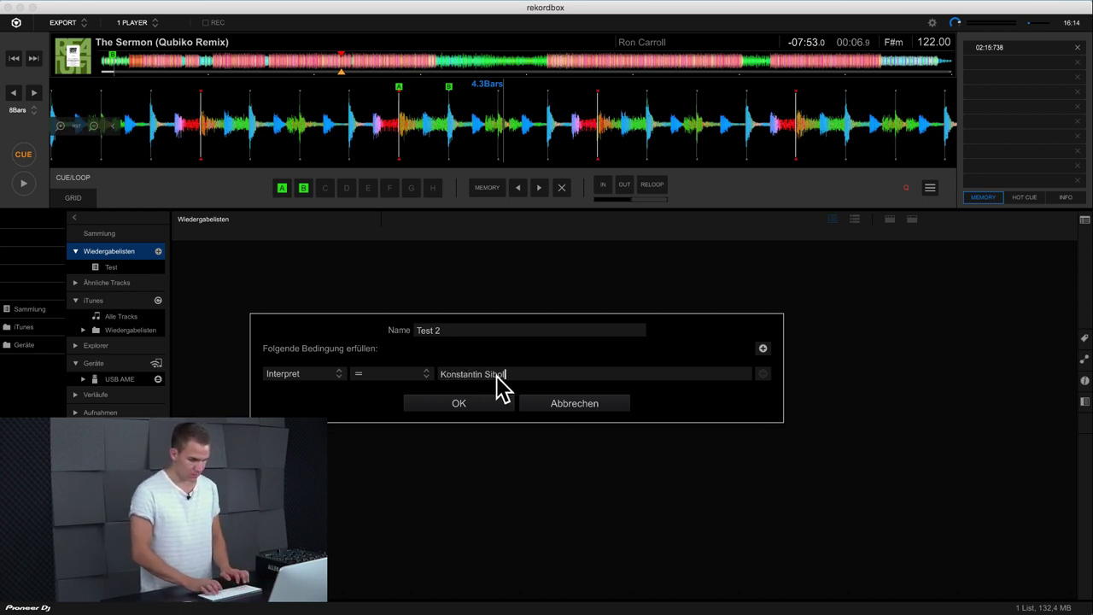
type("d")
left_click(453, 403)
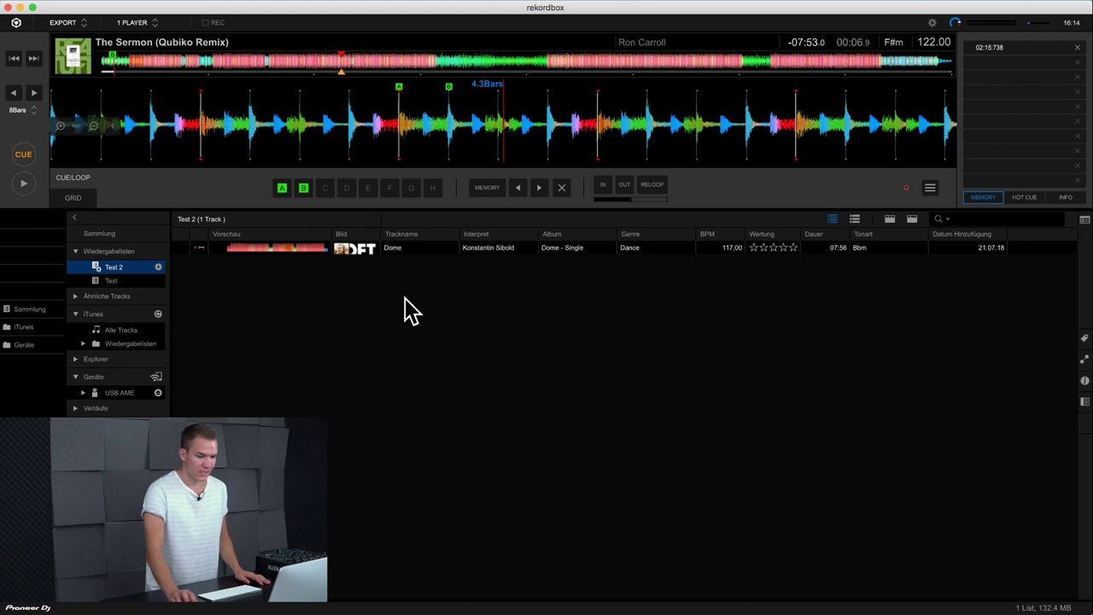
Edit the Test 2 intelligent playlist so its condition uses BPM with the operator "liegt im Bereich"
right_click(118, 270)
left_click(137, 277)
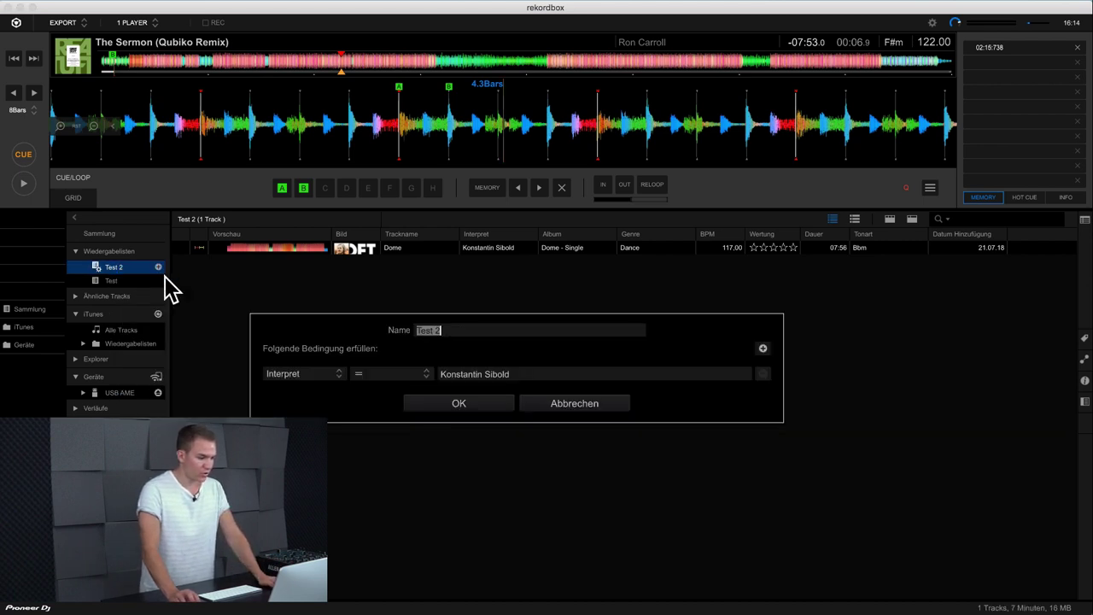
left_click(339, 376)
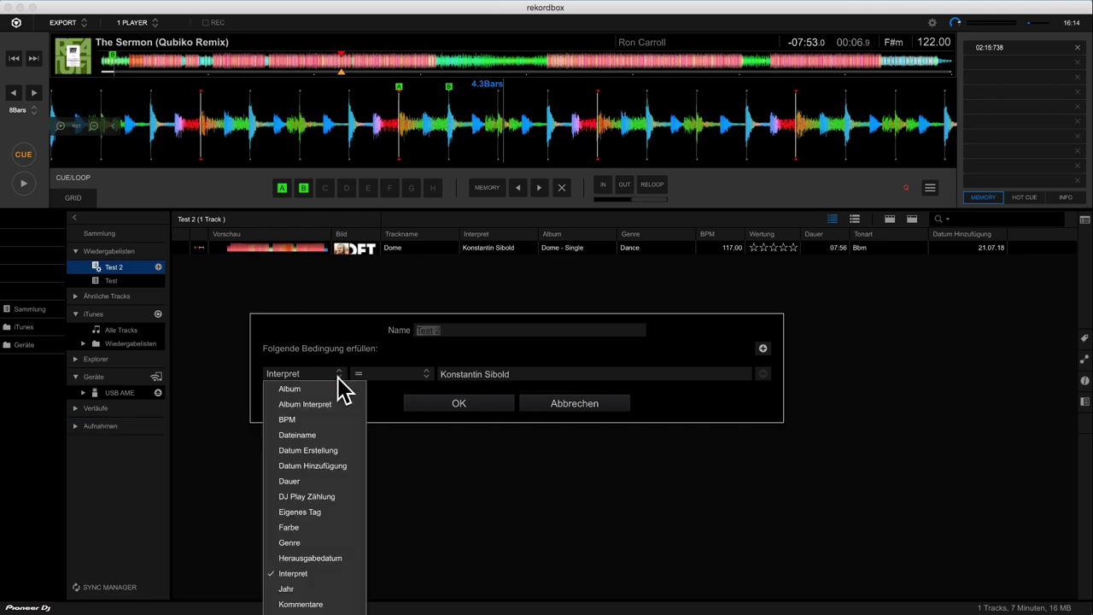
left_click(327, 420)
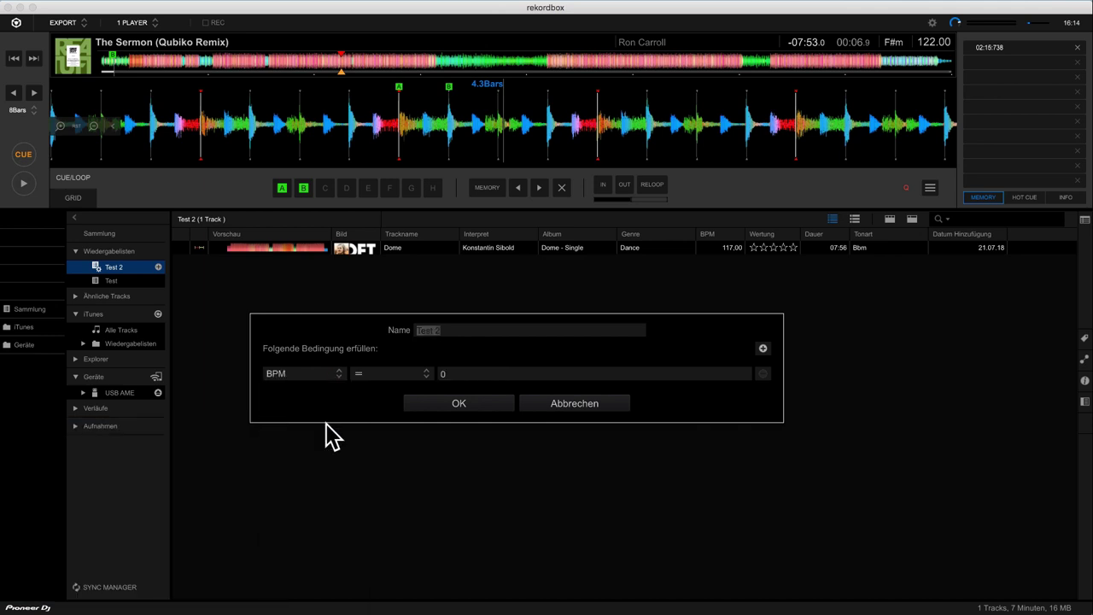
left_click(411, 383)
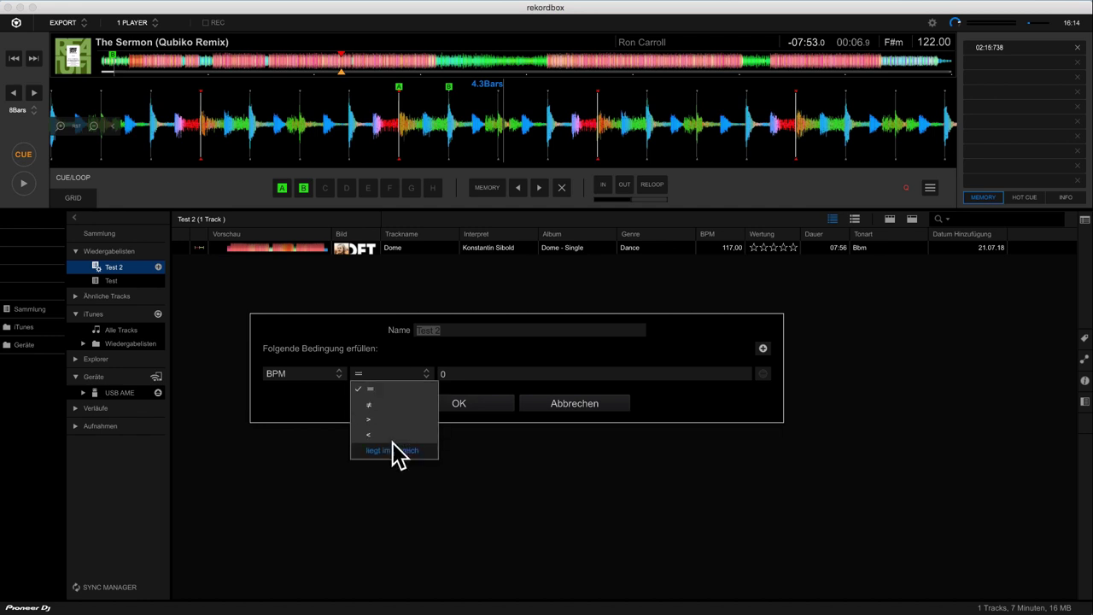
left_click(392, 450)
Set the BPM range to 110 bis 130, save the condition, and look through the resulting track list
left_click(460, 376)
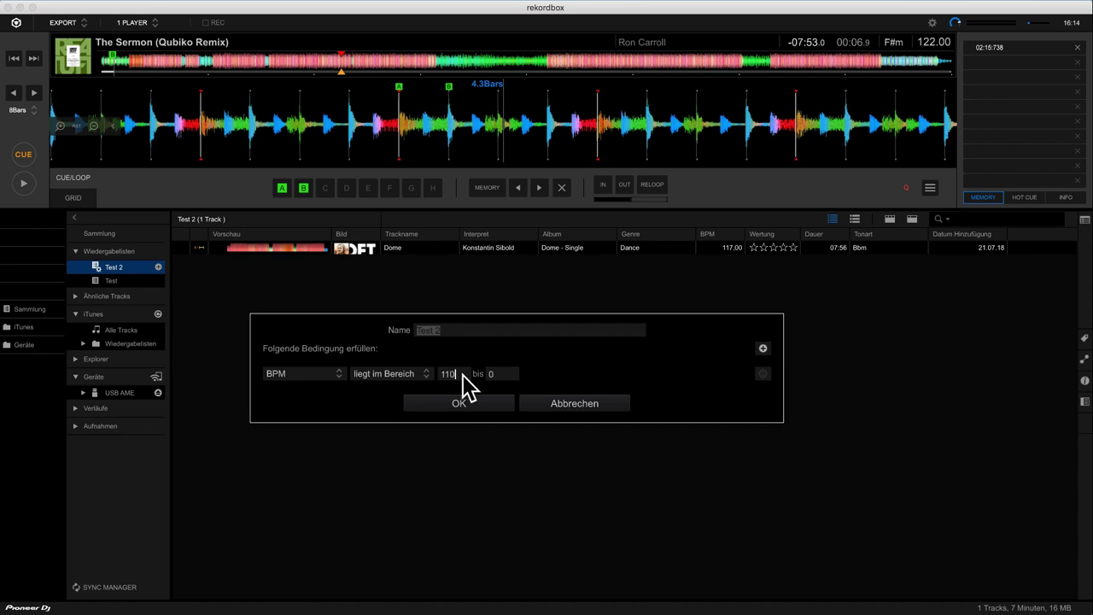
type("110")
left_click(497, 374)
type("130")
left_click(465, 402)
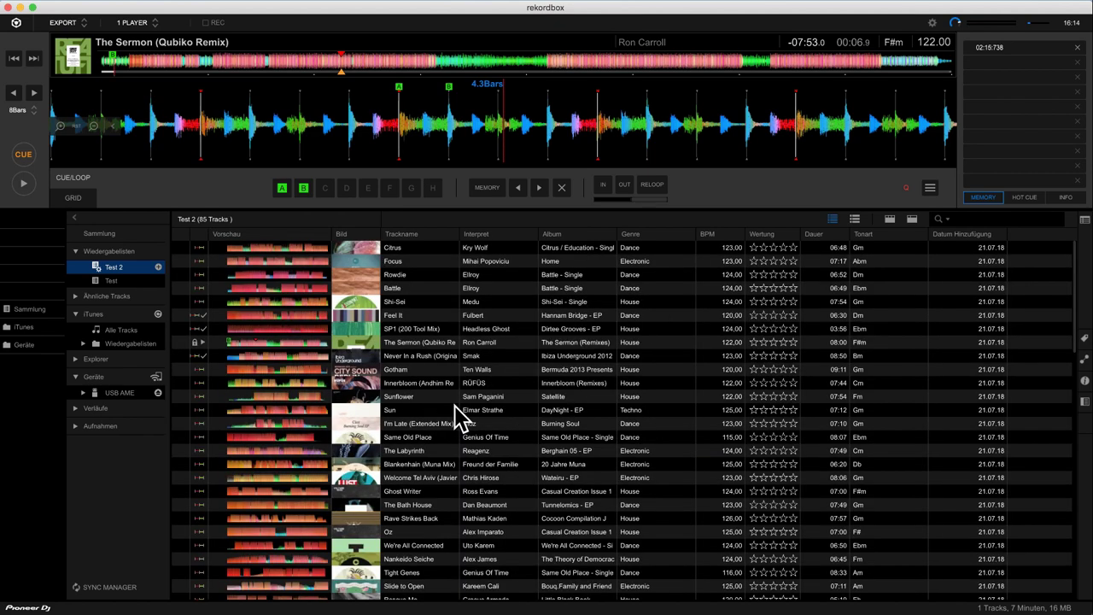
scroll(459, 416, "down", 5)
scroll(459, 416, "up", 5)
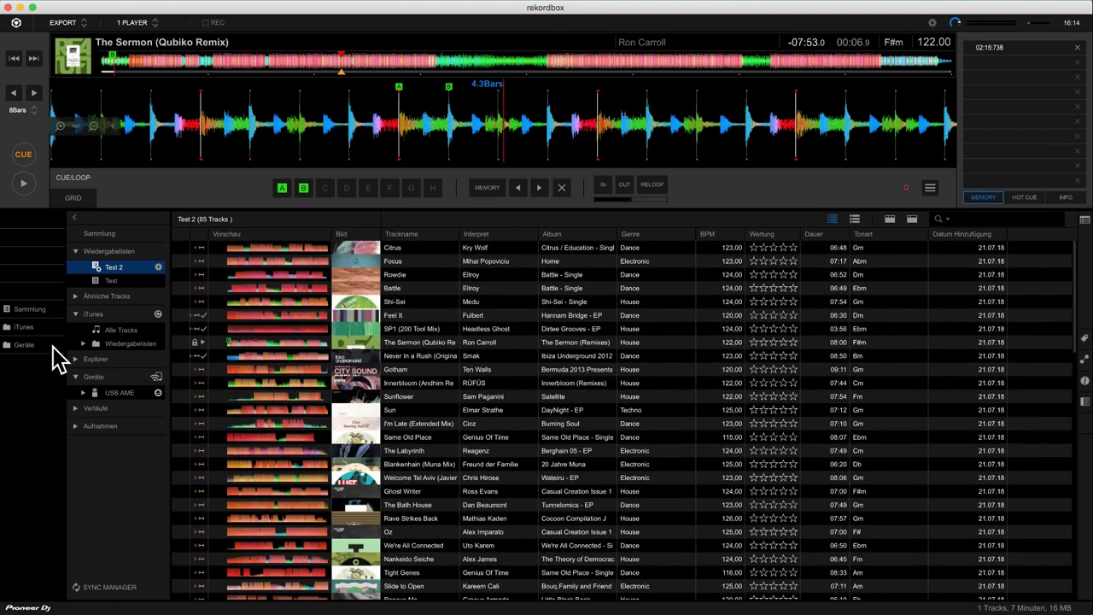
Expand Ähnliche Tracks, play Sunflower, and jump to about 22 seconds into the track
left_click(89, 296)
left_click(75, 296)
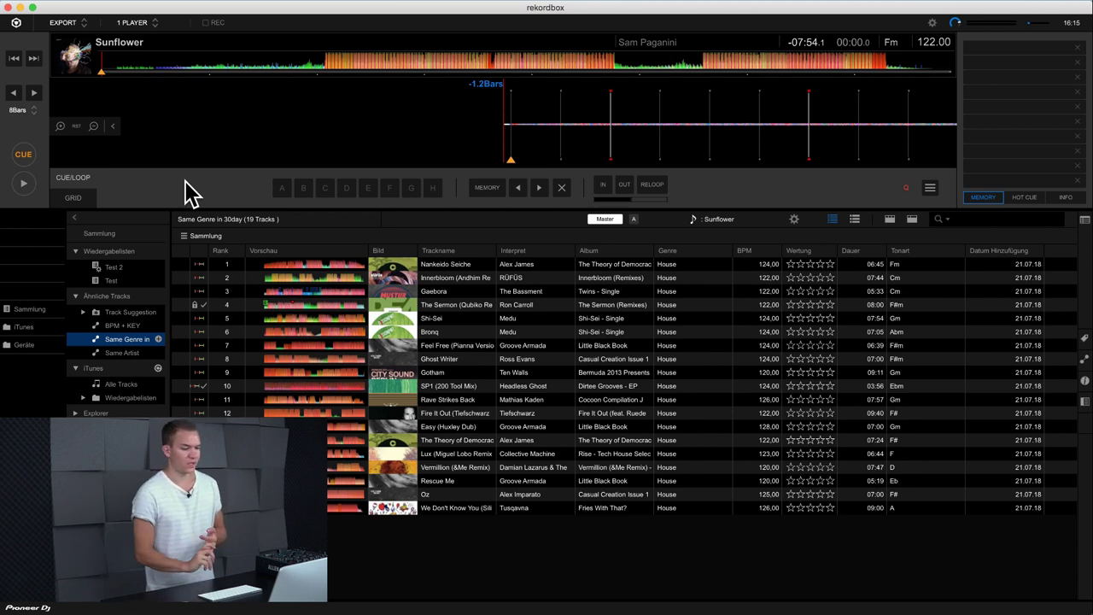
left_click(23, 183)
left_click(144, 67)
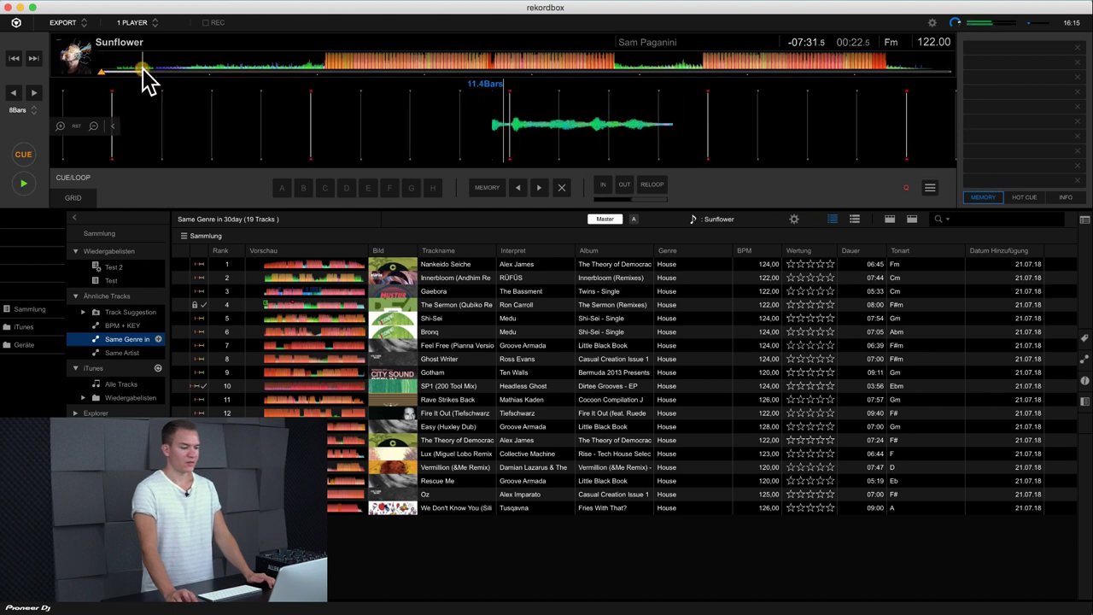
Open the BPM + KEY suggestions, load Motivation (feat. Louis Lang) into the player, and pause playback
left_click(128, 332)
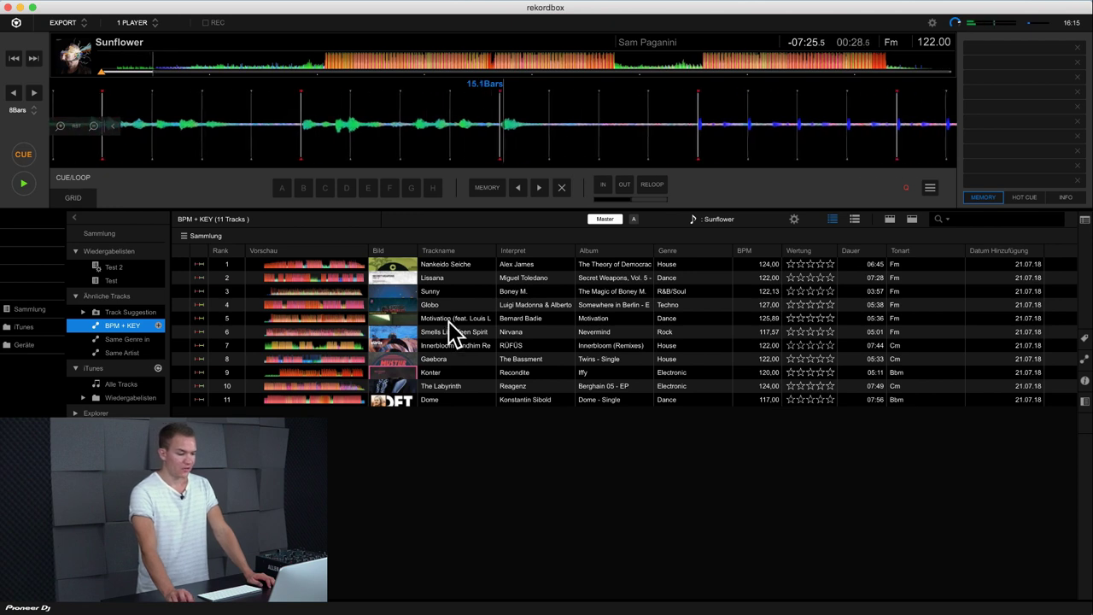
left_click_drag(451, 323, 382, 159)
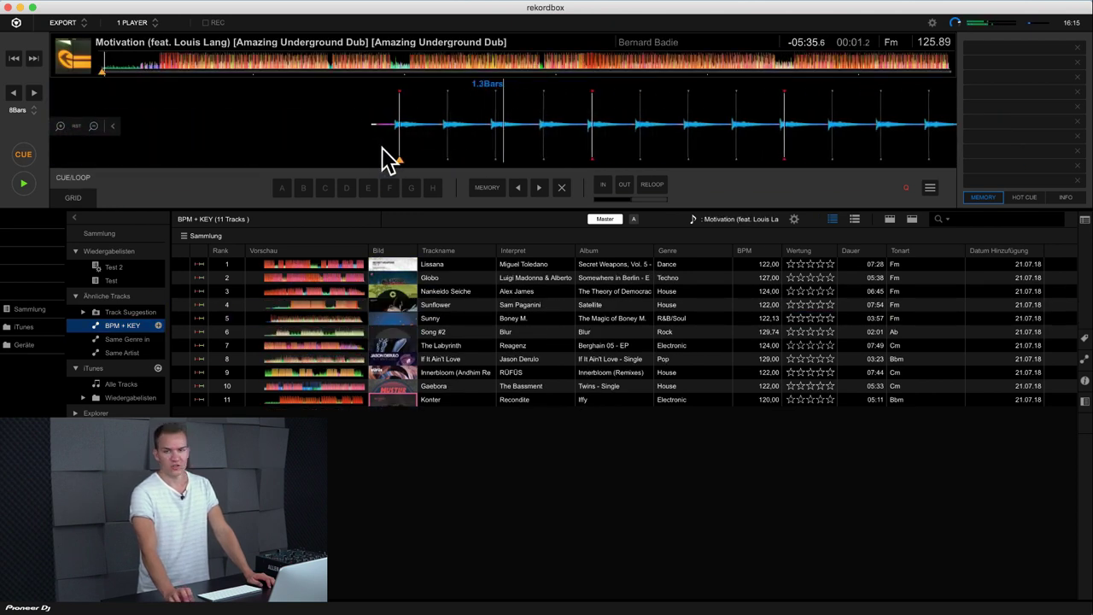
left_click(26, 186)
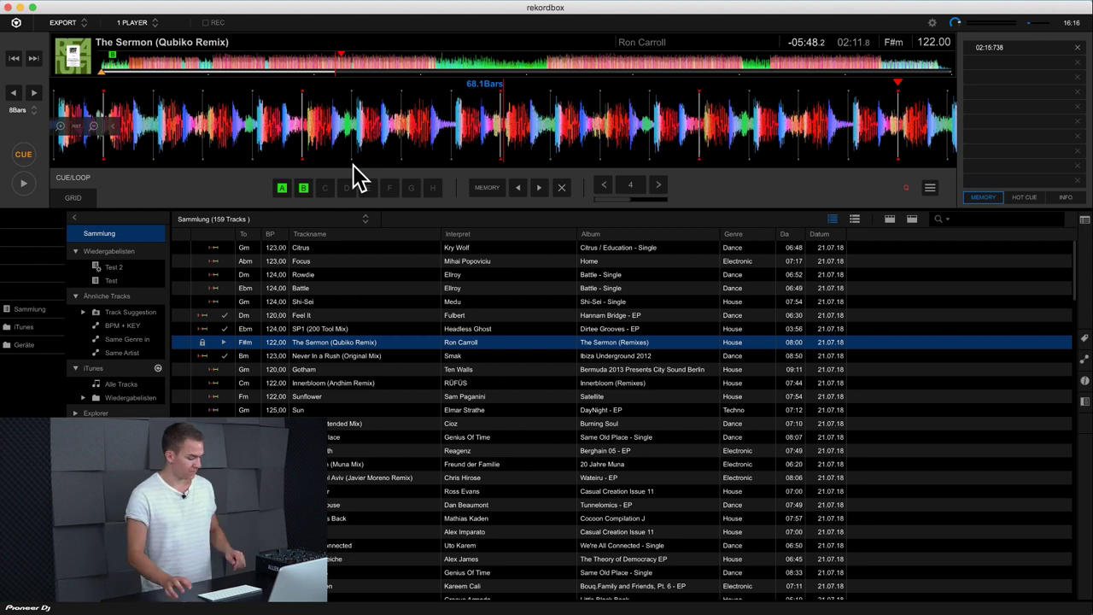
Play The Sermon (Qubiko Remix), create a 4-beat auto loop, and extend it to 16 beats
left_click(24, 183)
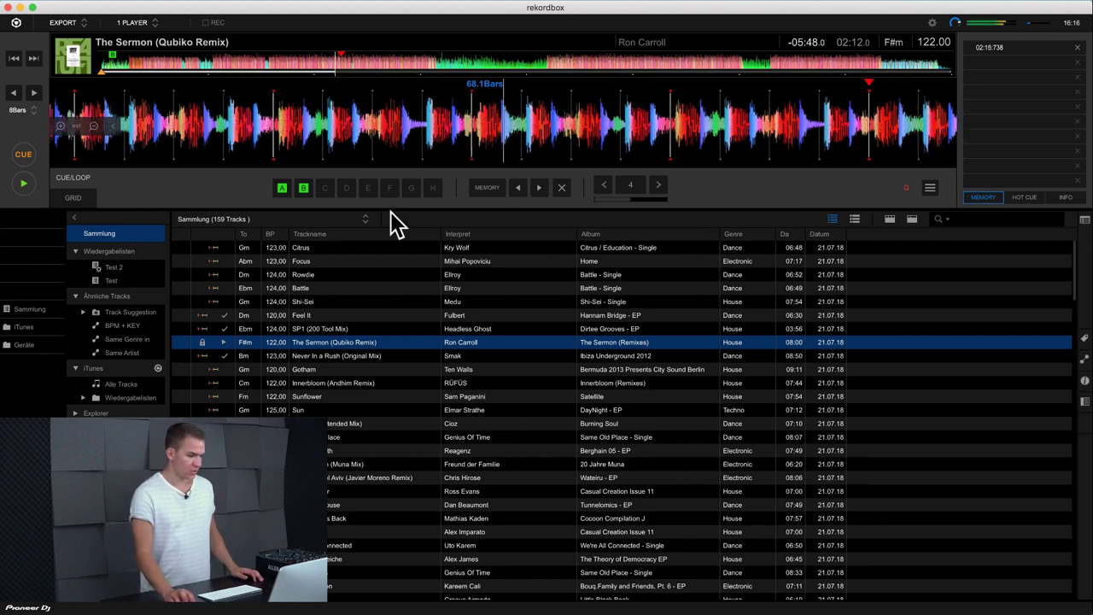
left_click(631, 187)
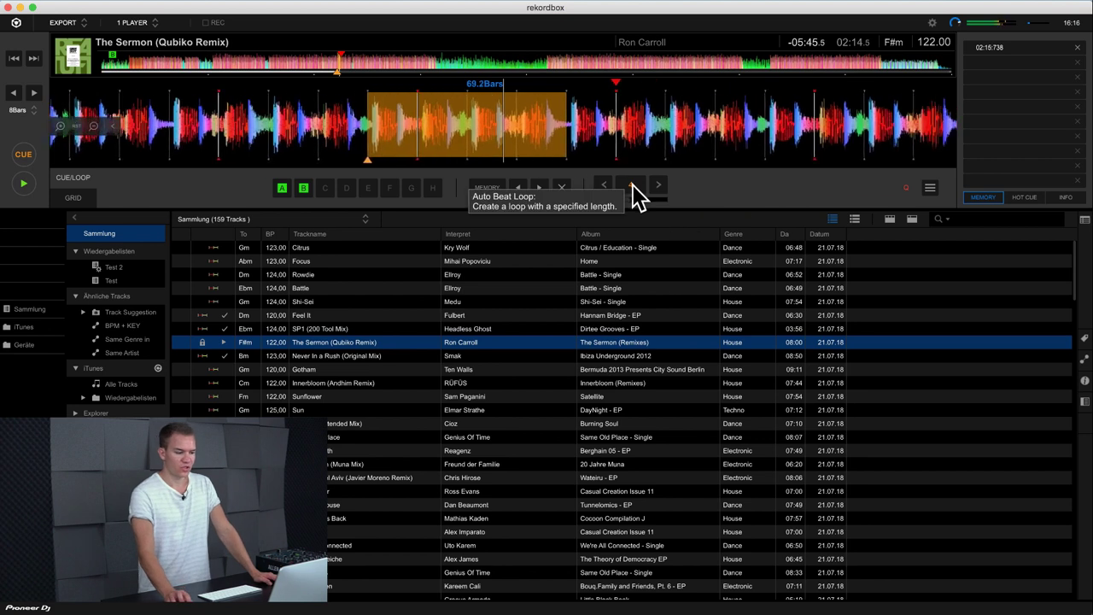
left_click(659, 185)
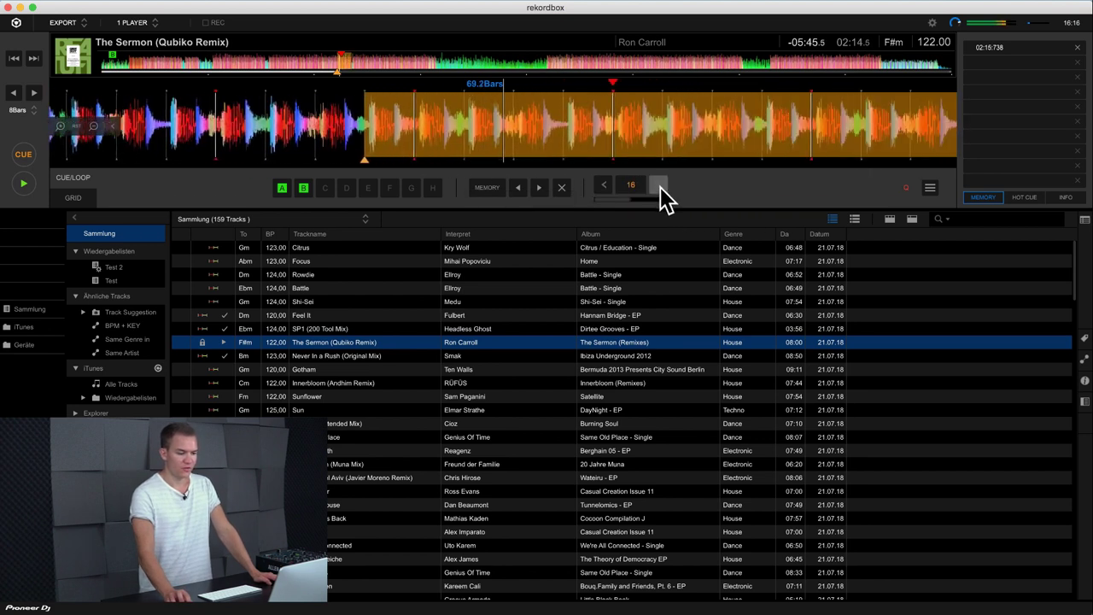
Halve the active loop repeatedly until it is 1 beat long
left_click(603, 185)
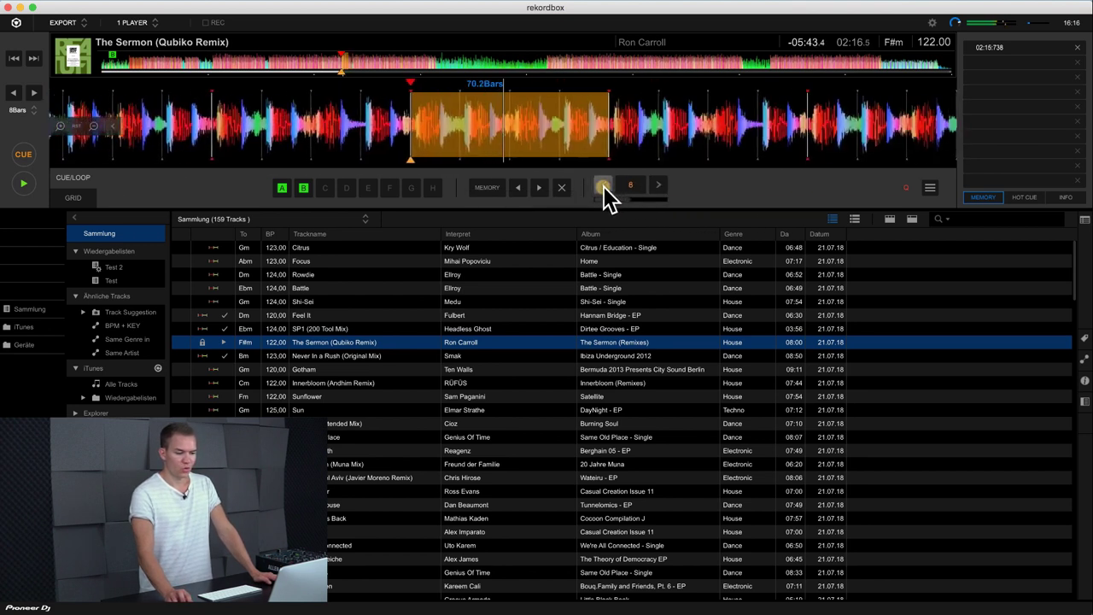
left_click(603, 185)
left_click(603, 186)
left_click(603, 185)
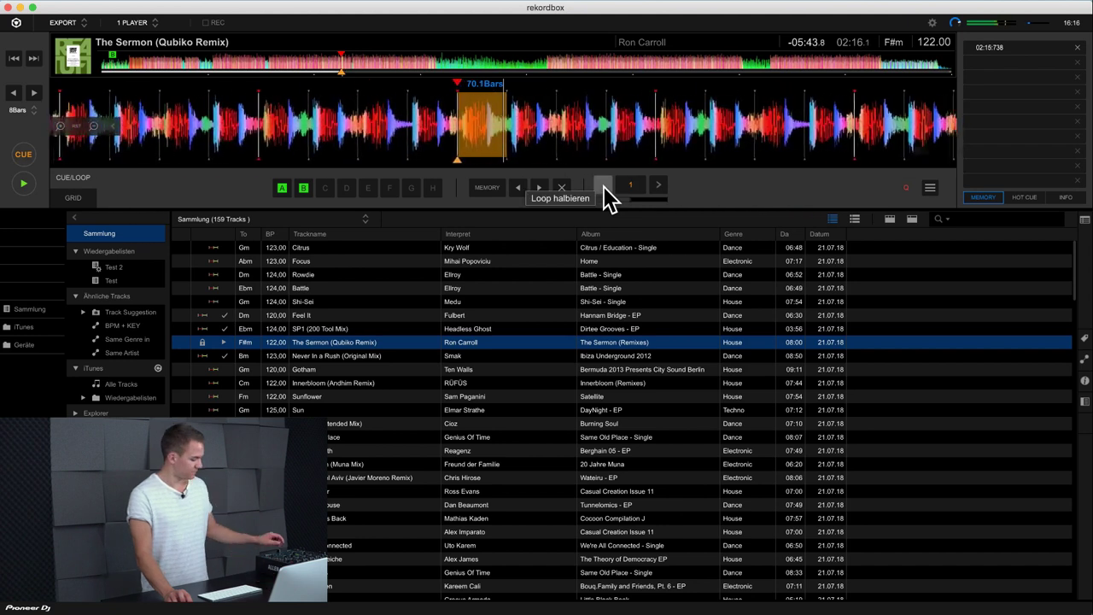
Halve the active loop to 1/2 beat and exit it so the track plays on
left_click(603, 185)
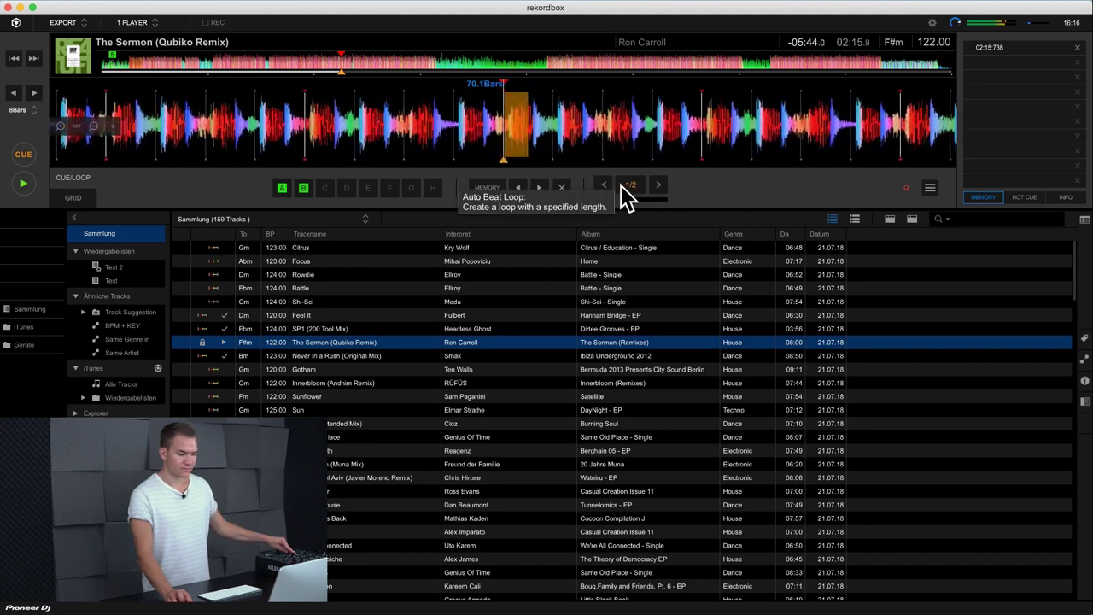
left_click(621, 185)
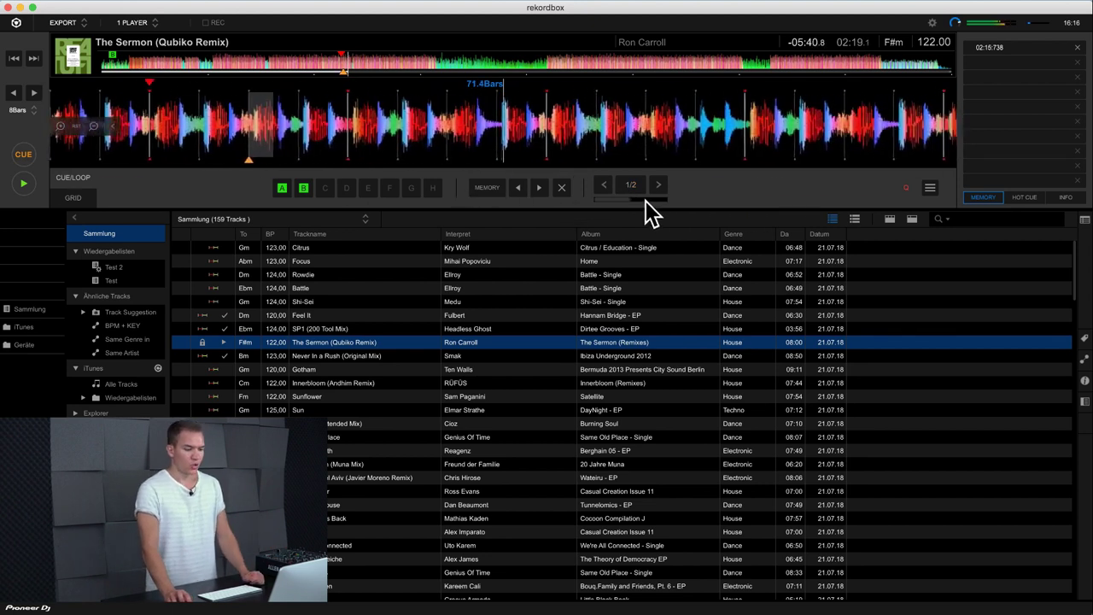
Switch to the manual loop controls and set loop-in and loop-out points from about 2:23 in The Sermon (Qubiko Remix)
left_click(647, 200)
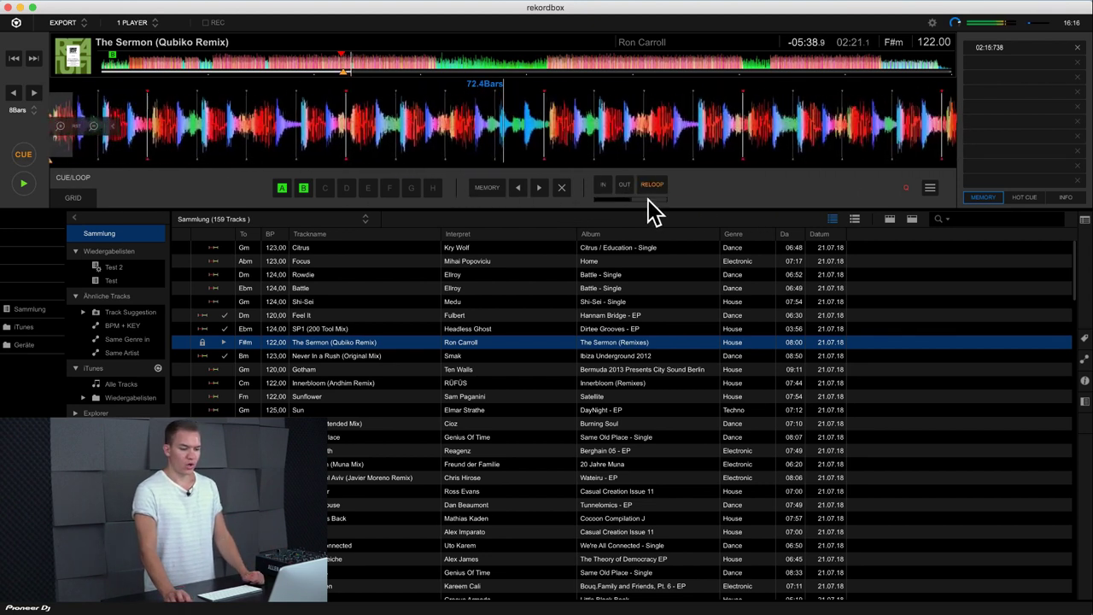
left_click(602, 184)
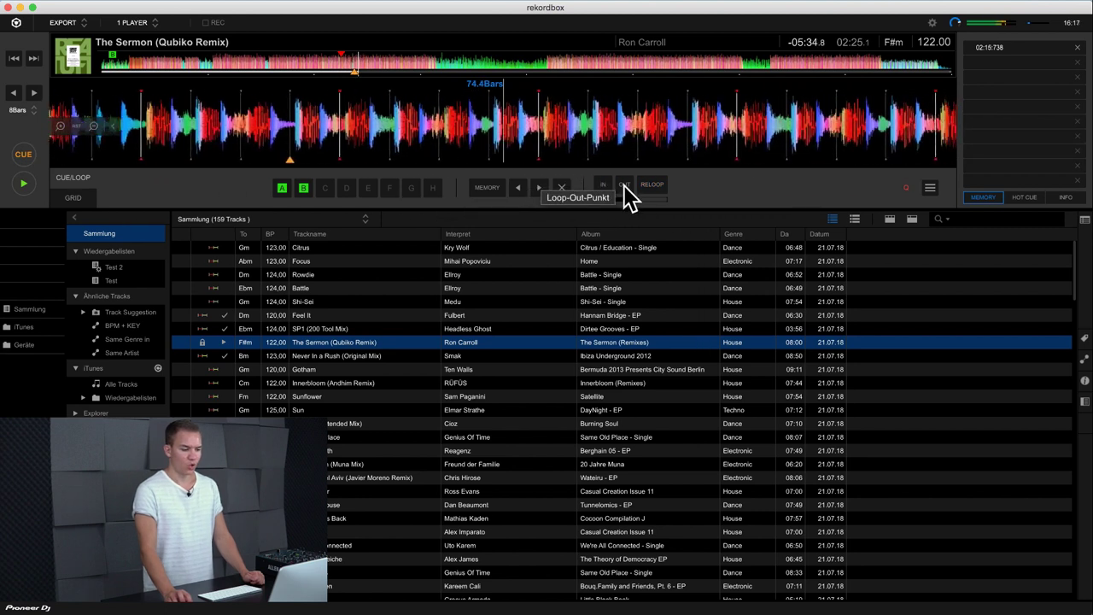
left_click(625, 185)
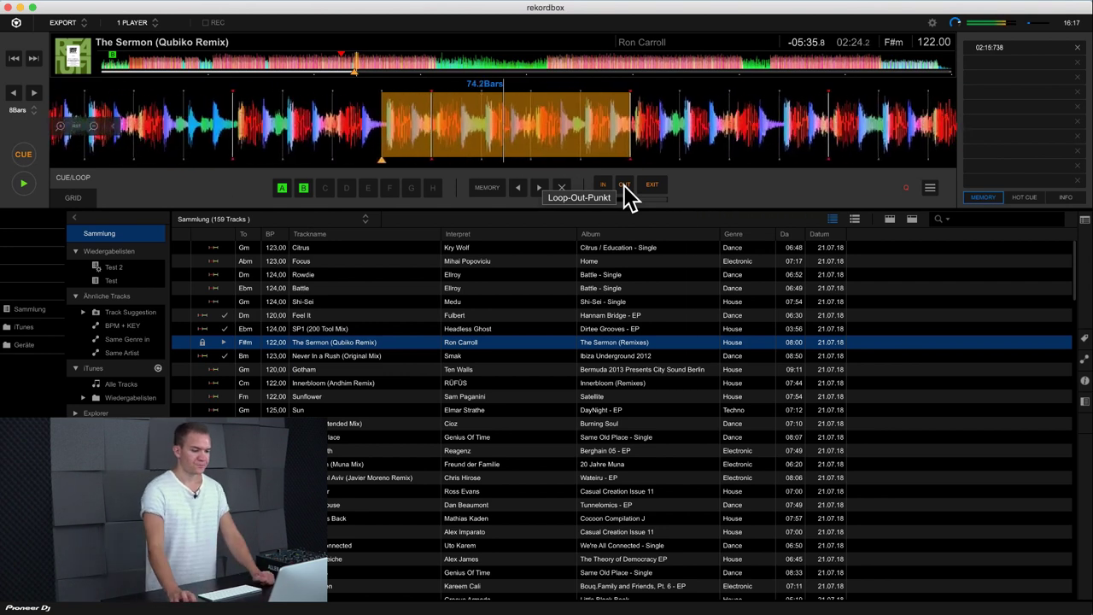
Exit the manual loop, re-enter it with Reloop, and store it as hot cue E
left_click(649, 186)
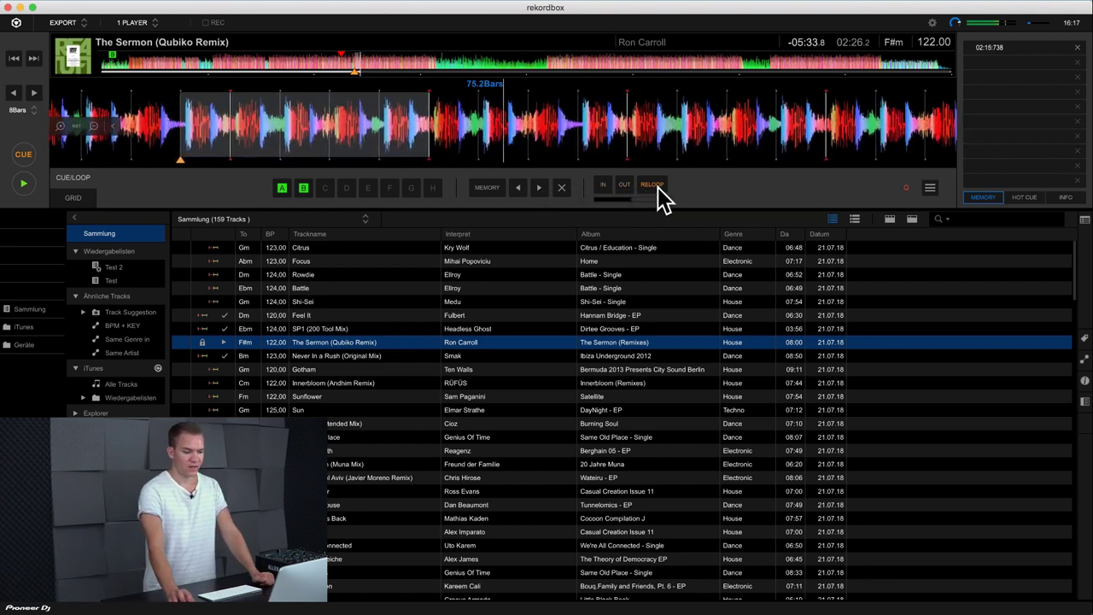
left_click(653, 185)
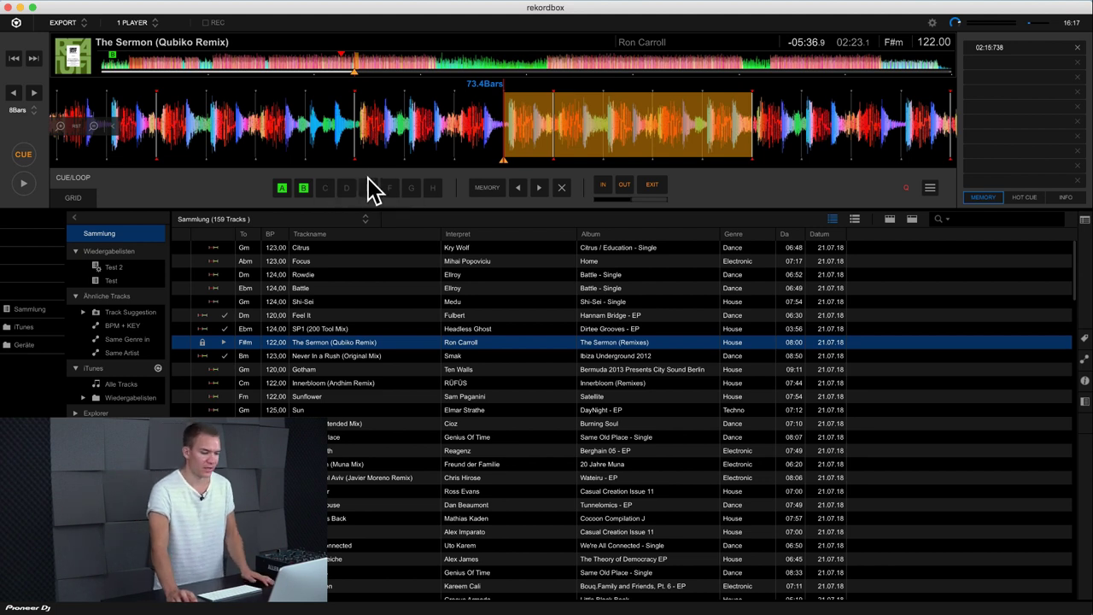
left_click(367, 188)
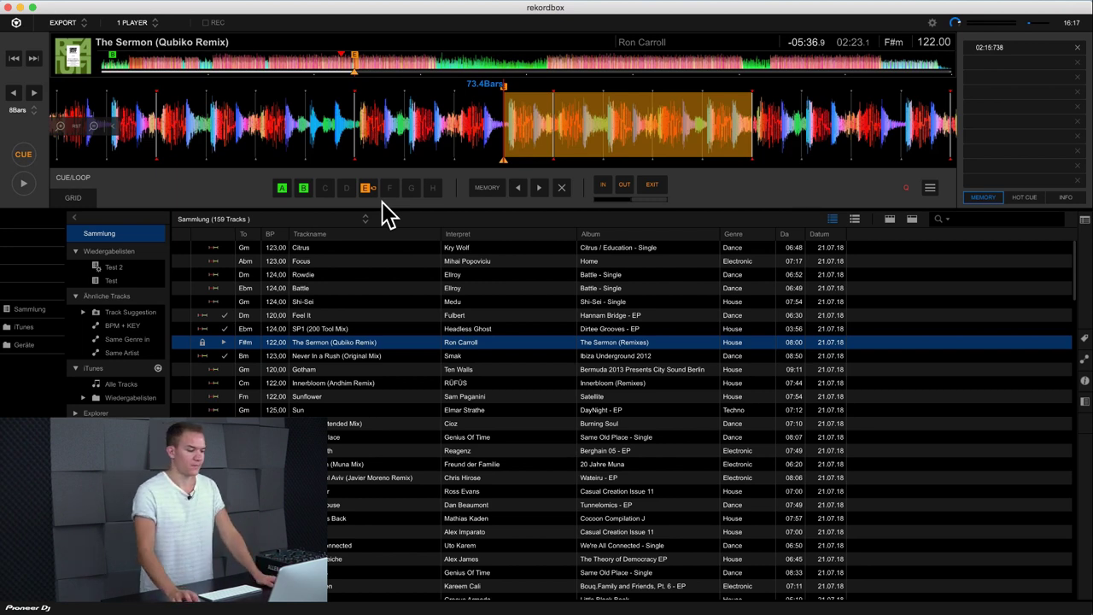
Play from hot cue A, jump ahead to about 1:22, and set hot cue C there
left_click(281, 193)
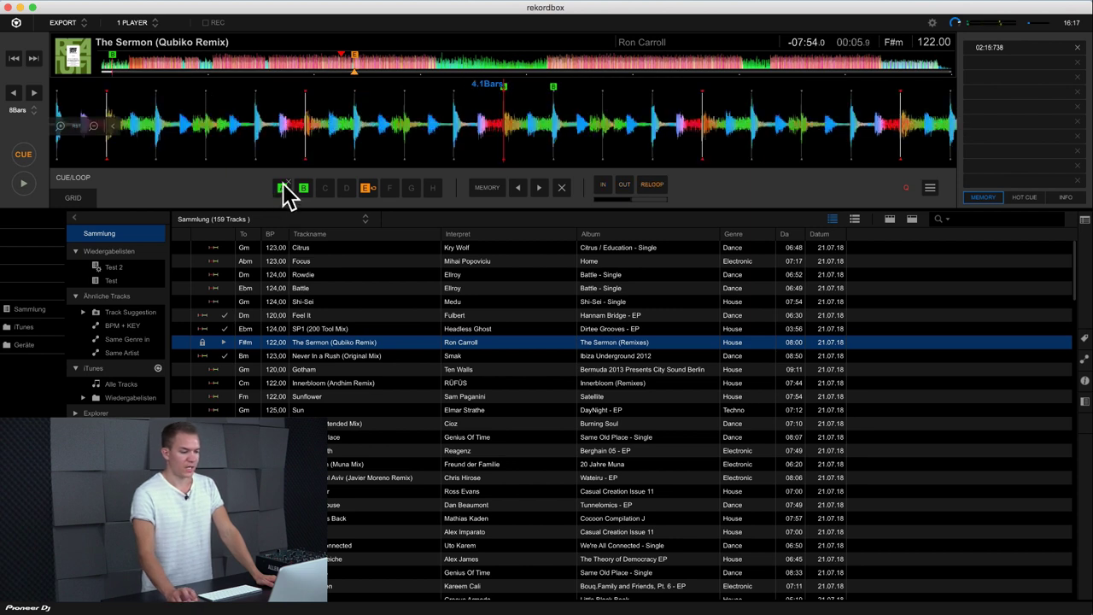
left_click(26, 181)
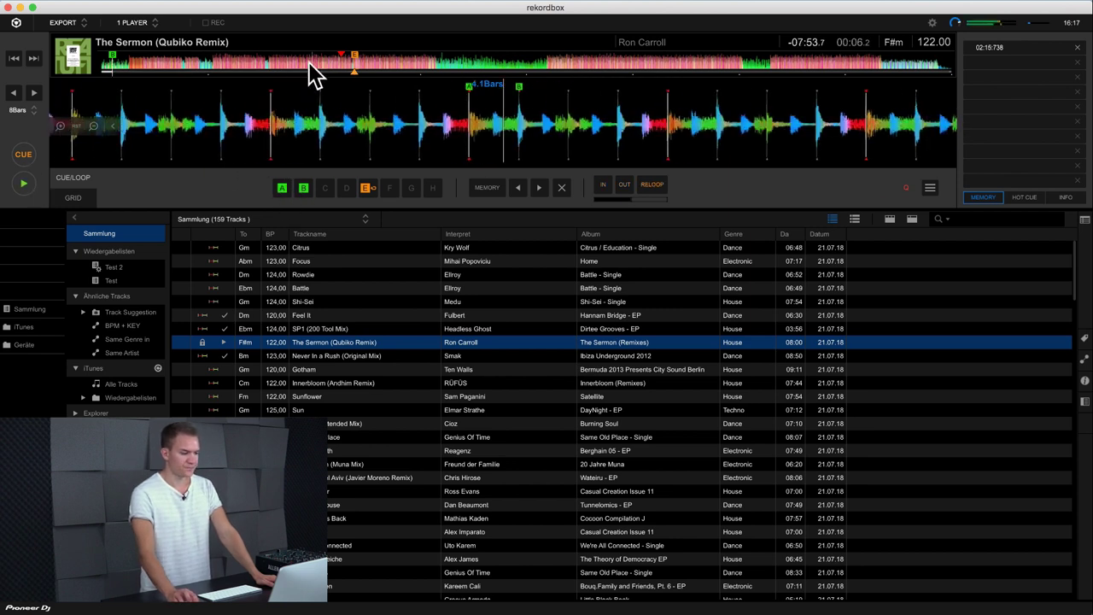
left_click(249, 66)
left_click(324, 188)
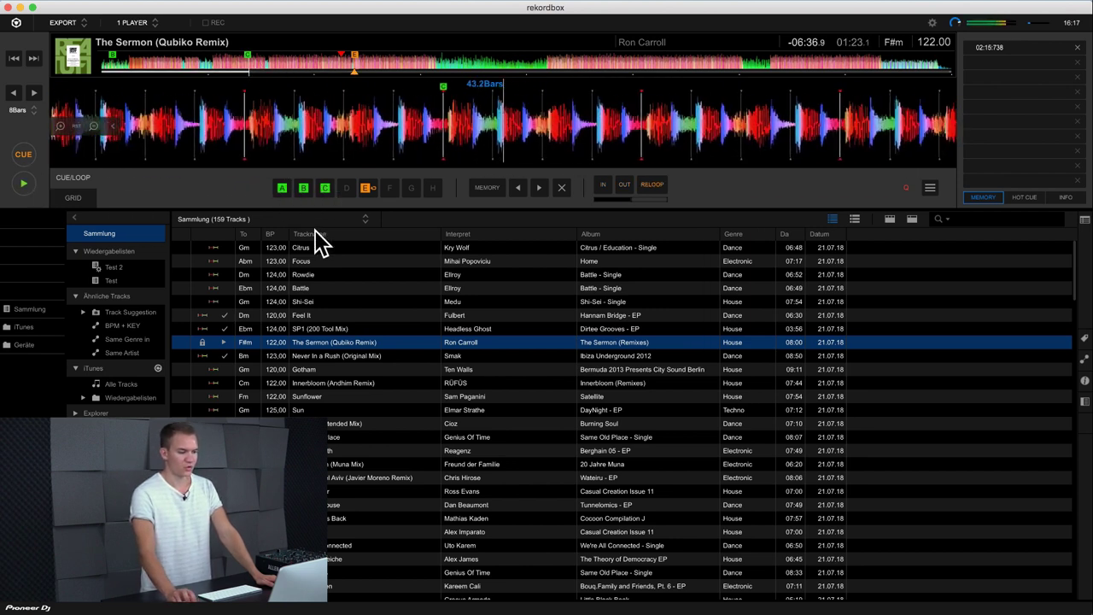
Create a 1/2-beat auto loop at about 1:25, store it as hot cue D, and exit the loop and pause playback
left_click(603, 187)
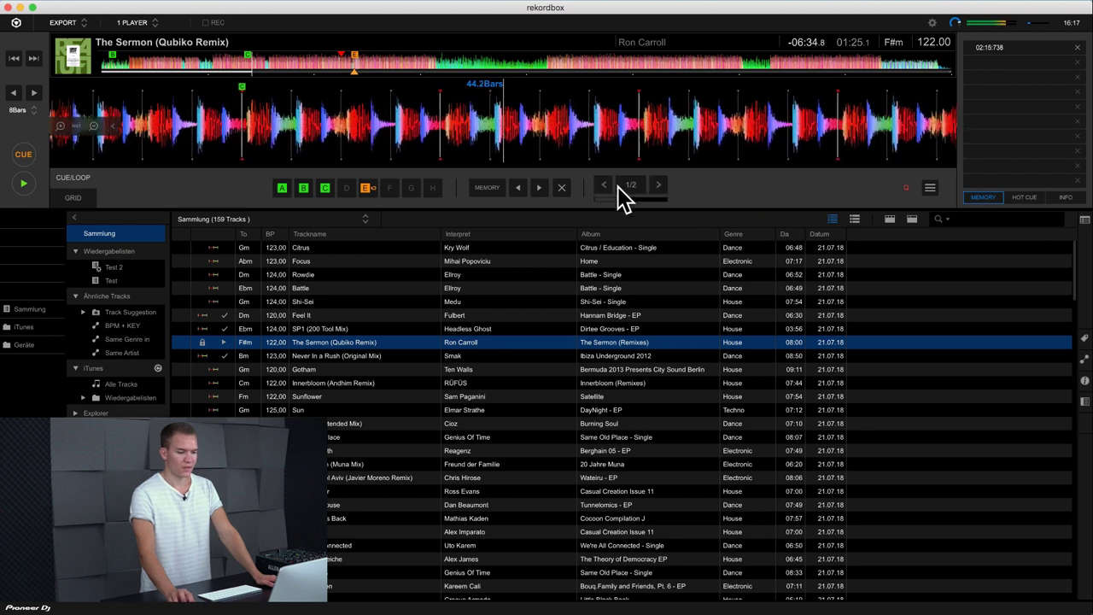
left_click(628, 186)
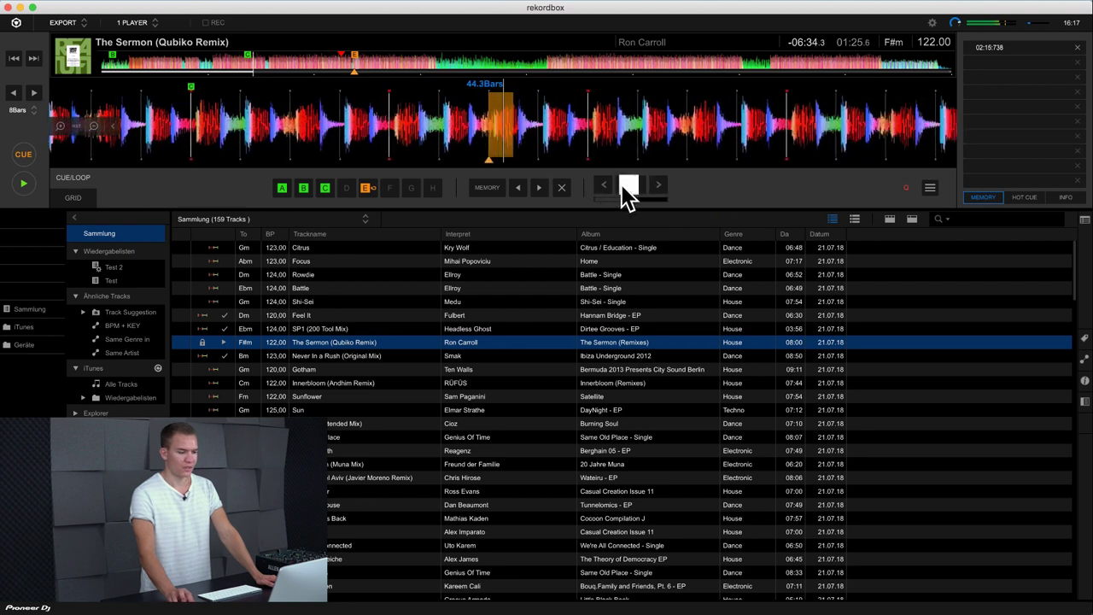
left_click(345, 189)
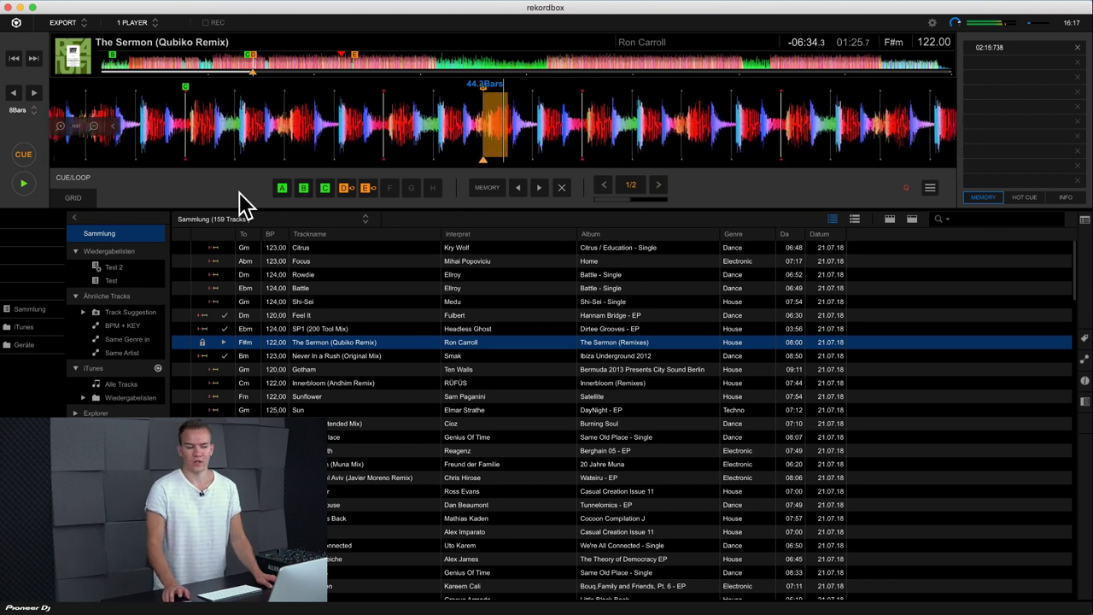
left_click(631, 185)
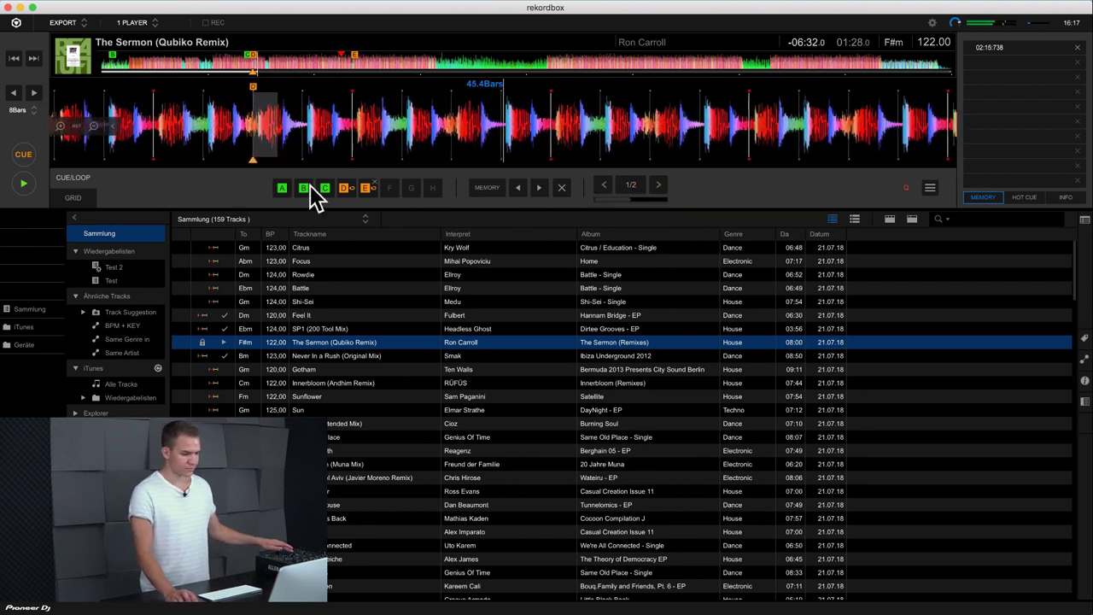
left_click(26, 185)
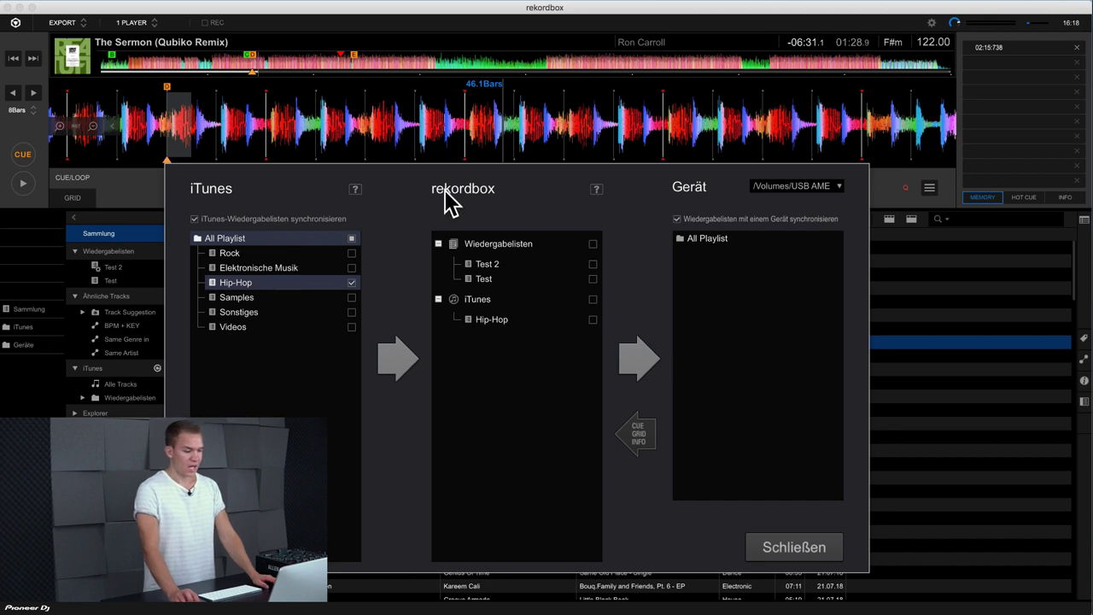
Select all rekordbox playlists (Test 2, Test) and the iTunes Hip-Hop playlist, and synchronise them to the device /Volumes/USB AME
left_click(592, 245)
left_click(592, 300)
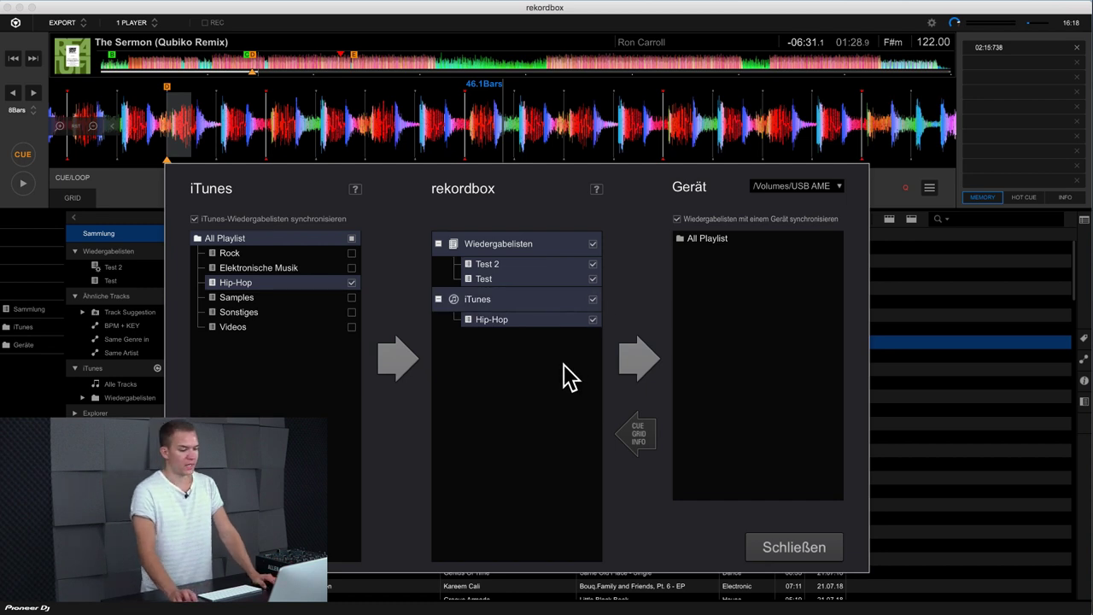
left_click(636, 361)
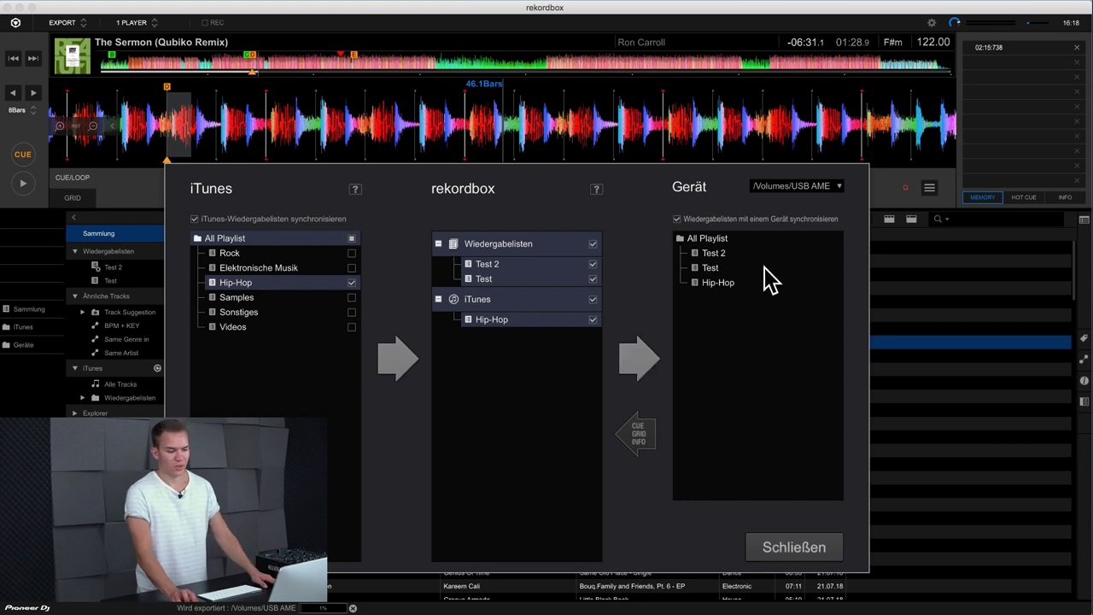
Try to switch off playlist synchronisation with the device during the export, and choose /Volumes/USB AME in the device selection
left_click(725, 222)
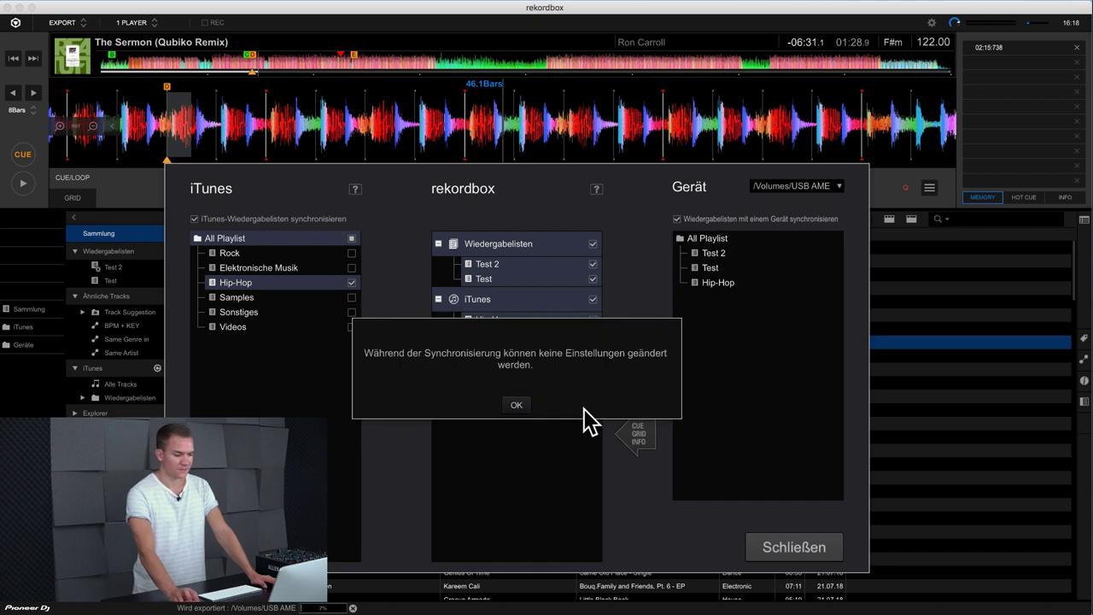
left_click(522, 408)
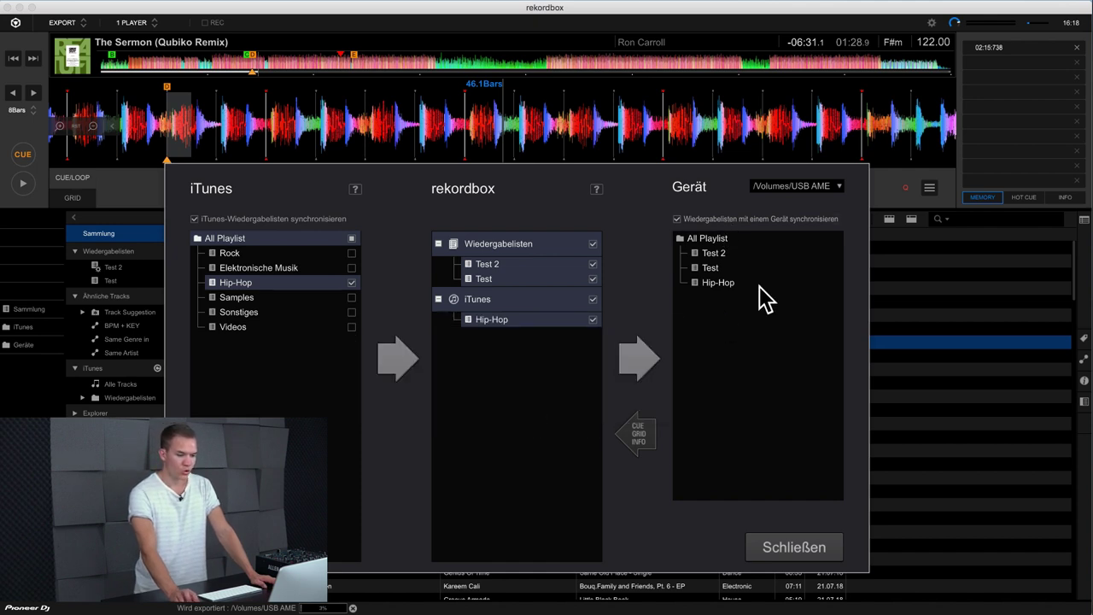
left_click(833, 187)
left_click(798, 203)
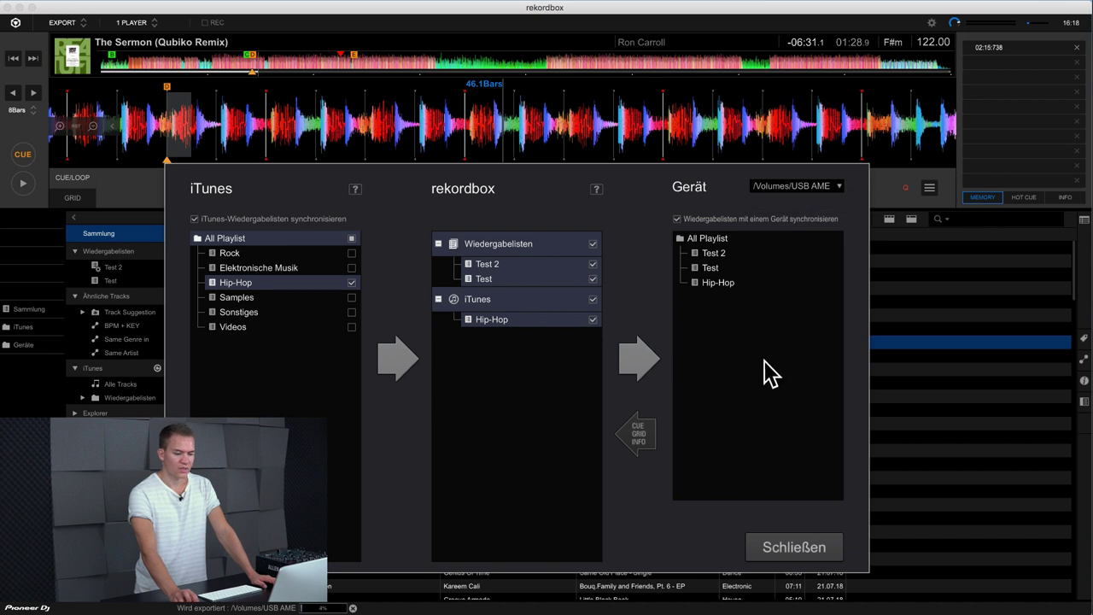